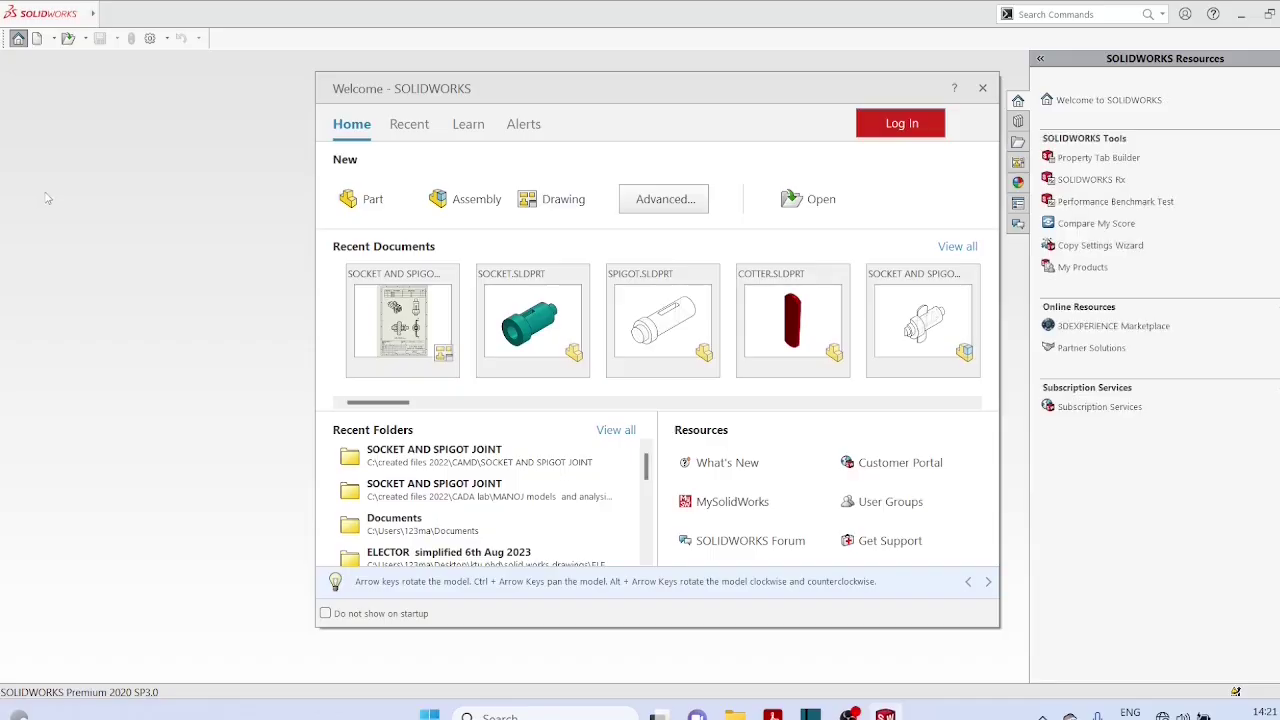
Create a new part and confirm its document units are MMGS (millimetre, gram, second).
{"action": "left_click", "coordinate": [397, 206]}
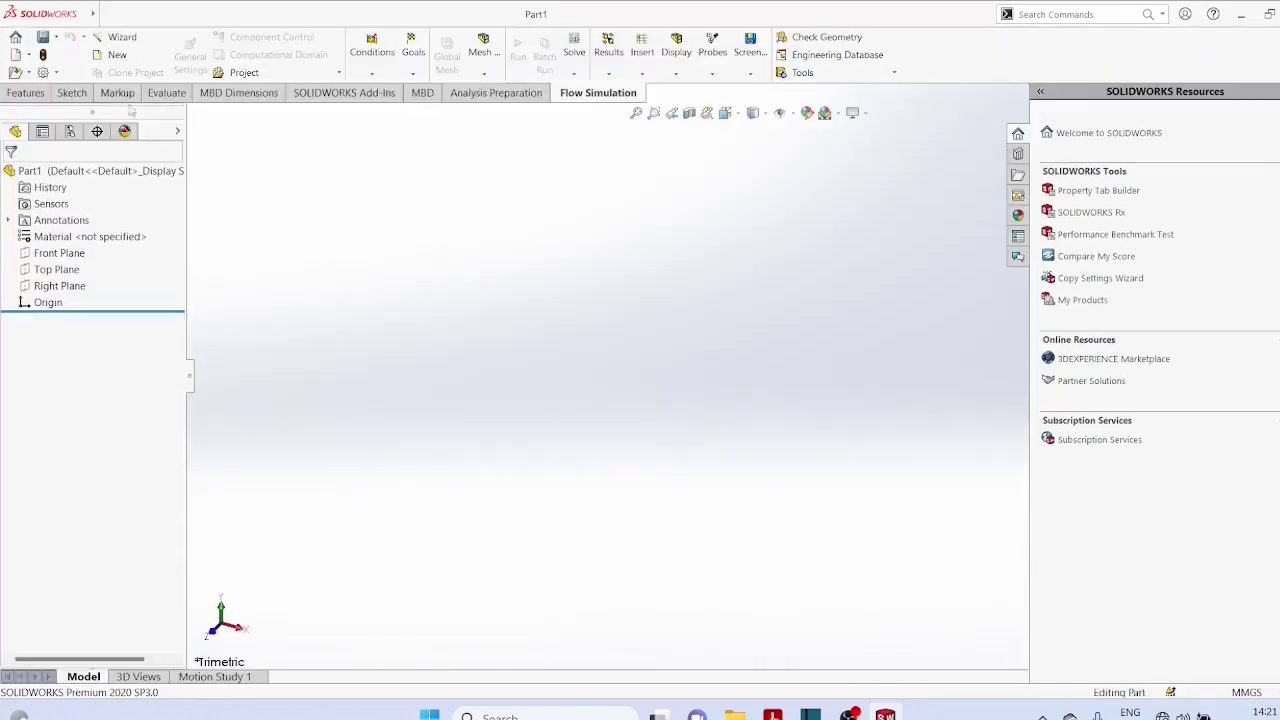
{"action": "left_click", "coordinate": [57, 73]}
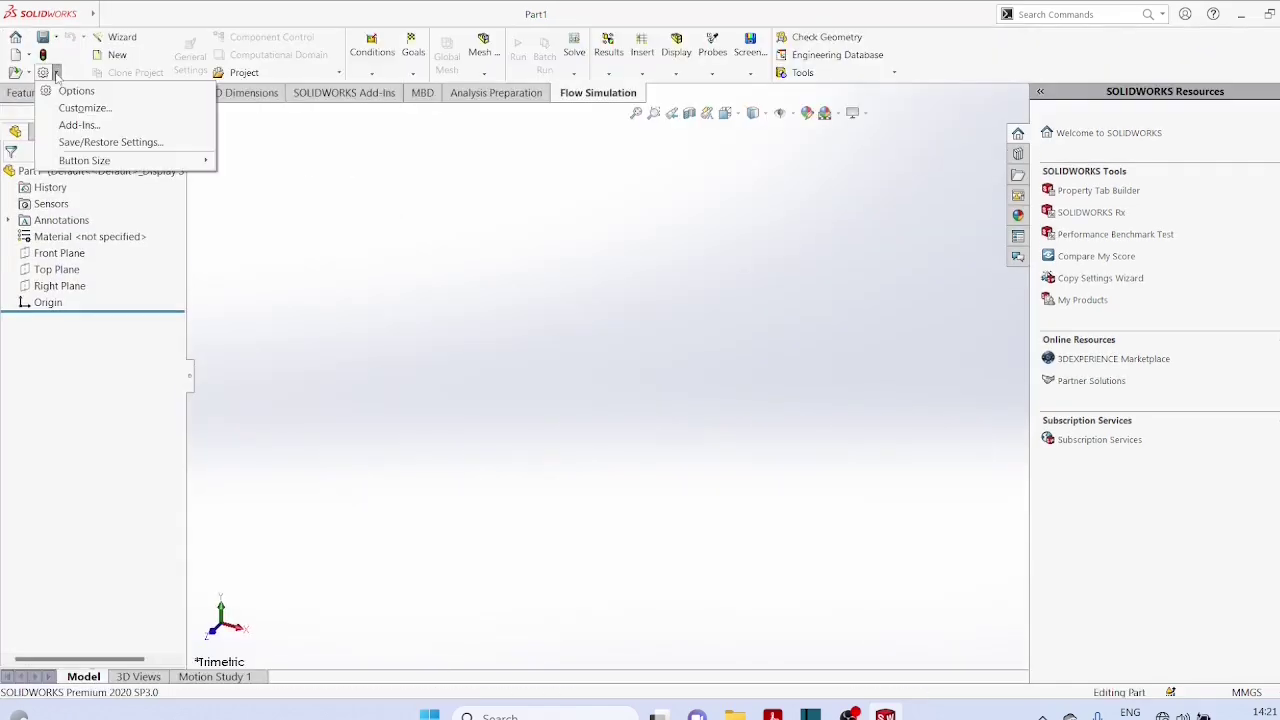
{"action": "left_click", "coordinate": [62, 88]}
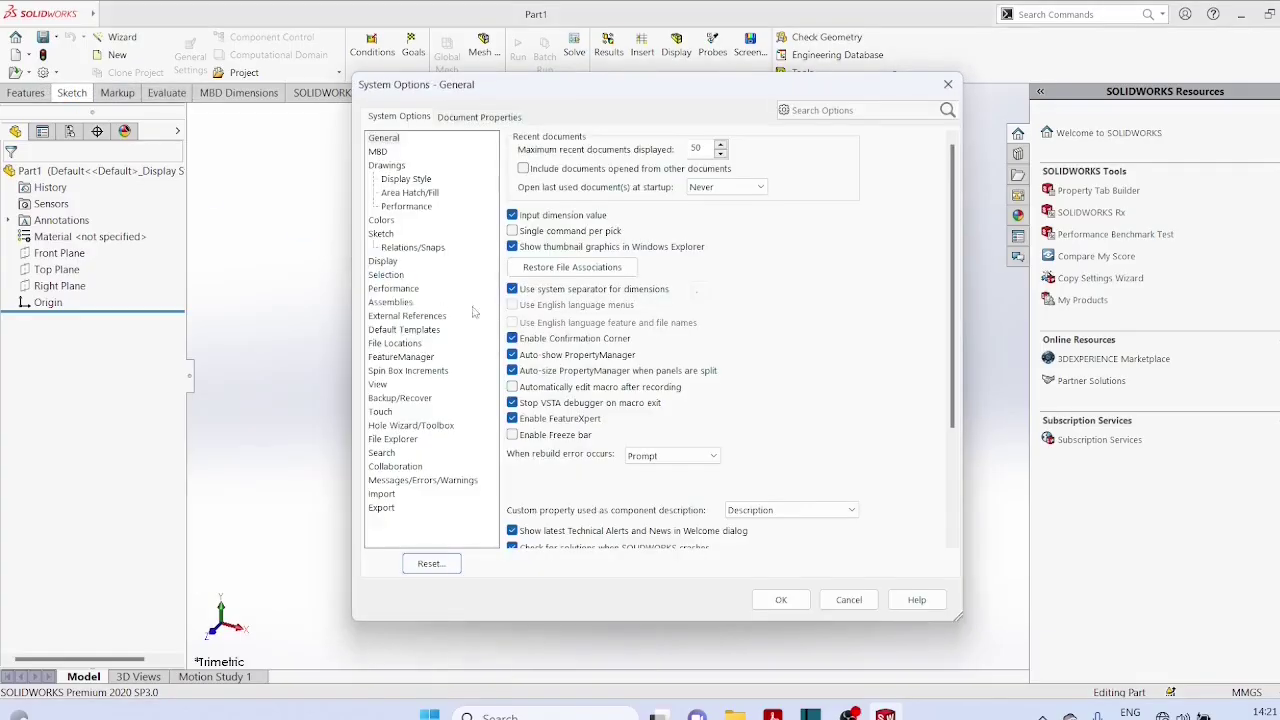
{"action": "left_click", "coordinate": [462, 118]}
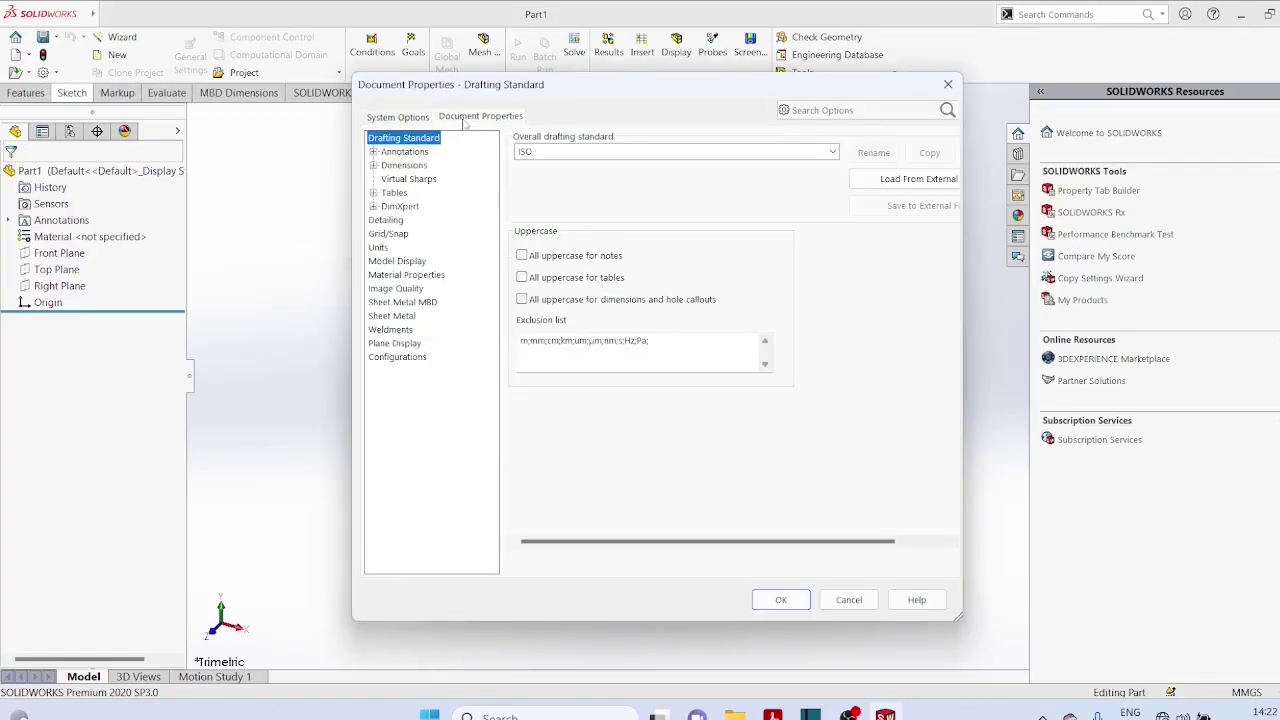
{"action": "left_click", "coordinate": [378, 248]}
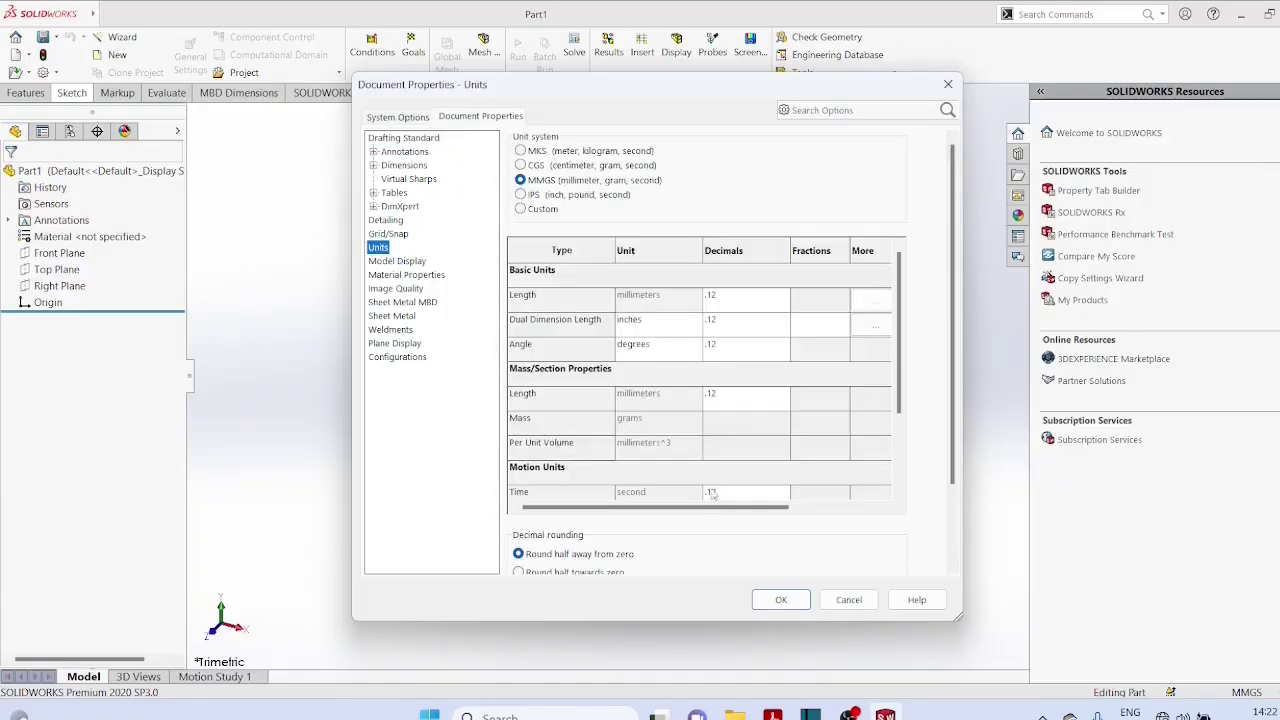
{"action": "left_click", "coordinate": [781, 600]}
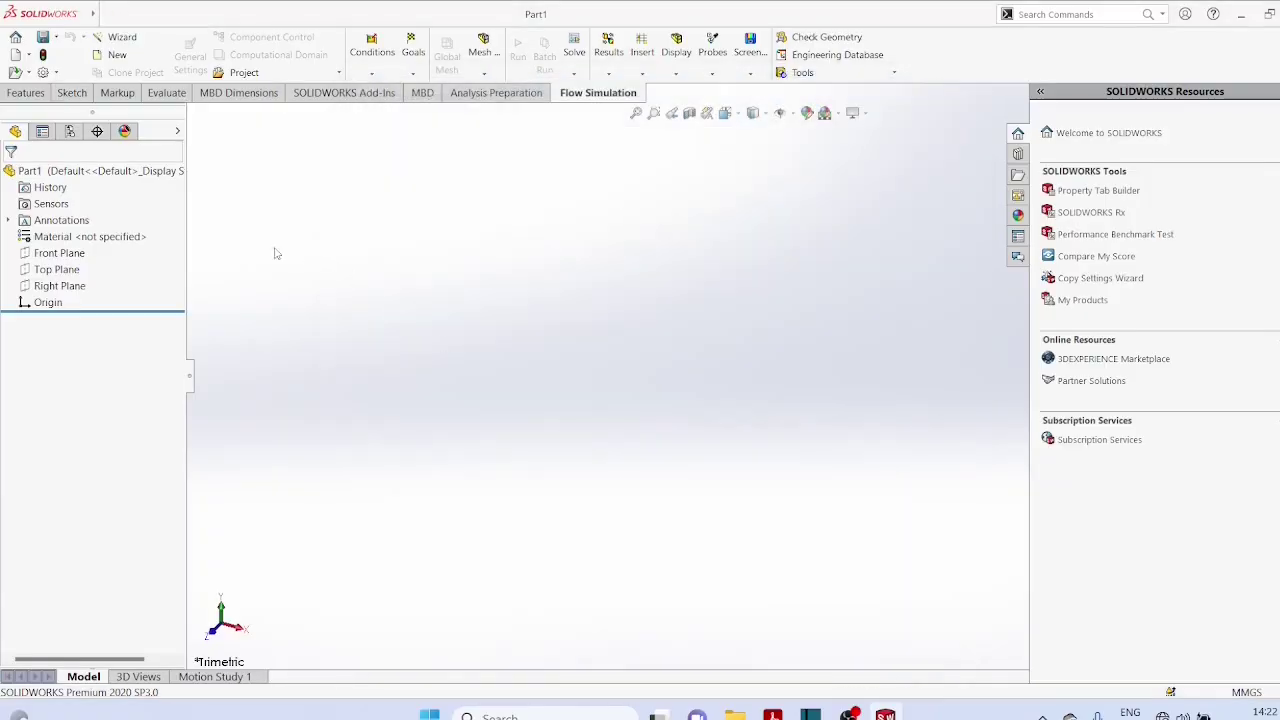
View the Front Plane face-on and sketch a horizontal line starting at the origin.
{"action": "right_click", "coordinate": [46, 260]}
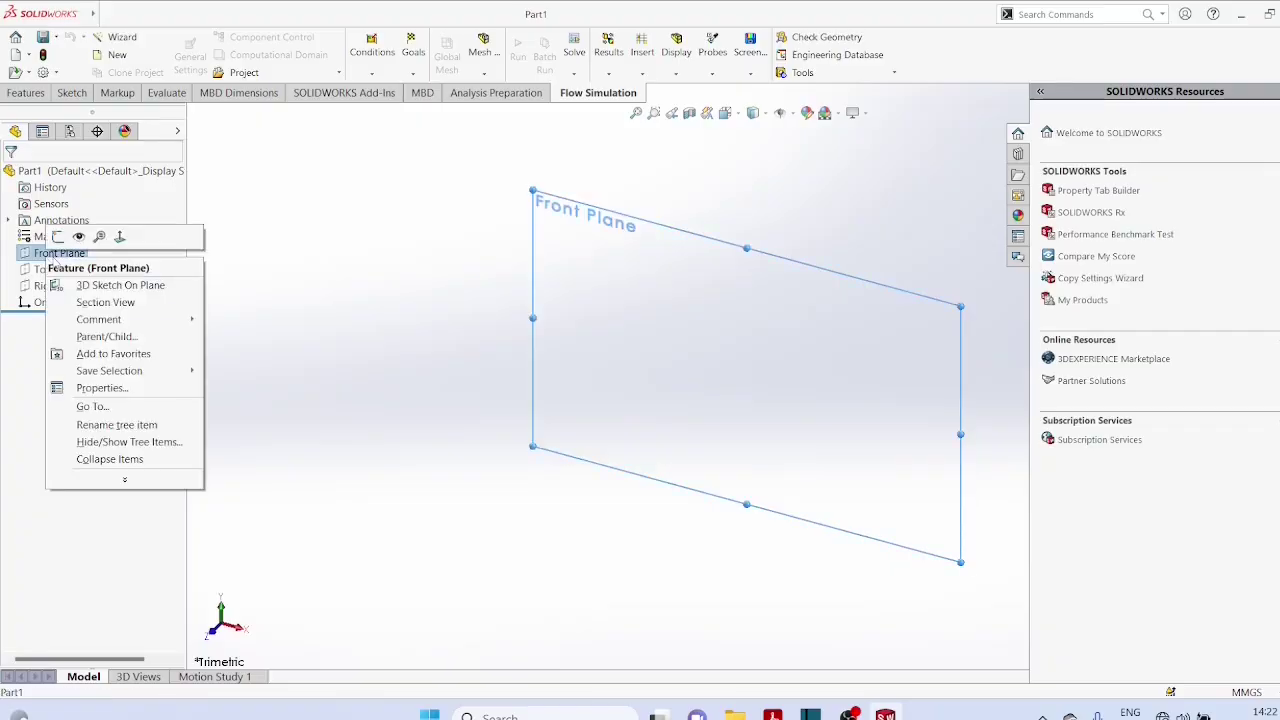
{"action": "left_click", "coordinate": [114, 240]}
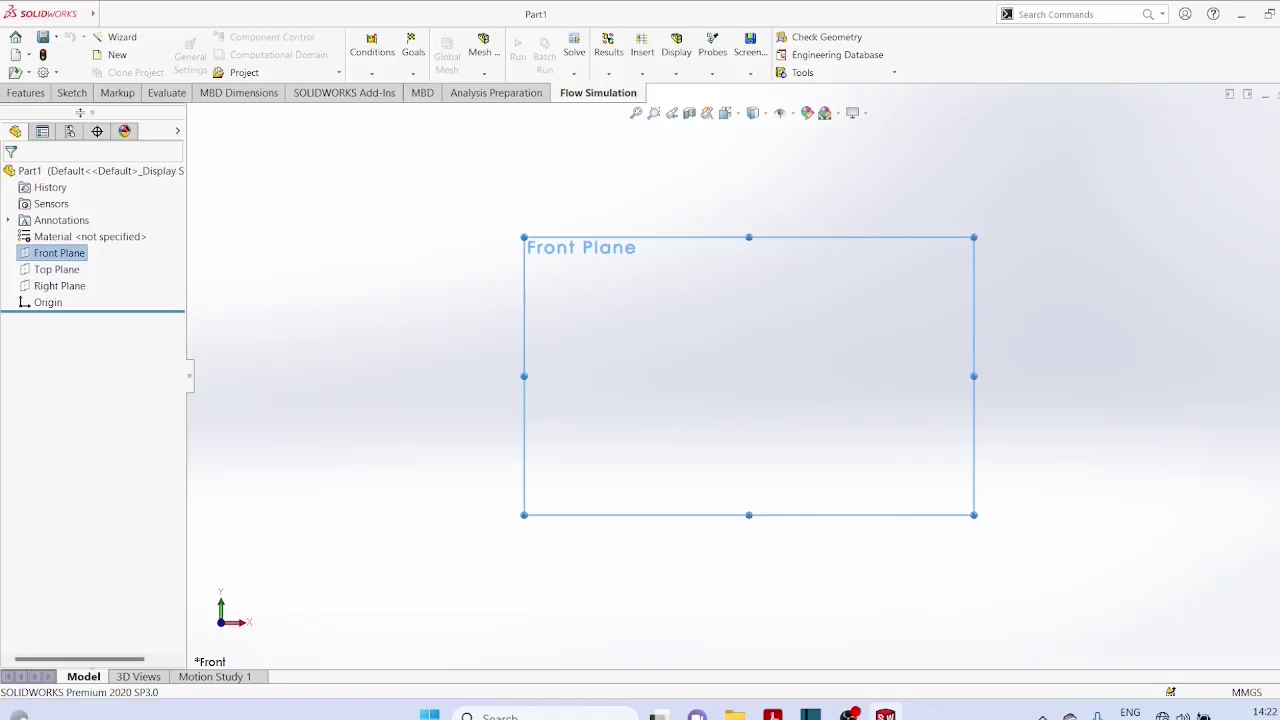
{"action": "left_click", "coordinate": [72, 92]}
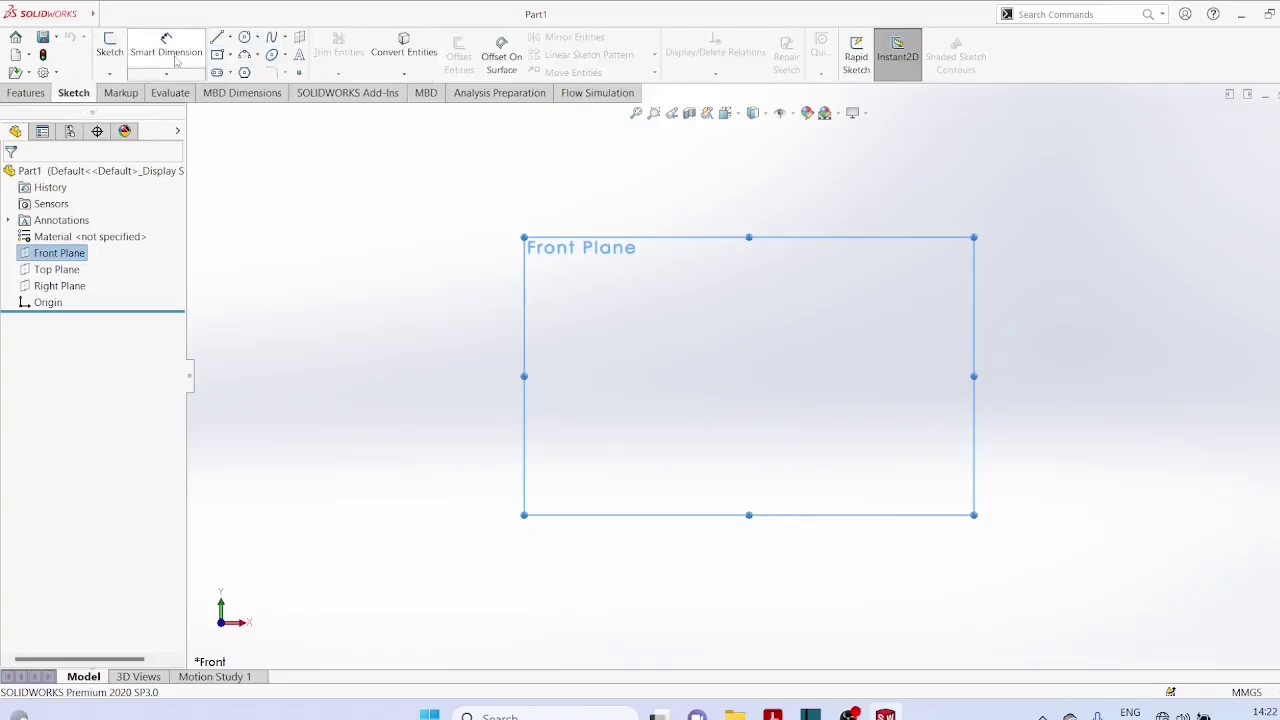
{"action": "left_click", "coordinate": [230, 37]}
{"action": "left_click", "coordinate": [240, 53]}
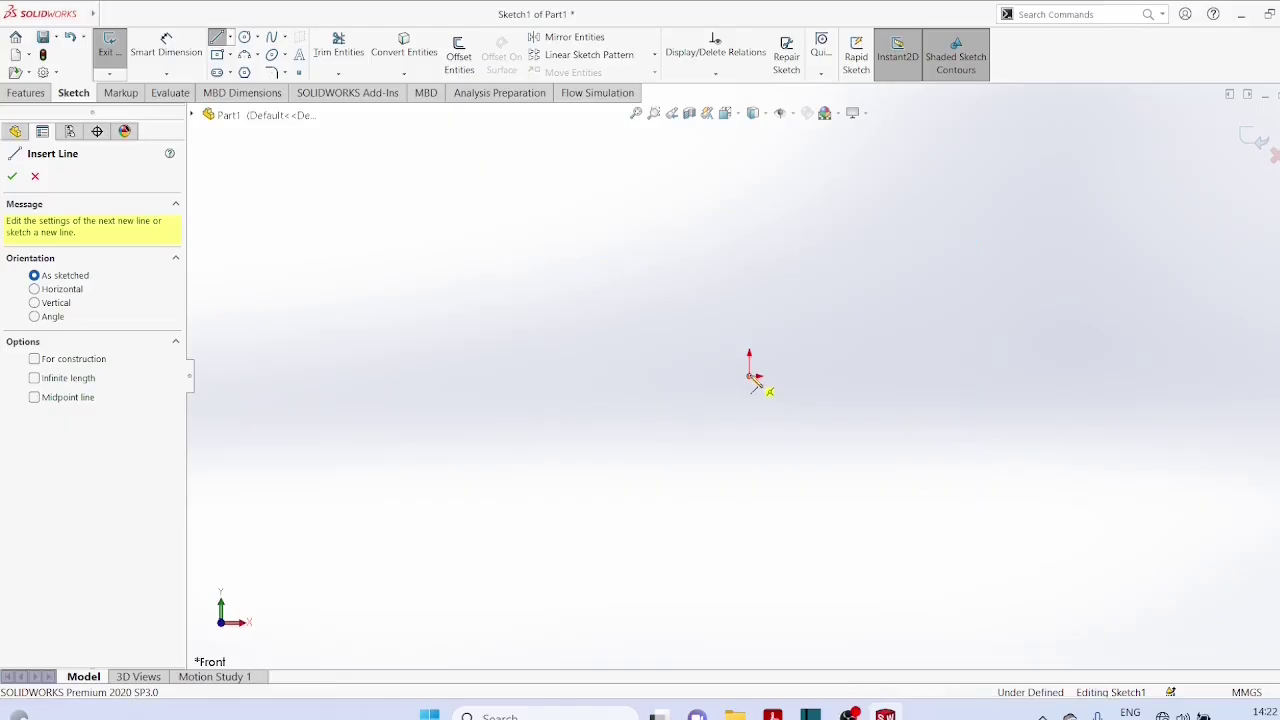
{"action": "left_click", "coordinate": [752, 377]}
{"action": "left_click", "coordinate": [838, 377]}
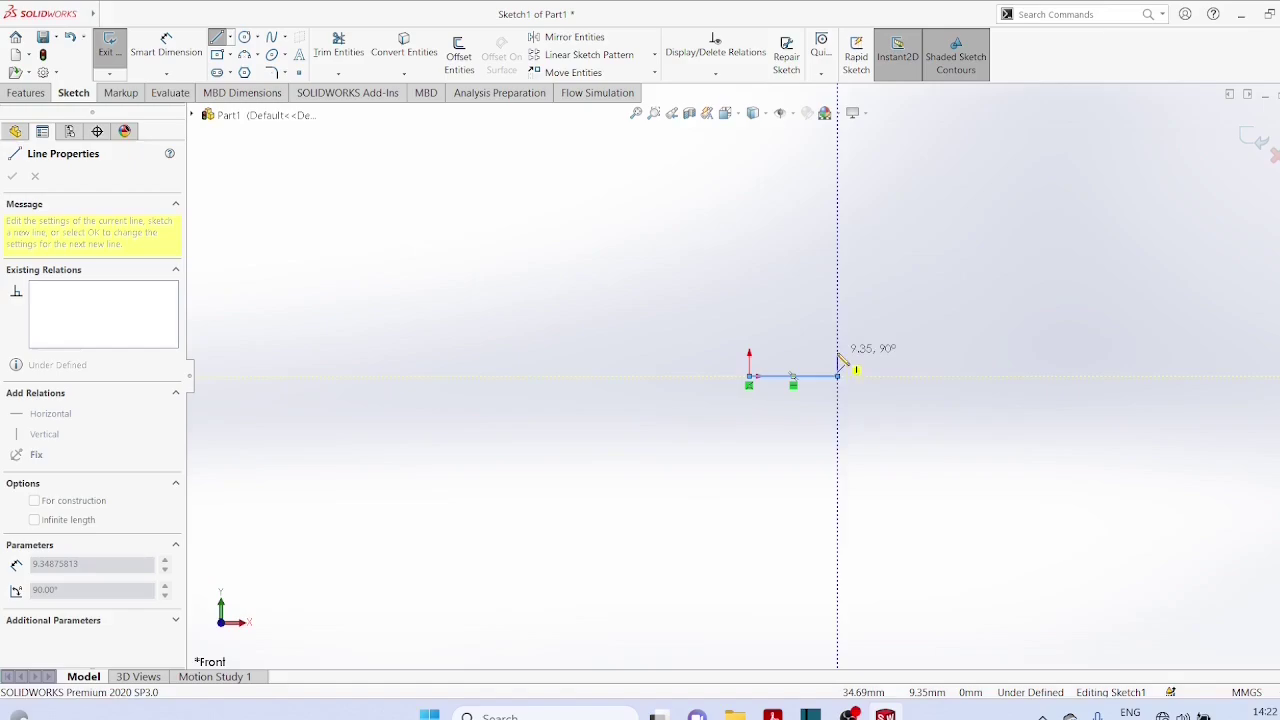
{"action": "right_click", "coordinate": [851, 354]}
{"action": "left_click", "coordinate": [860, 363]}
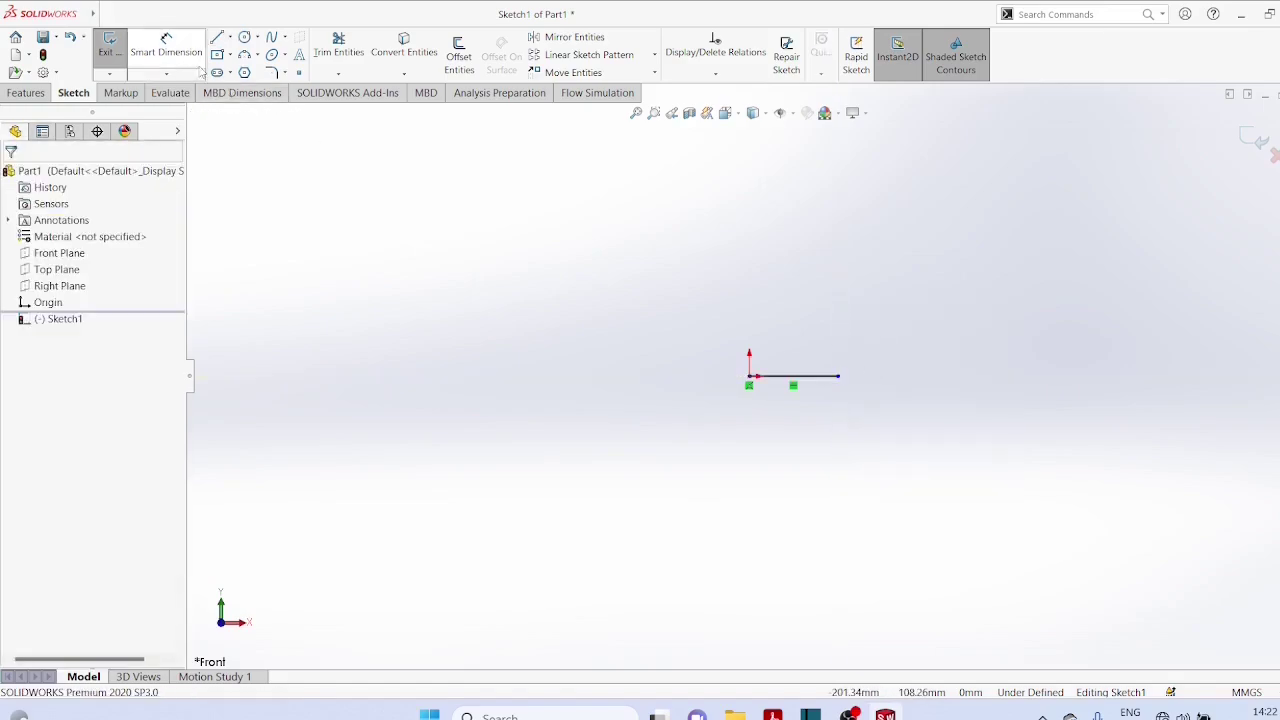
Give the horizontal line a 29.5 mm horizontal dimension.
{"action": "left_click", "coordinate": [168, 75]}
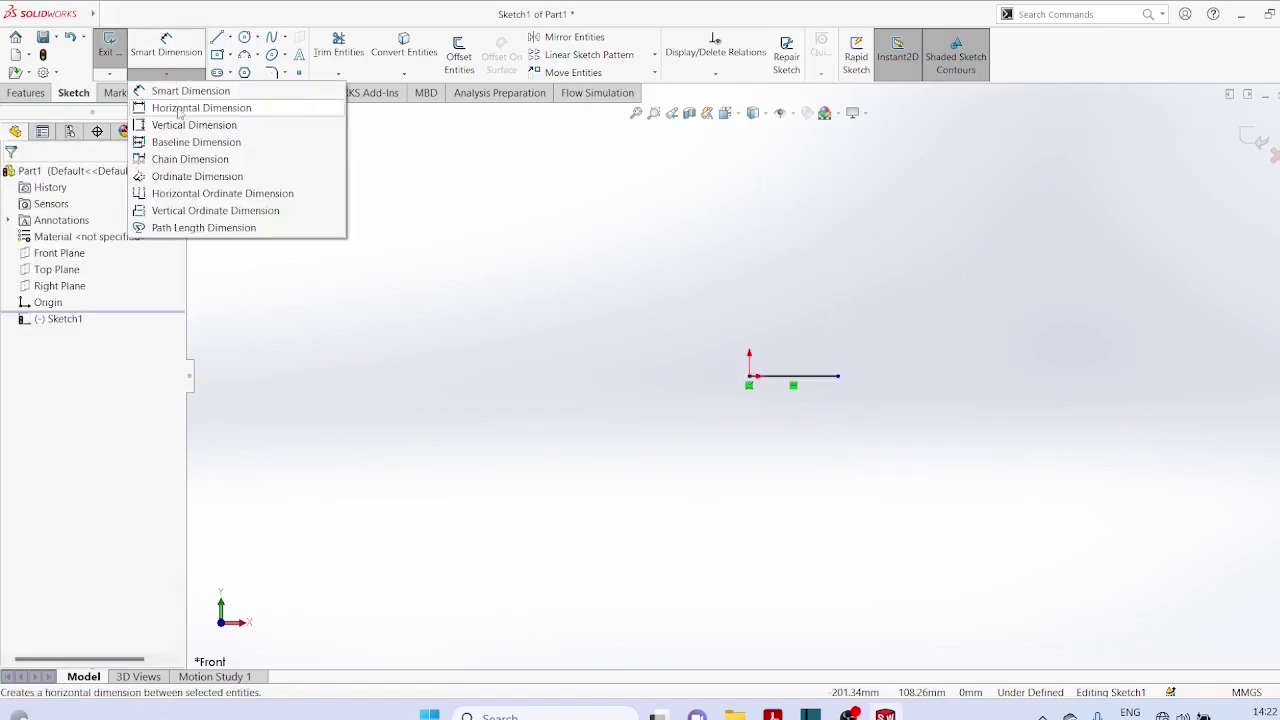
{"action": "left_click", "coordinate": [180, 106]}
{"action": "left_click", "coordinate": [750, 377]}
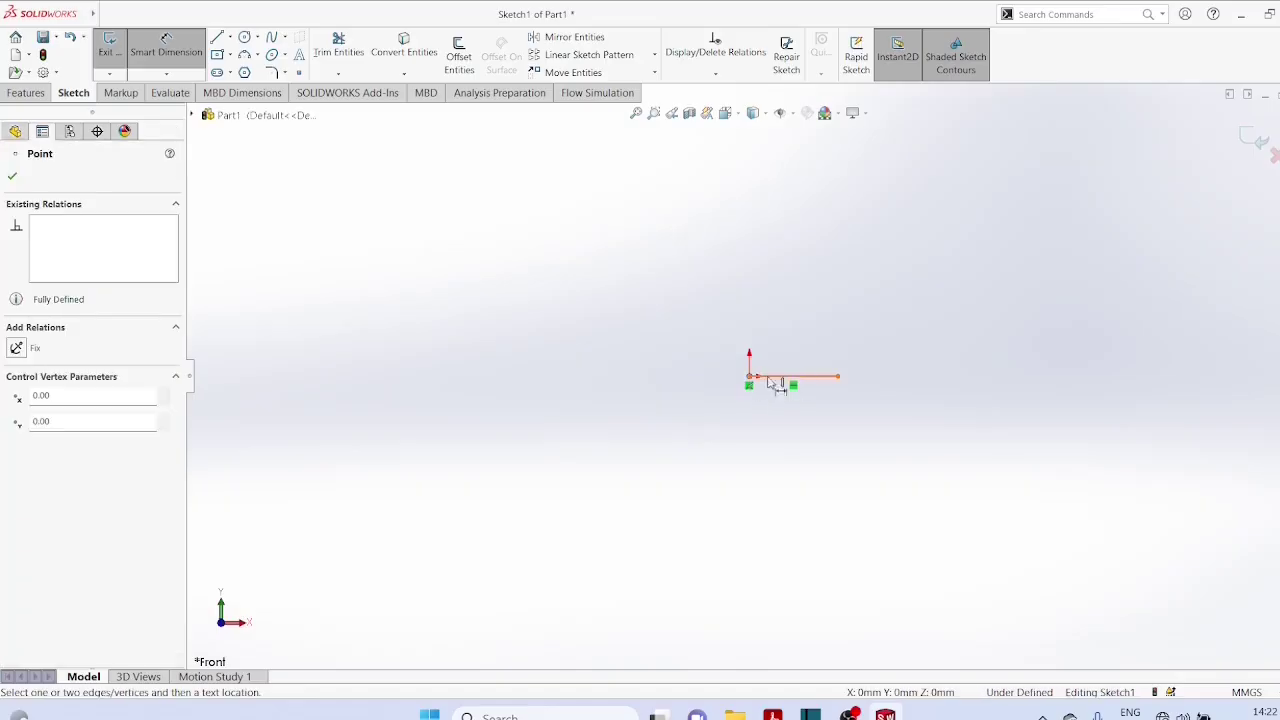
{"action": "left_click", "coordinate": [838, 377]}
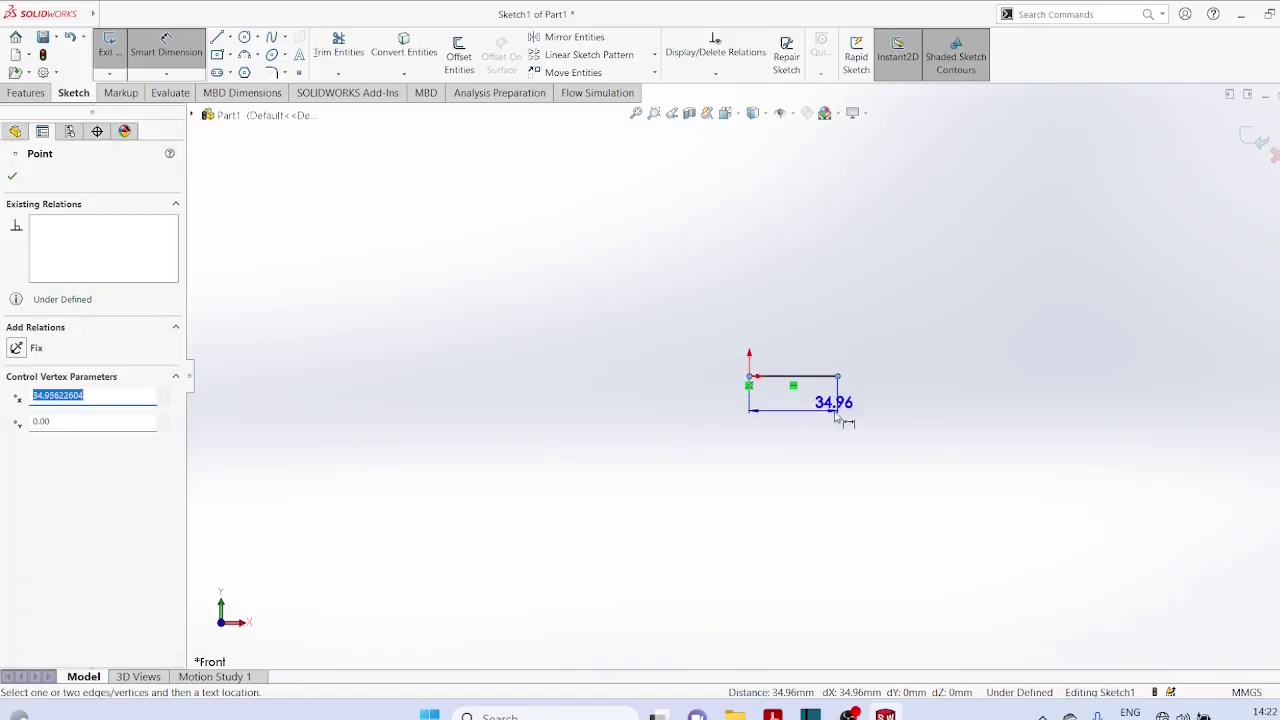
{"action": "left_click", "coordinate": [833, 418]}
{"action": "type", "text": "29.5"}
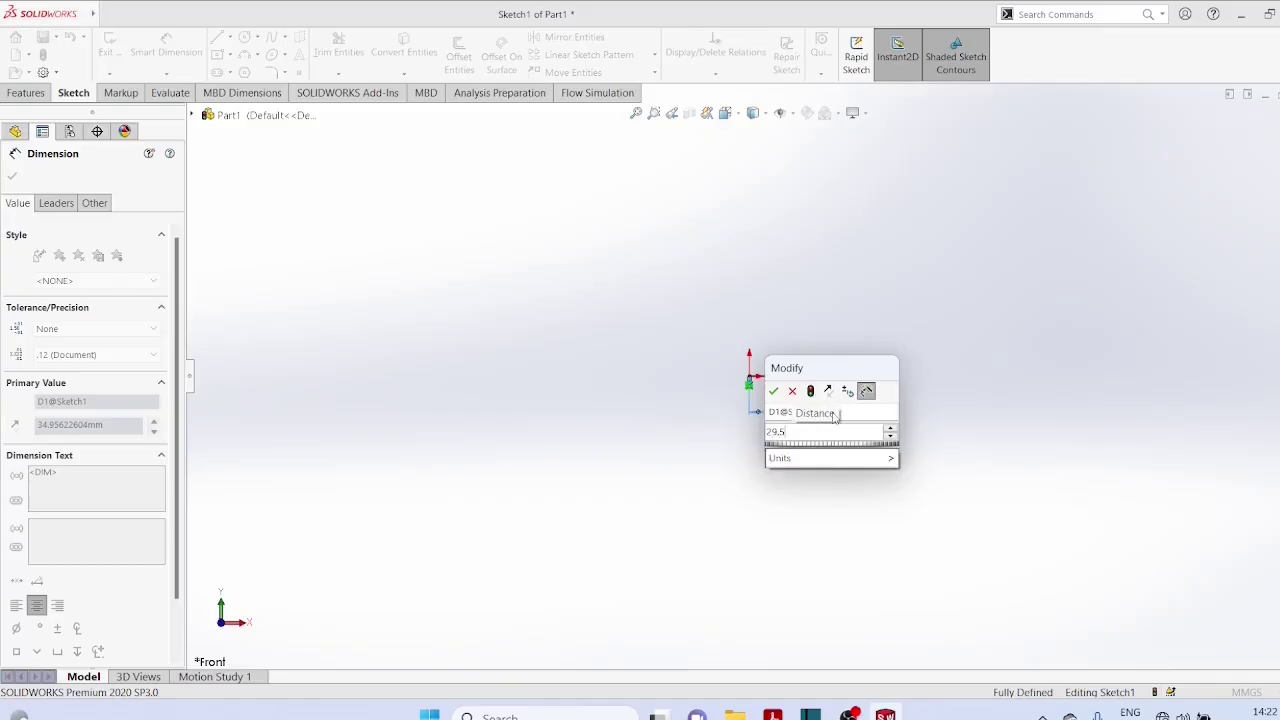
{"action": "key", "text": "Return"}
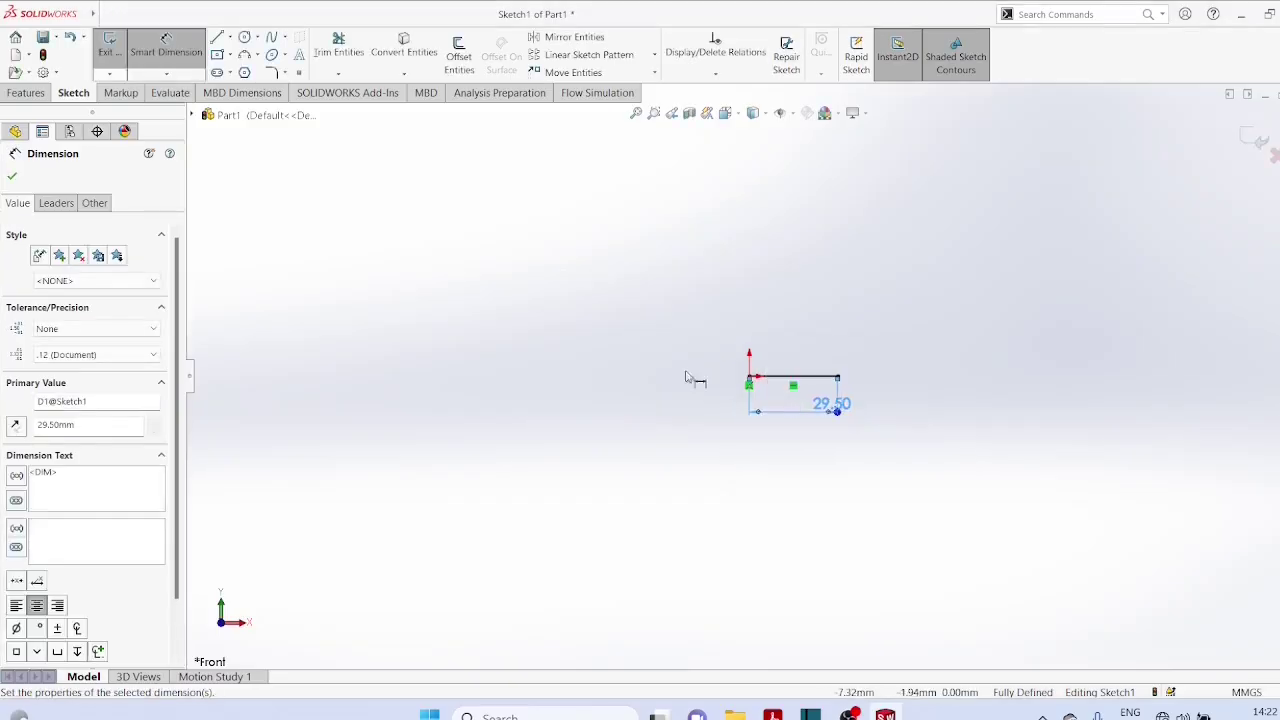
Sketch a vertical line rising from the origin.
{"action": "left_click", "coordinate": [229, 36]}
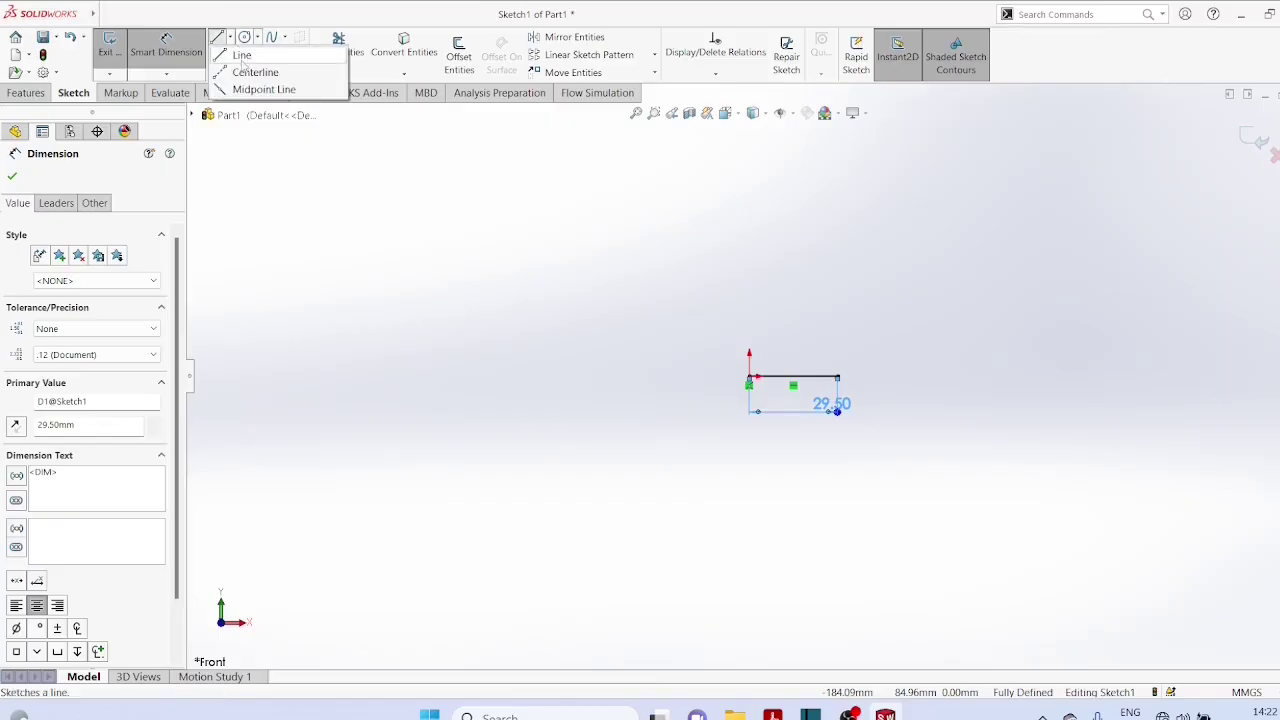
{"action": "left_click", "coordinate": [245, 52]}
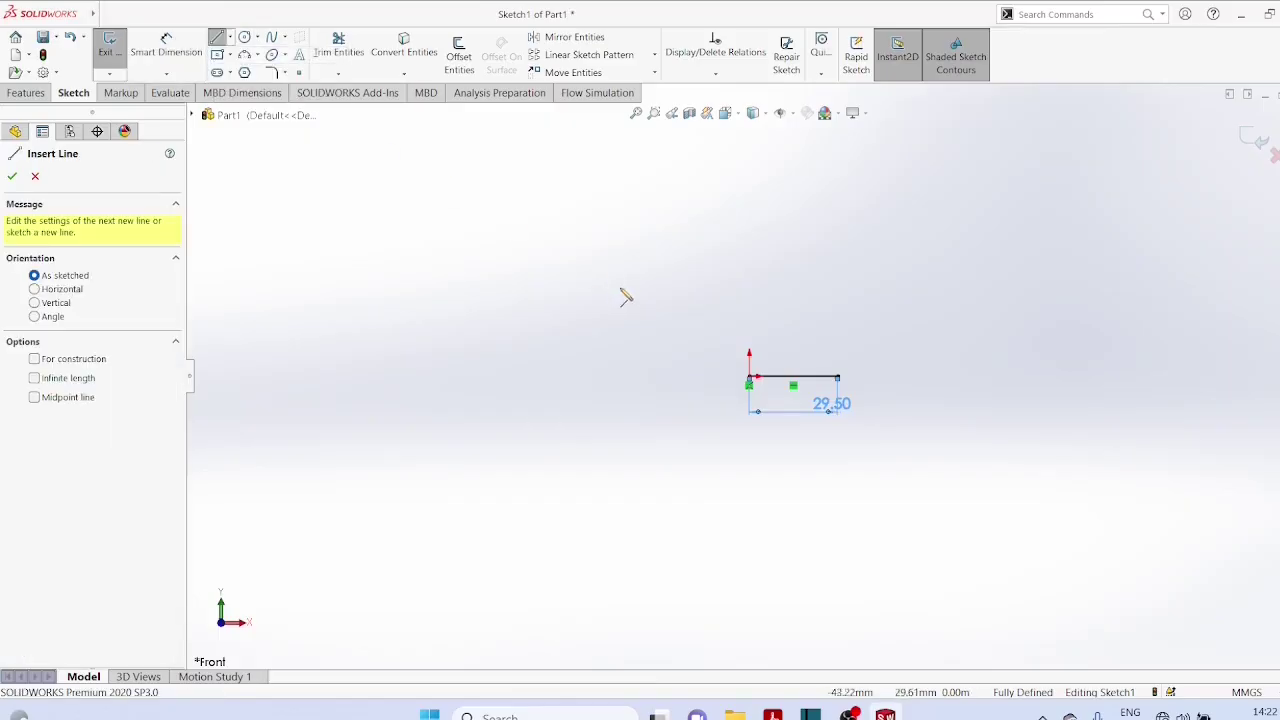
{"action": "left_click", "coordinate": [750, 379]}
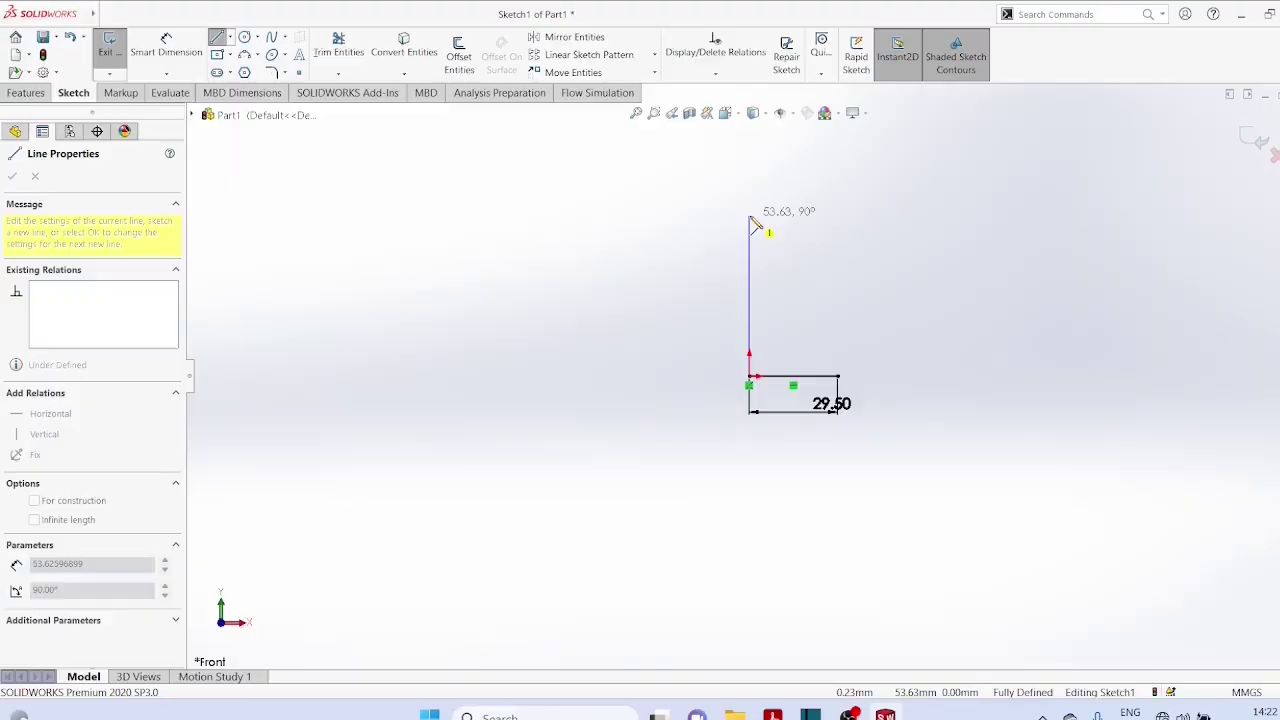
{"action": "left_click", "coordinate": [755, 225]}
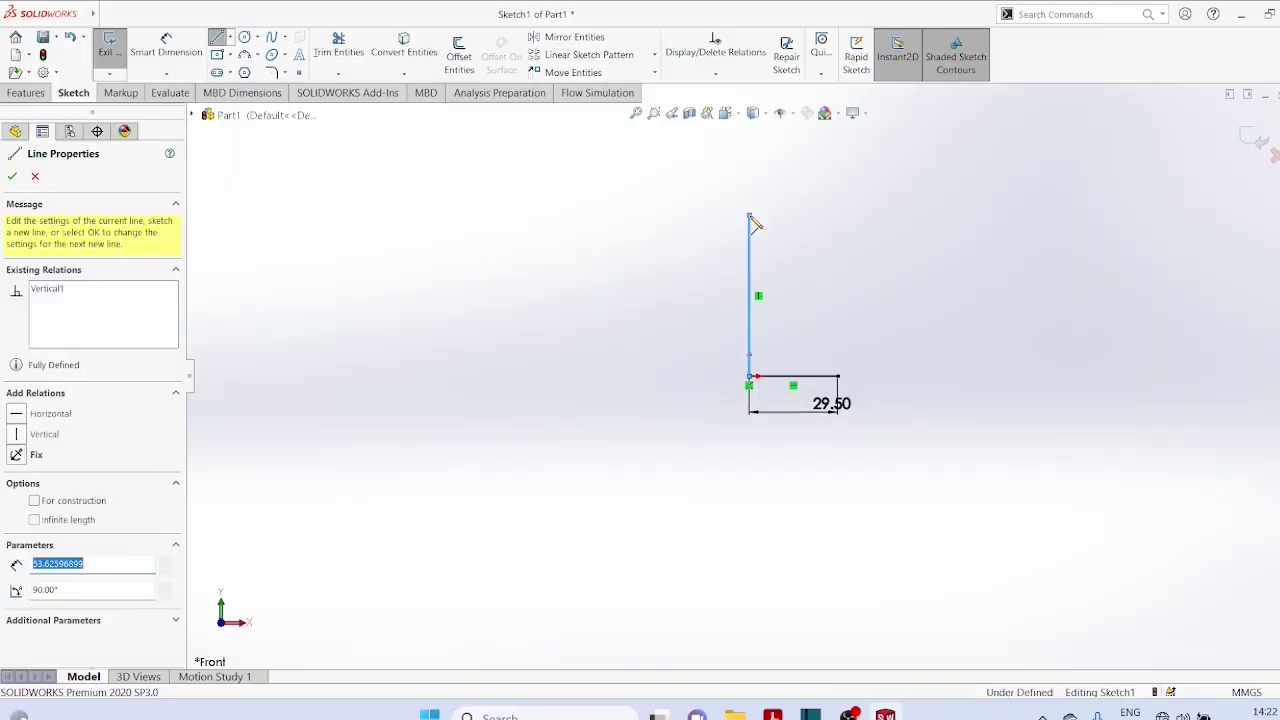
{"action": "right_click", "coordinate": [535, 135]}
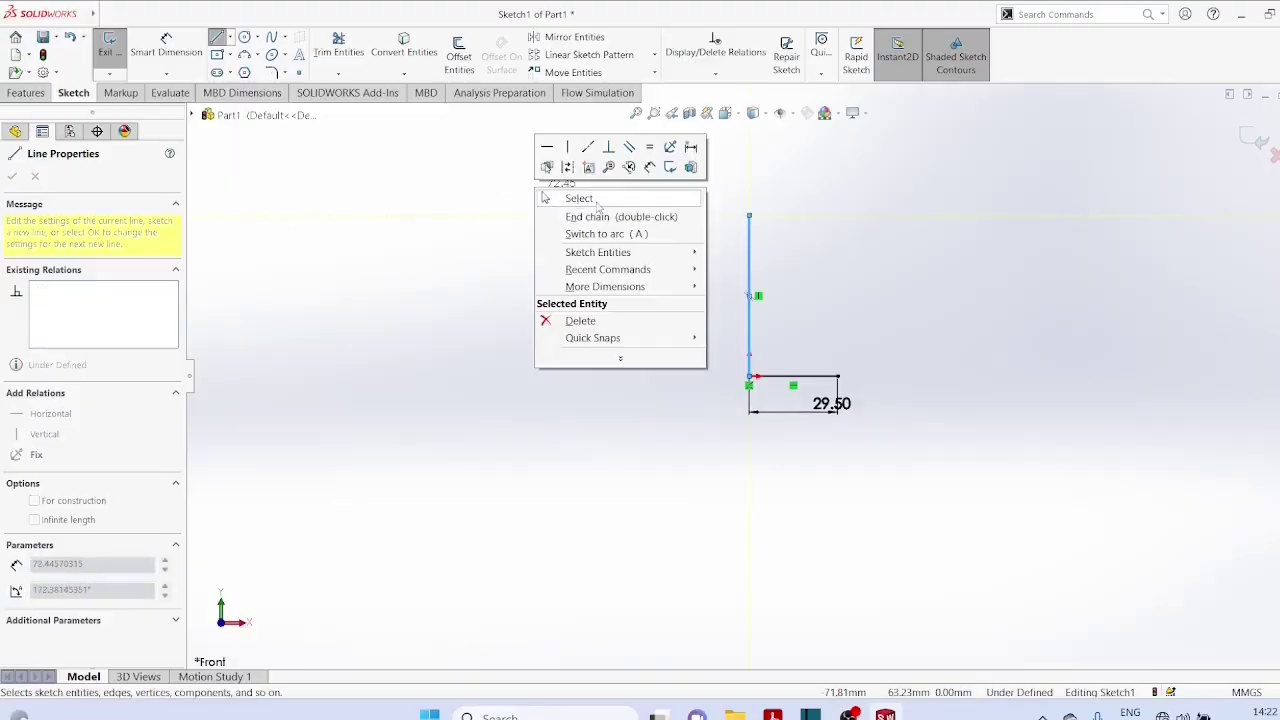
{"action": "left_click", "coordinate": [565, 195]}
Dimension the vertical line to 100 mm and fit the sketch in view.
{"action": "left_click", "coordinate": [166, 74]}
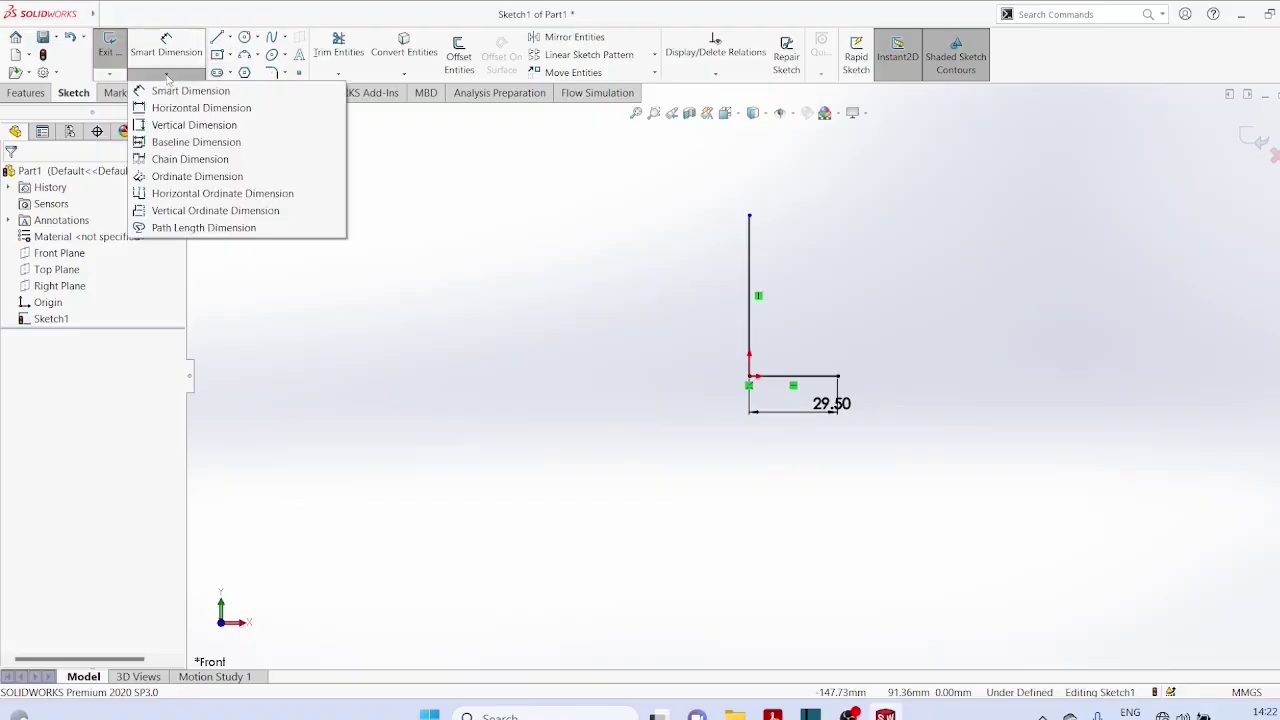
{"action": "left_click", "coordinate": [194, 125]}
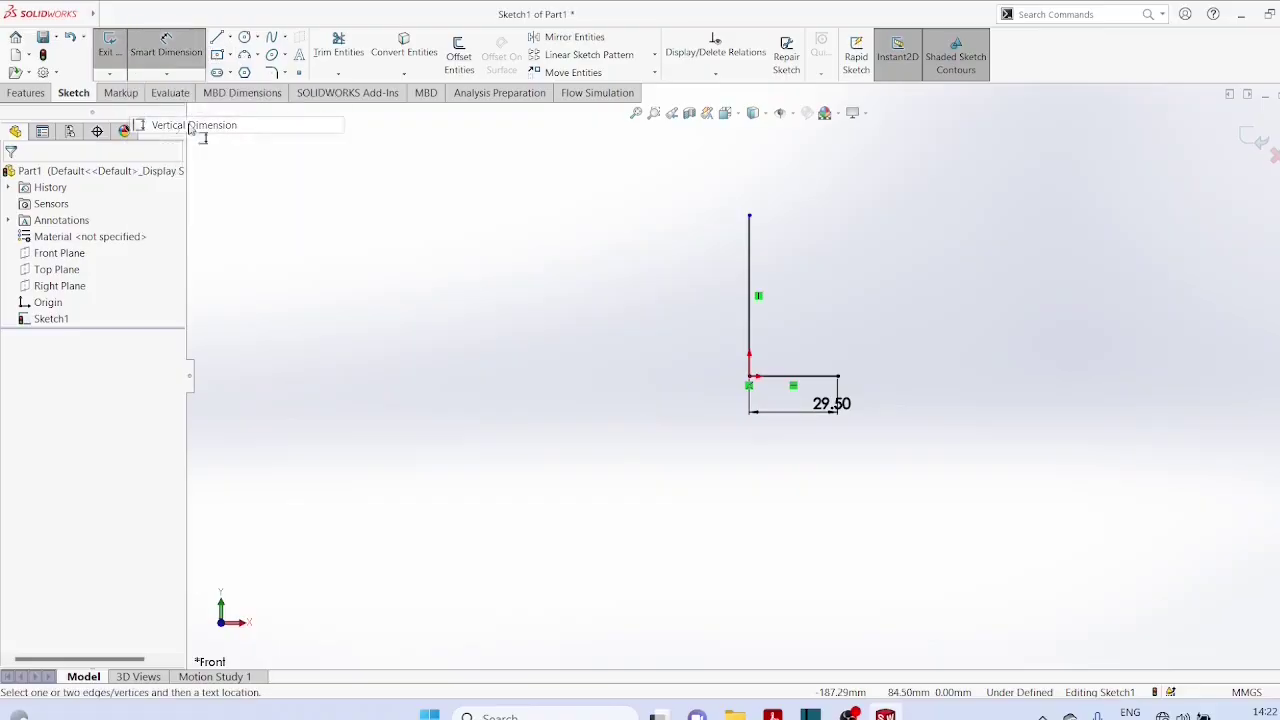
{"action": "left_click", "coordinate": [753, 223]}
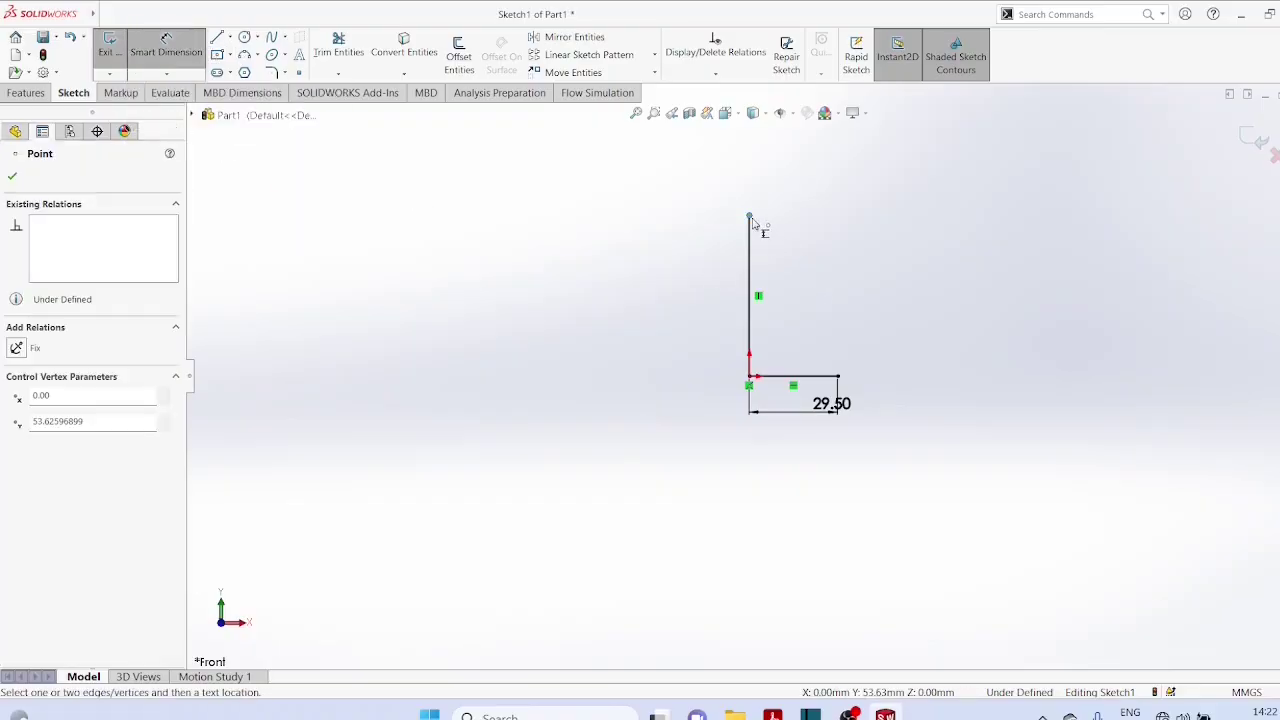
{"action": "left_click", "coordinate": [755, 383]}
{"action": "left_click", "coordinate": [700, 305]}
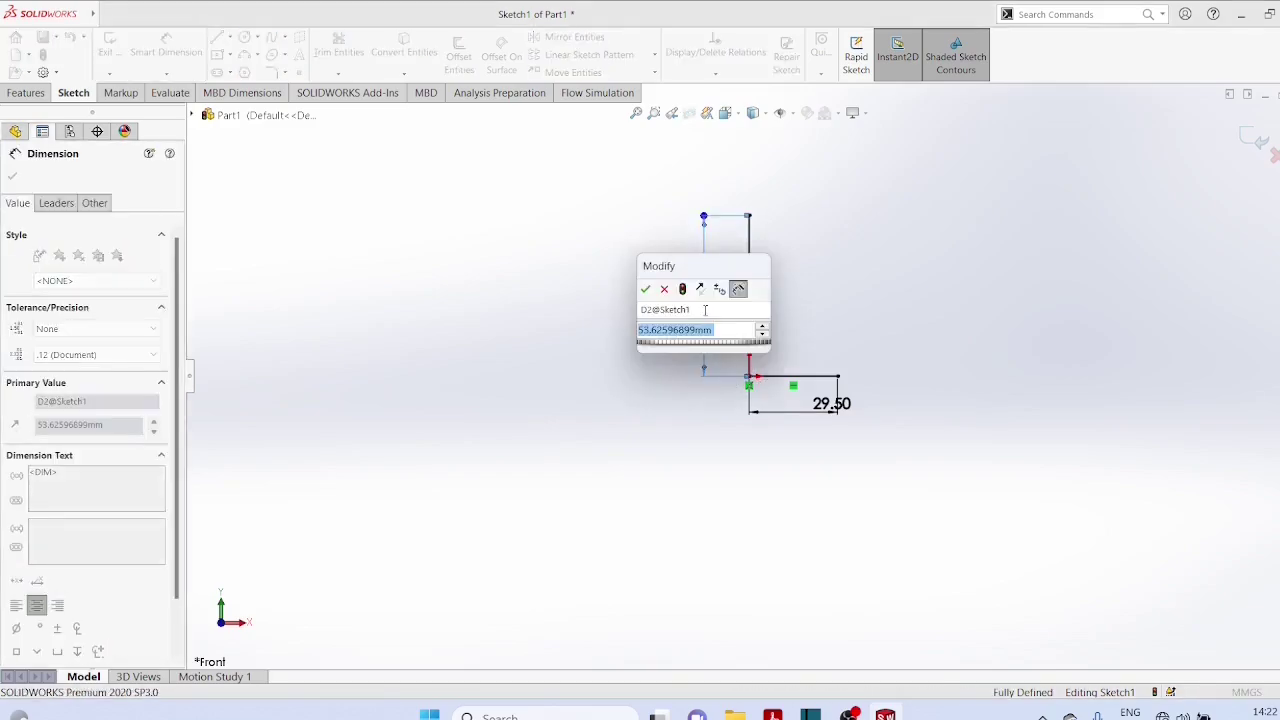
{"action": "type", "text": "100"}
{"action": "key", "text": "Return"}
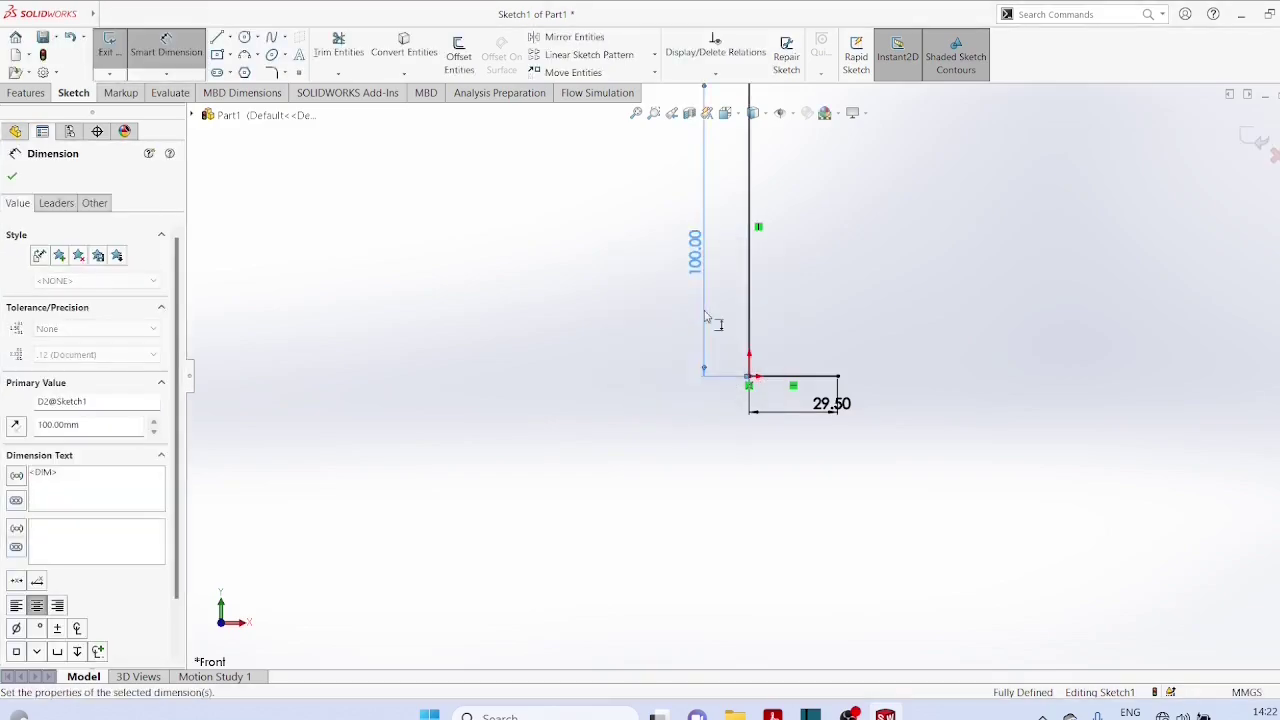
{"action": "key", "text": "f"}
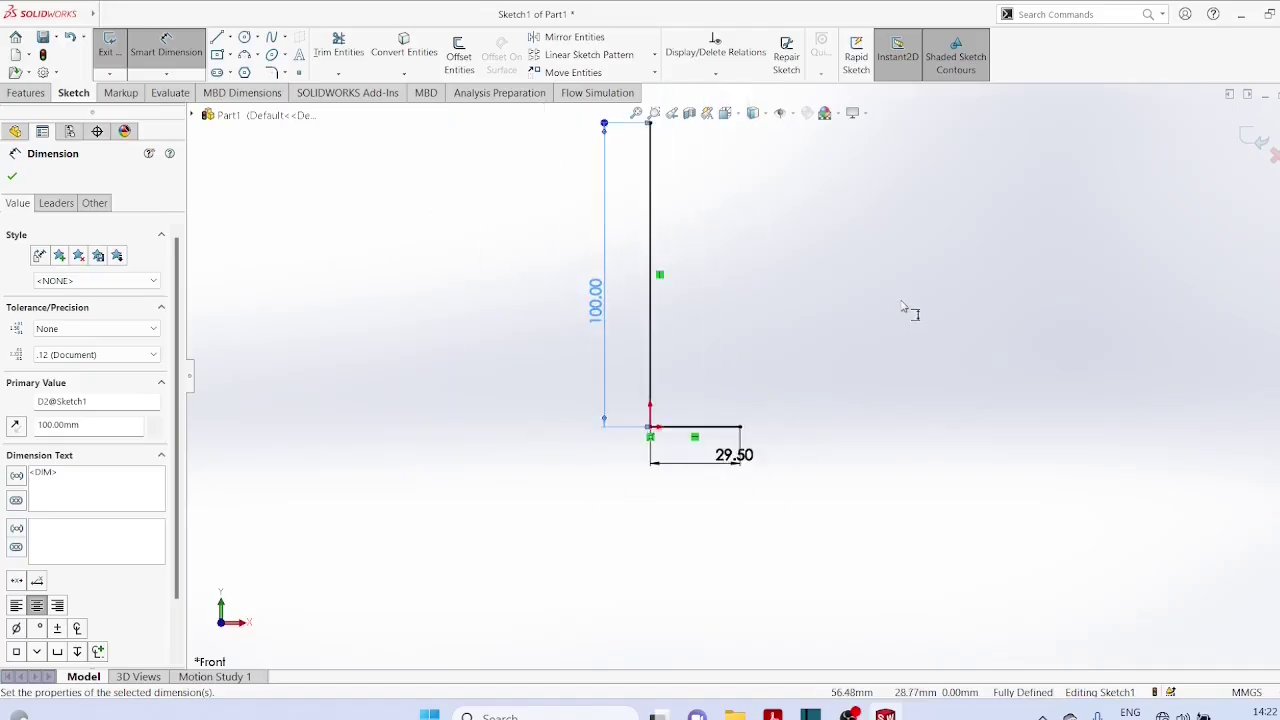
{"action": "scroll", "coordinate": [890, 284], "scroll_direction": "down", "scroll_amount": 2}
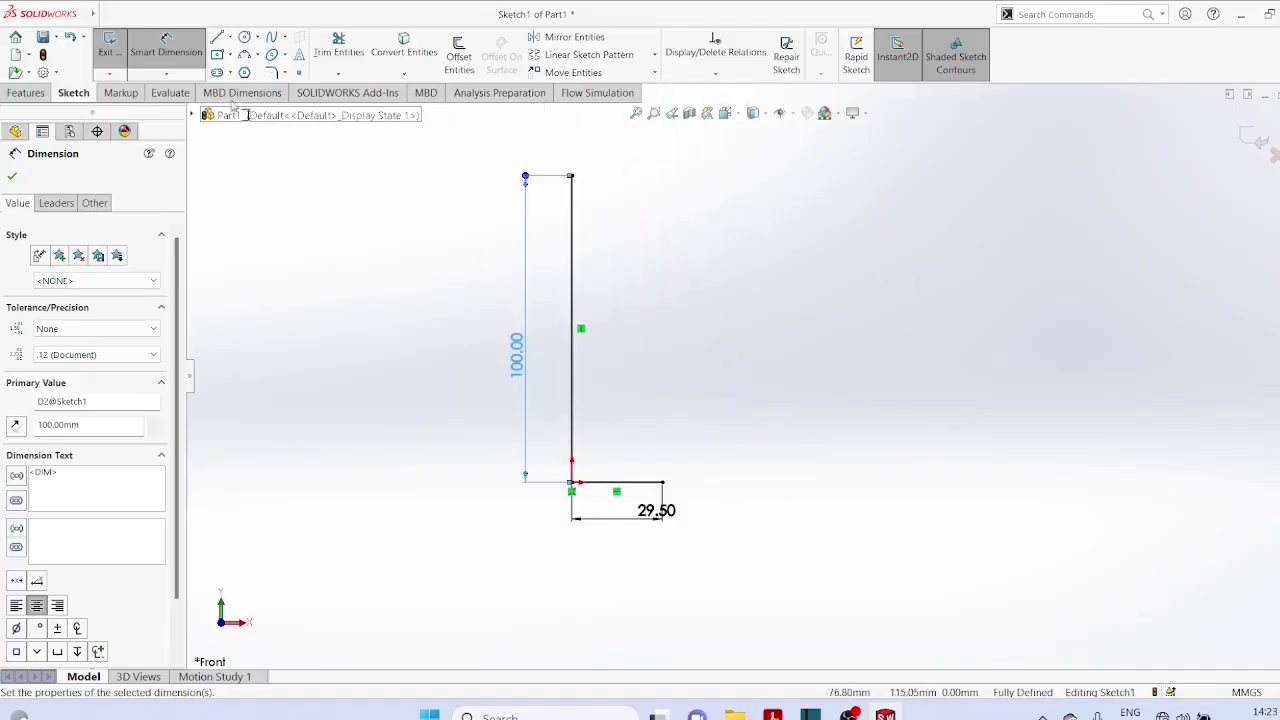
Draw the slanted right side from the base end and set its angle to 87°.
{"action": "left_click", "coordinate": [217, 37]}
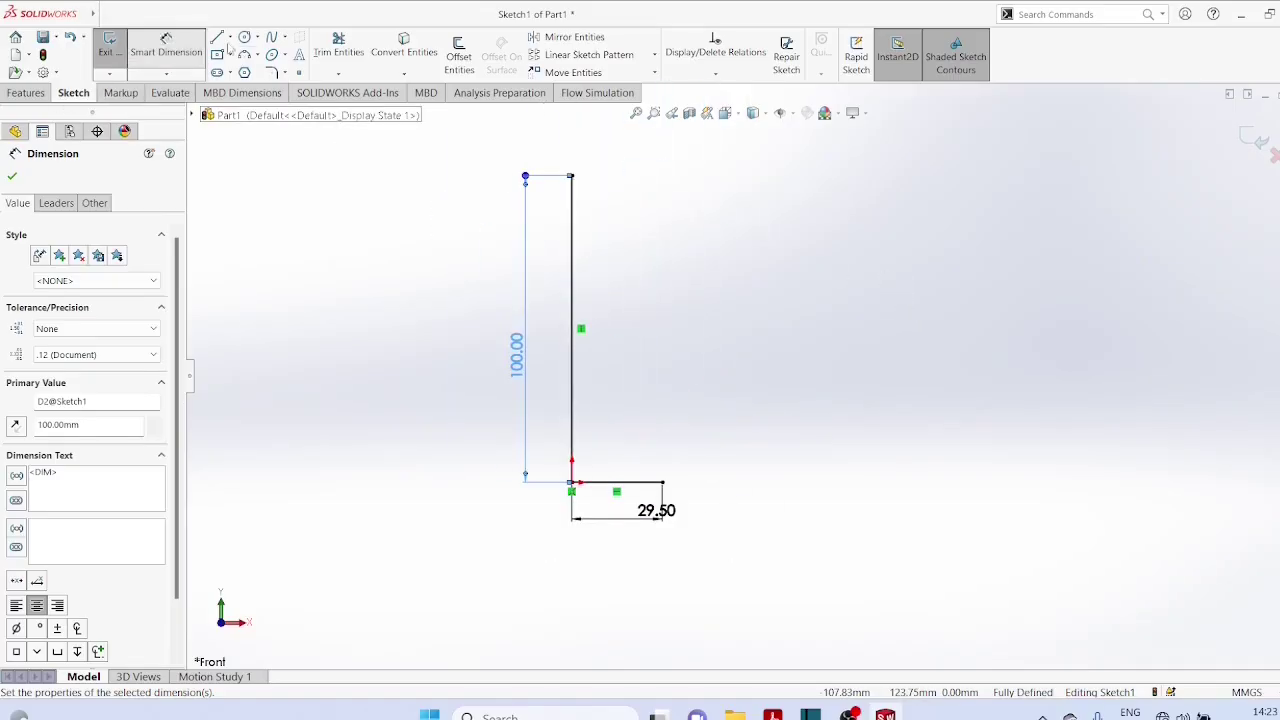
{"action": "left_click", "coordinate": [663, 483]}
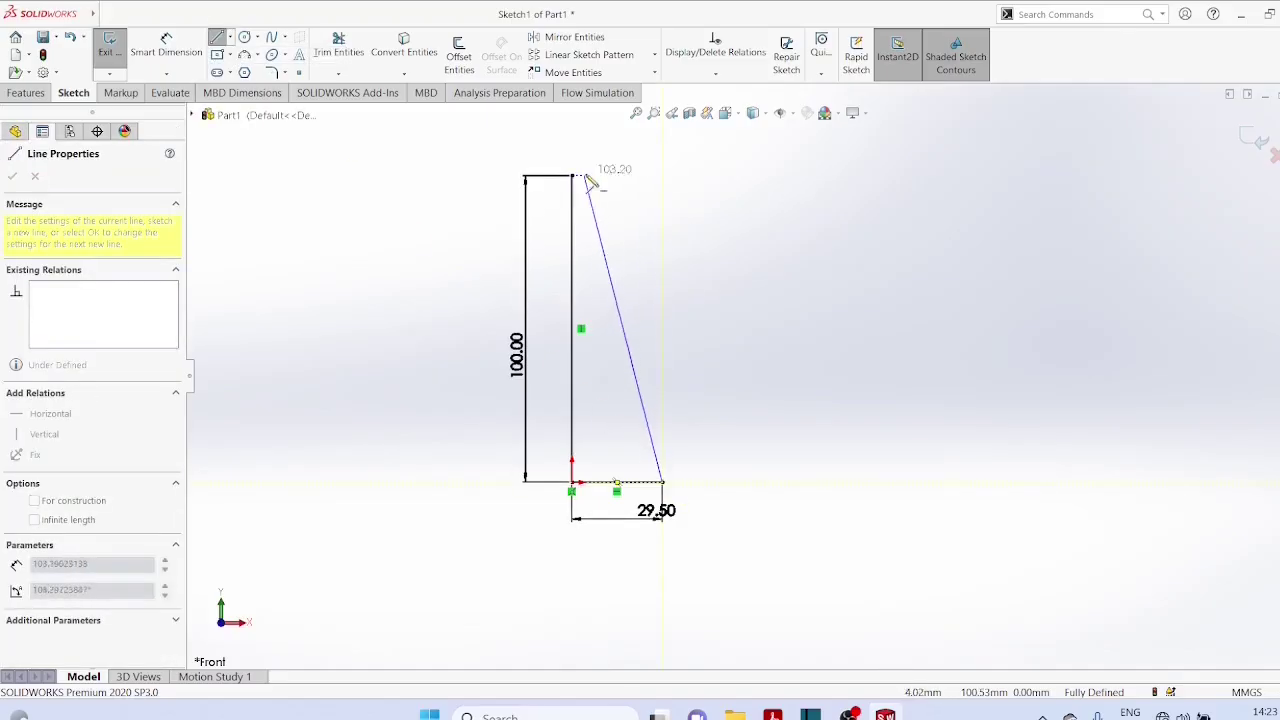
{"action": "left_click", "coordinate": [681, 177]}
{"action": "right_click", "coordinate": [796, 148]}
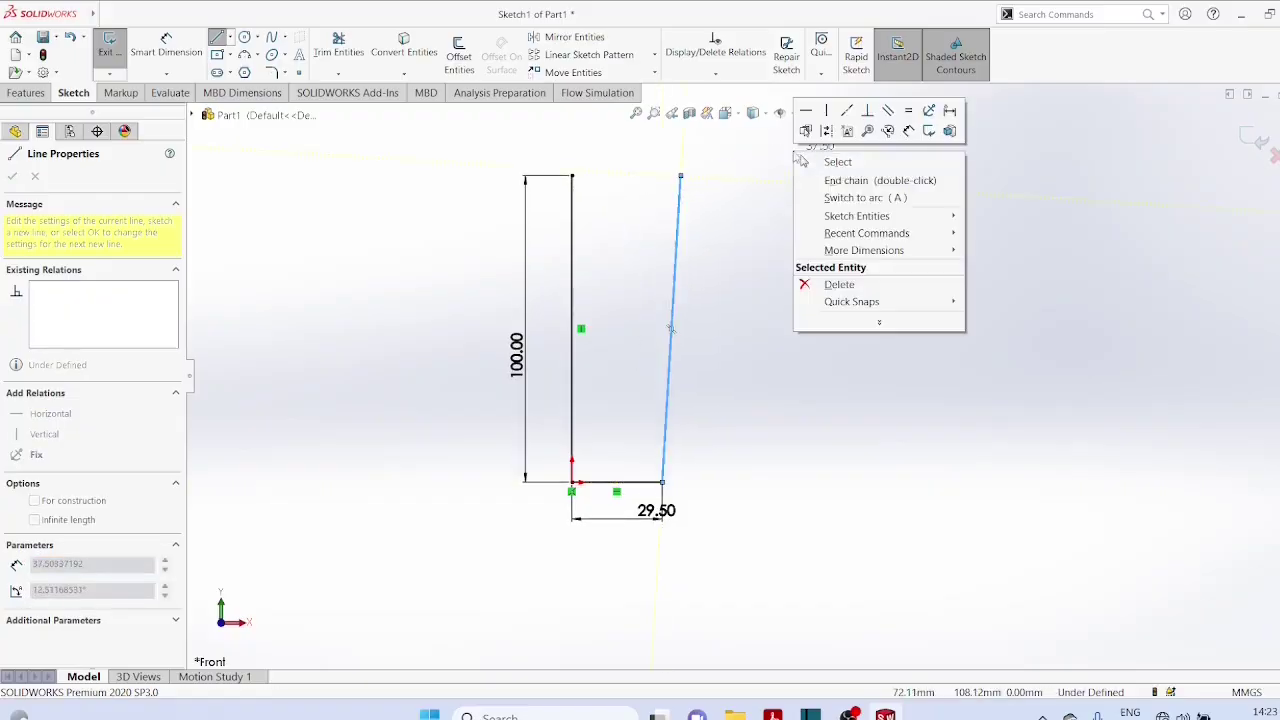
{"action": "left_click", "coordinate": [835, 160]}
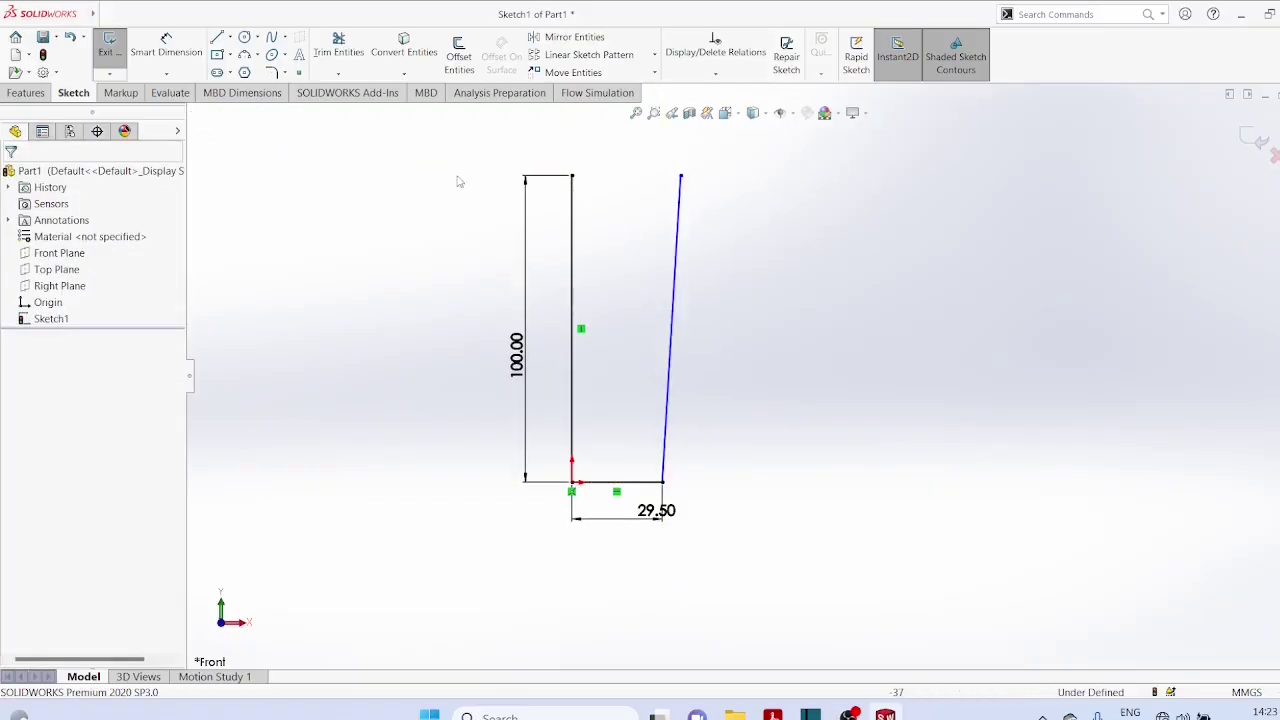
{"action": "left_click", "coordinate": [678, 240]}
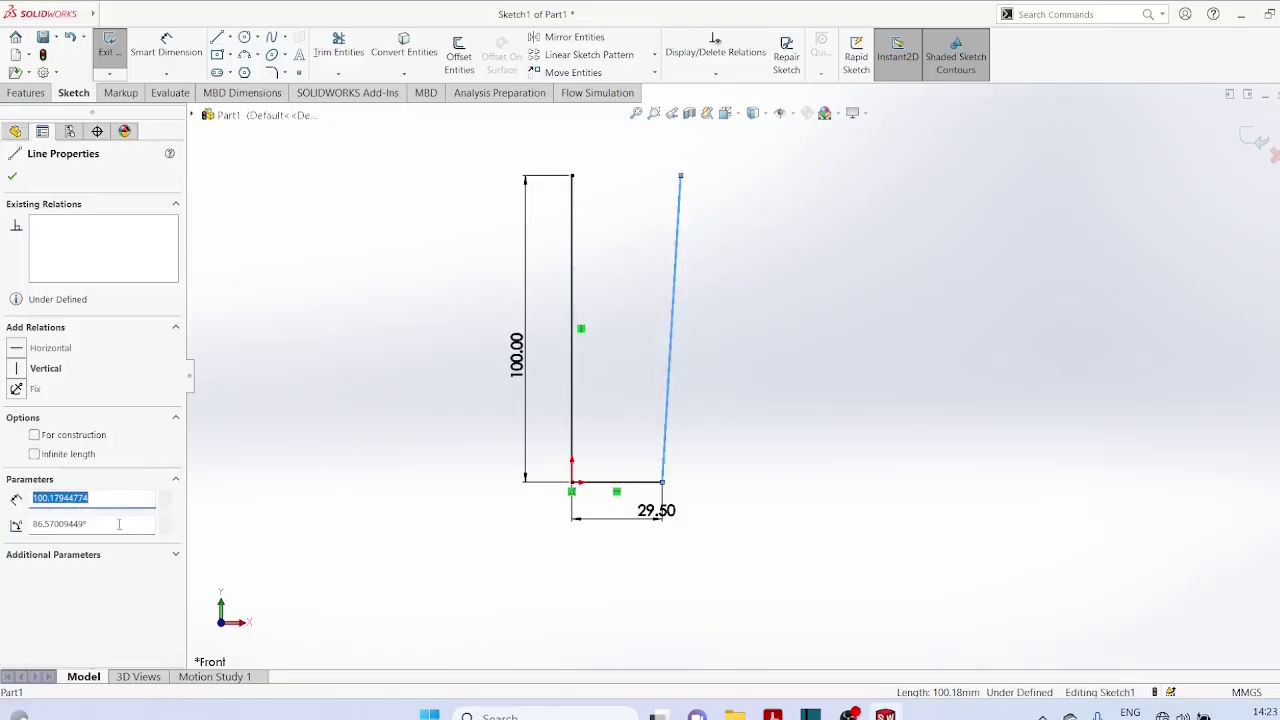
{"action": "key", "text": "Tab"}
{"action": "type", "text": "8"}
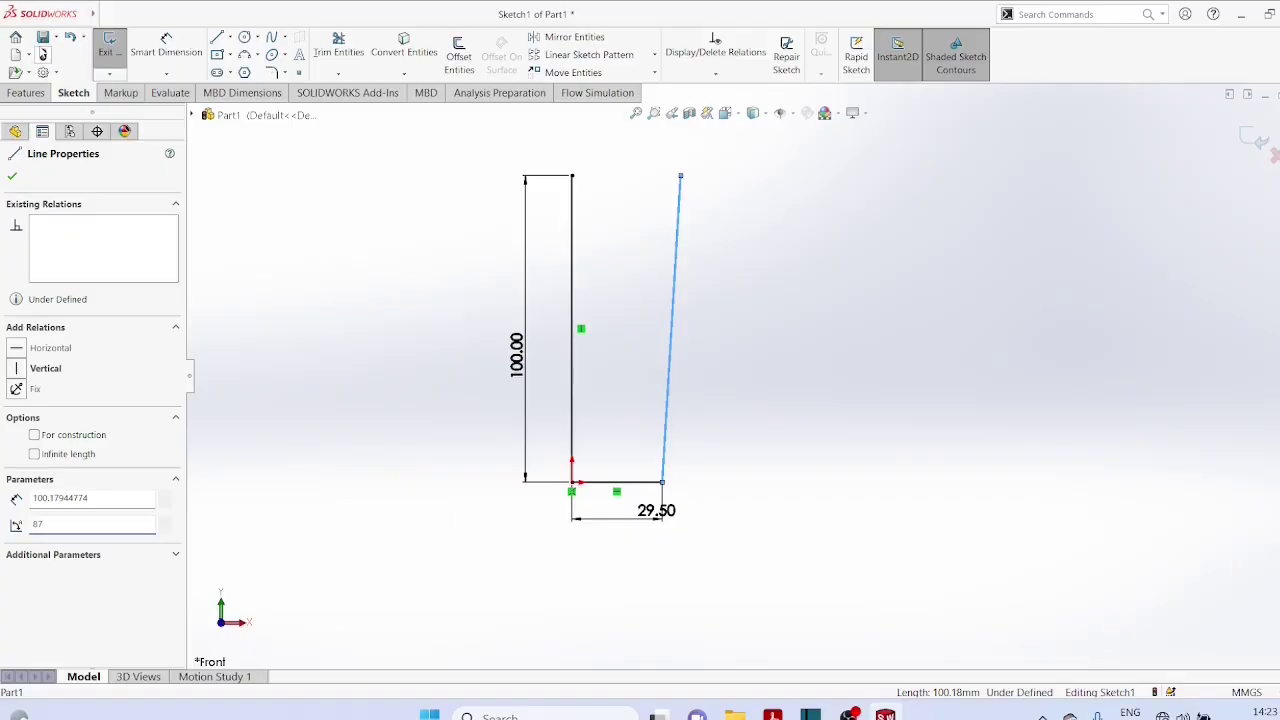
{"action": "left_click", "coordinate": [777, 234]}
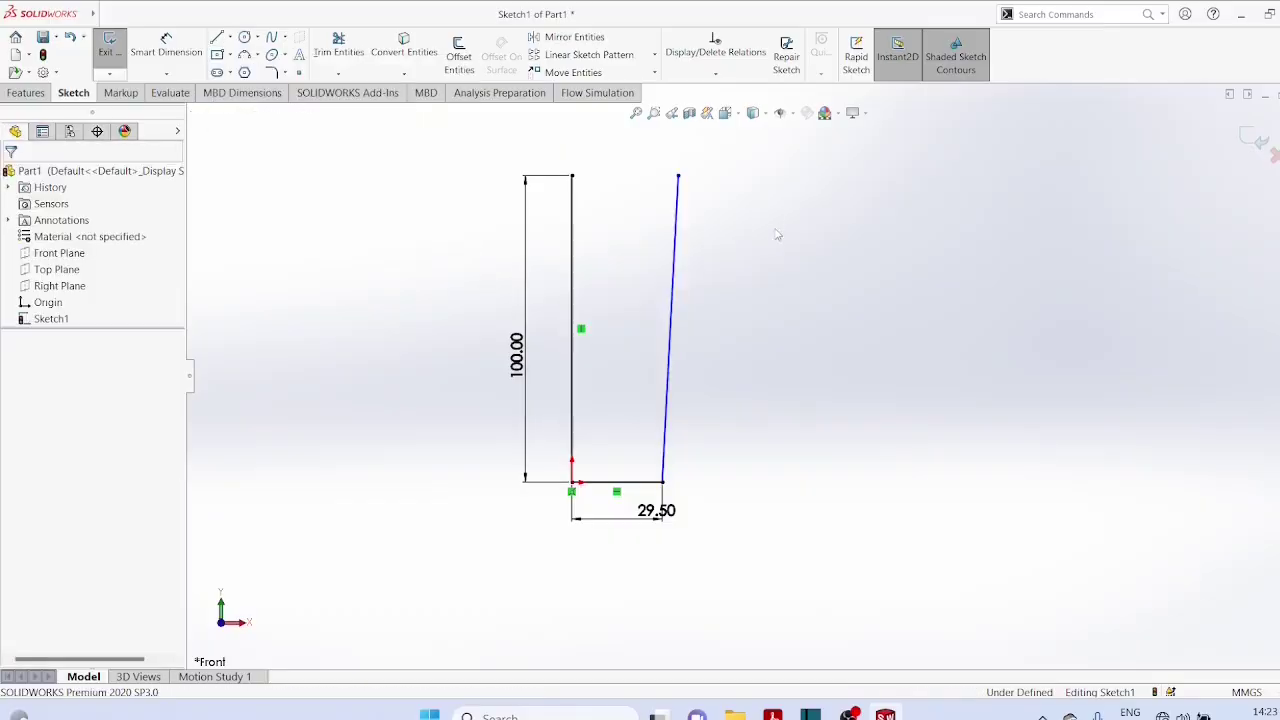
Draw the top edge to close the tapered profile.
{"action": "left_click", "coordinate": [230, 37]}
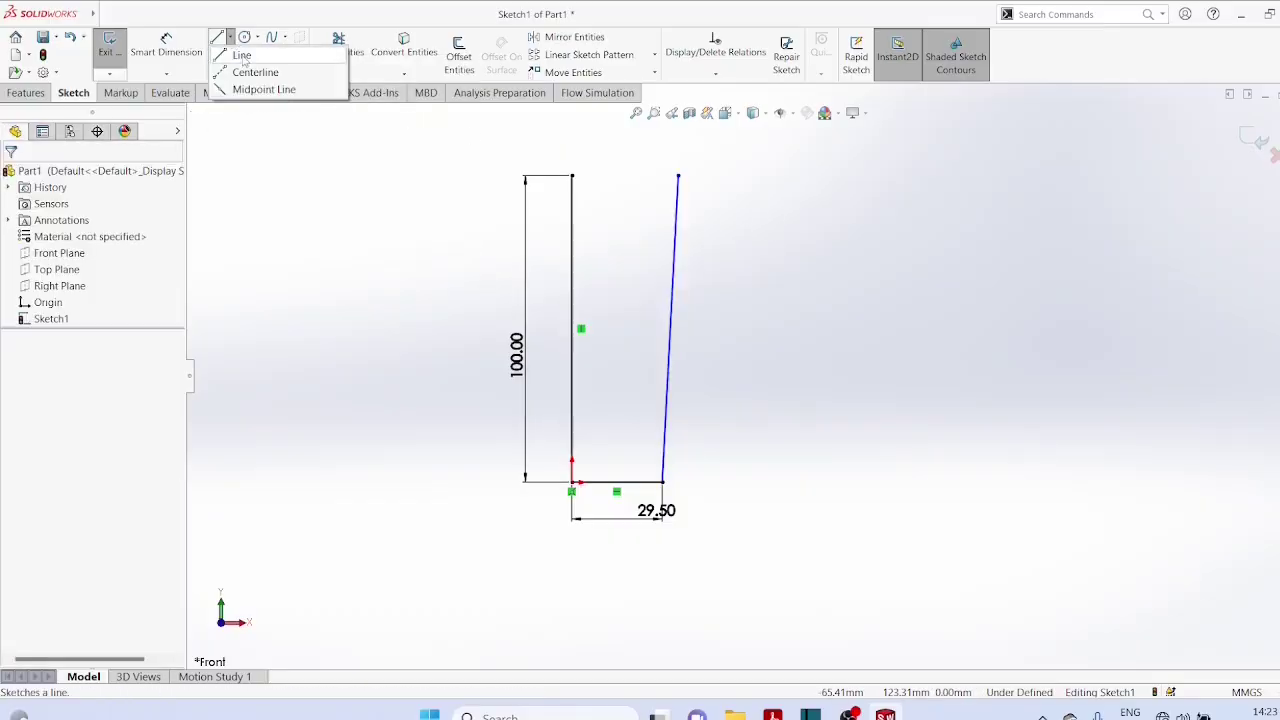
{"action": "left_click", "coordinate": [678, 177]}
{"action": "left_click", "coordinate": [572, 176]}
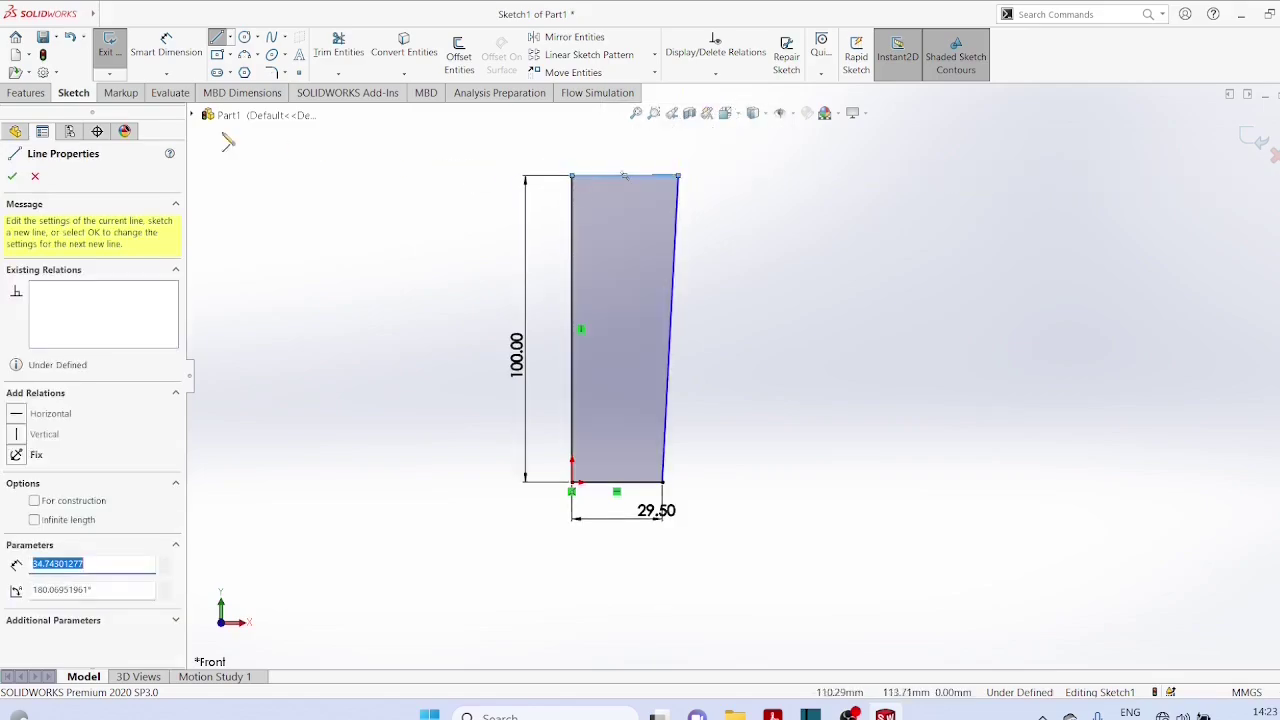
Extrude the tapered profile 8 mm as Boss-Extrude1.
{"action": "left_click", "coordinate": [26, 93]}
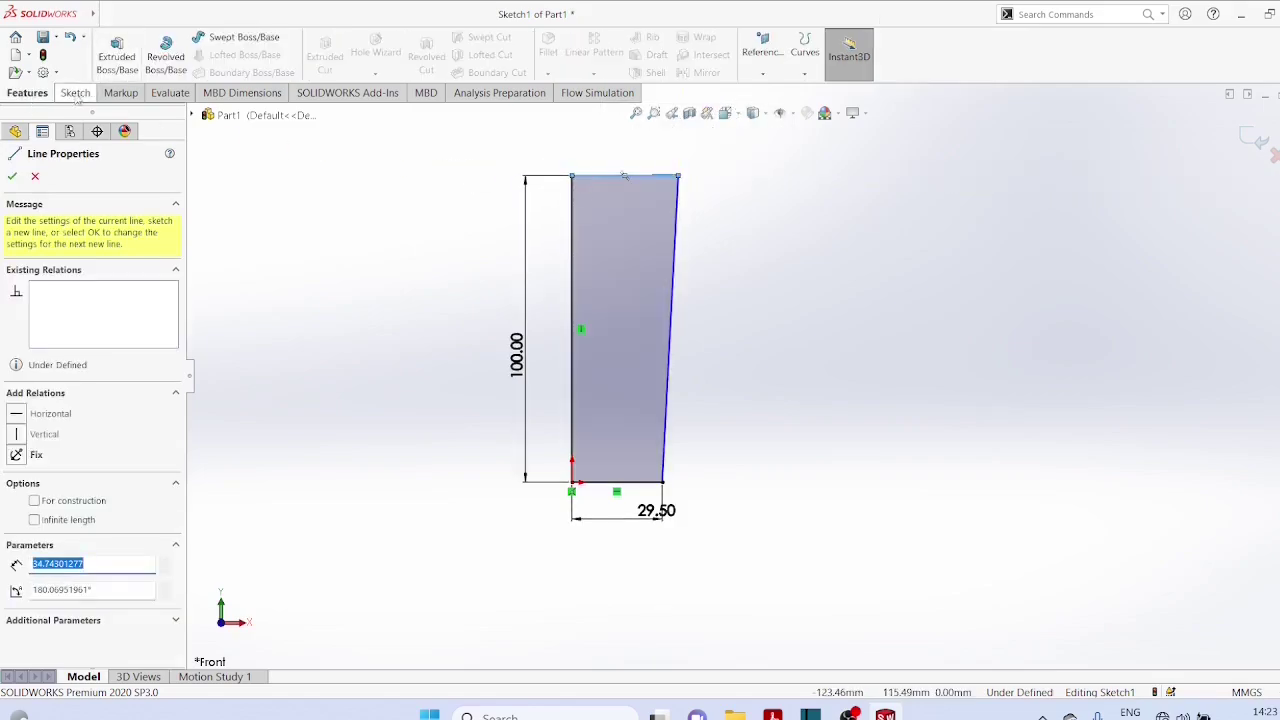
{"action": "left_click", "coordinate": [116, 60]}
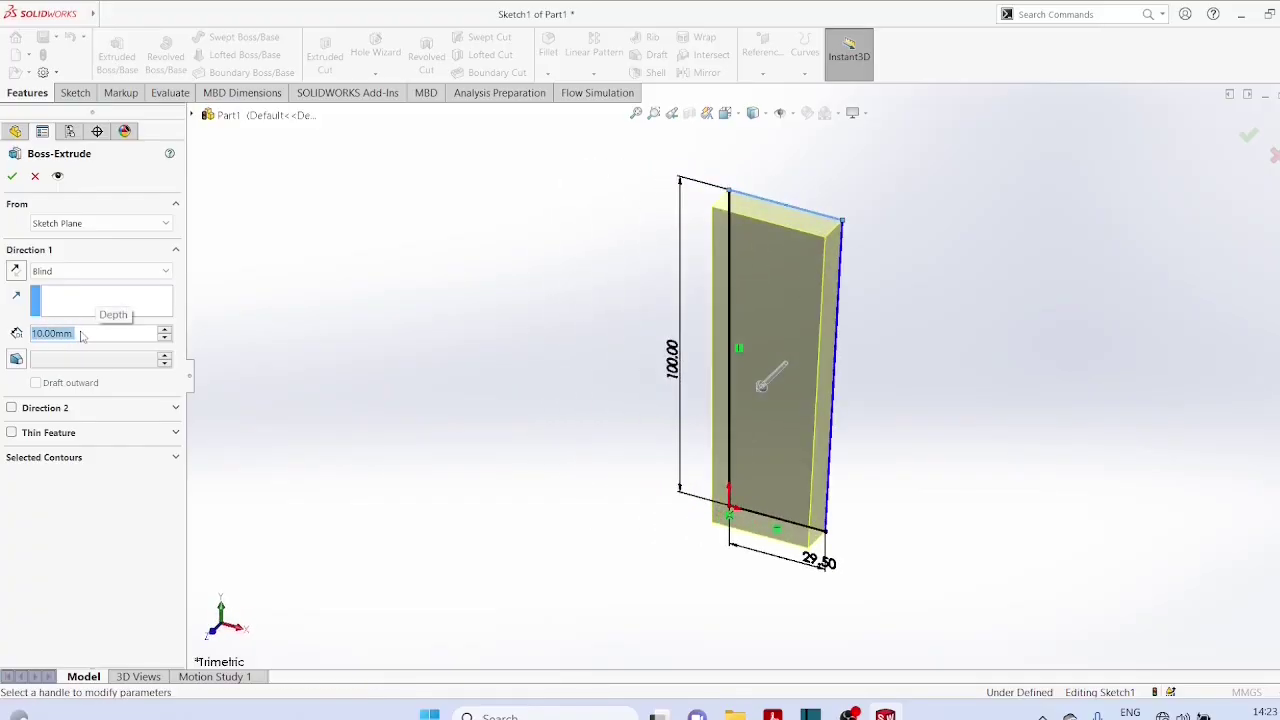
{"action": "type", "text": "8"}
{"action": "key", "text": "Return"}
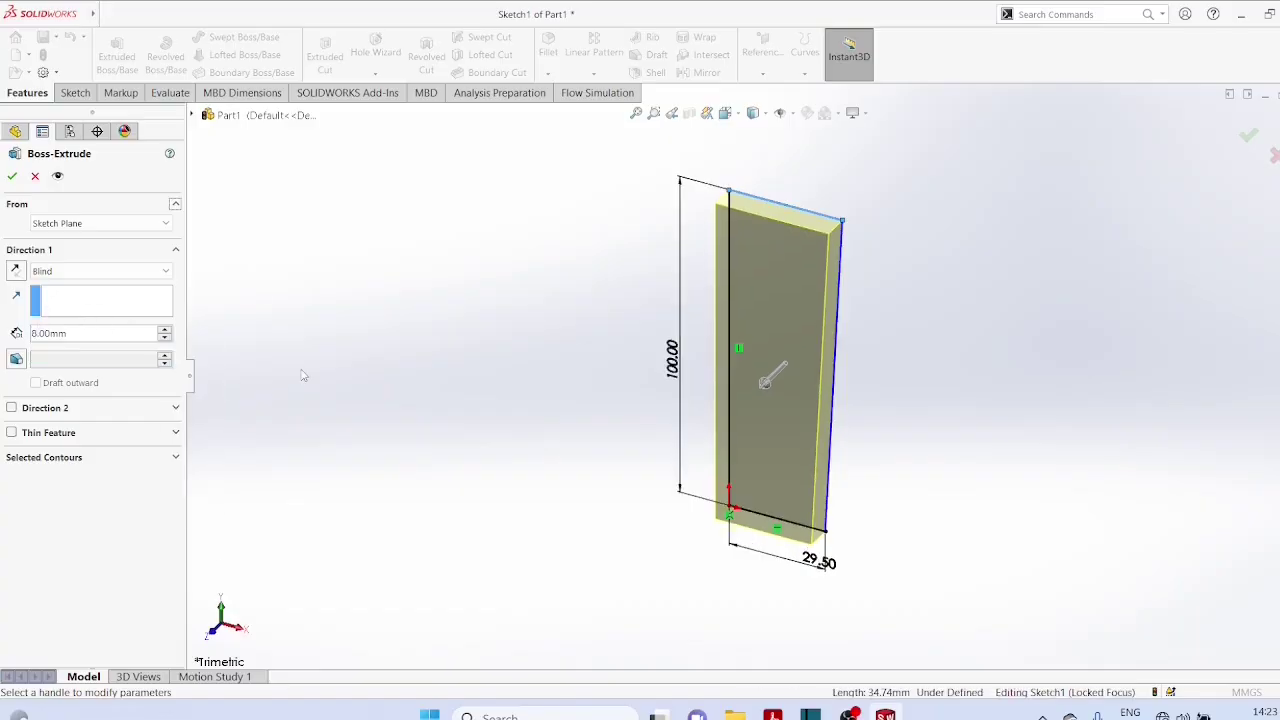
{"action": "left_click", "coordinate": [12, 176]}
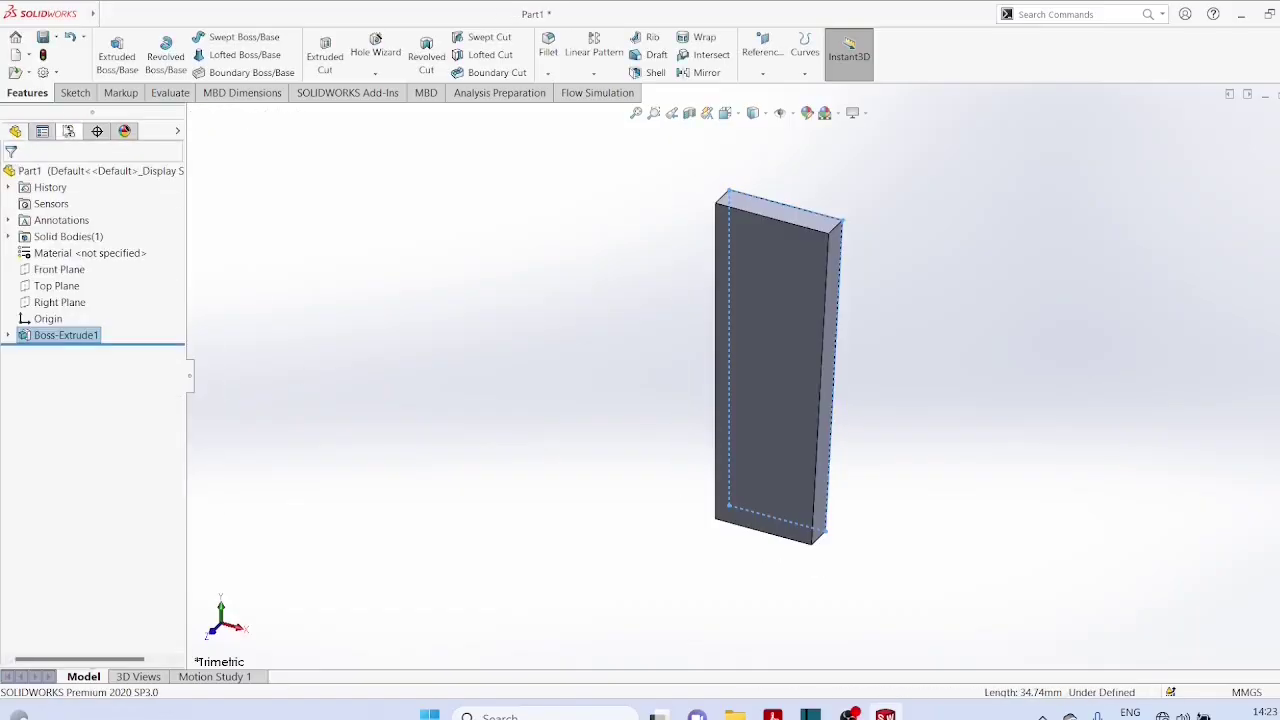
Turn the view to face the solid's front face squarely.
{"action": "right_click", "coordinate": [765, 245]}
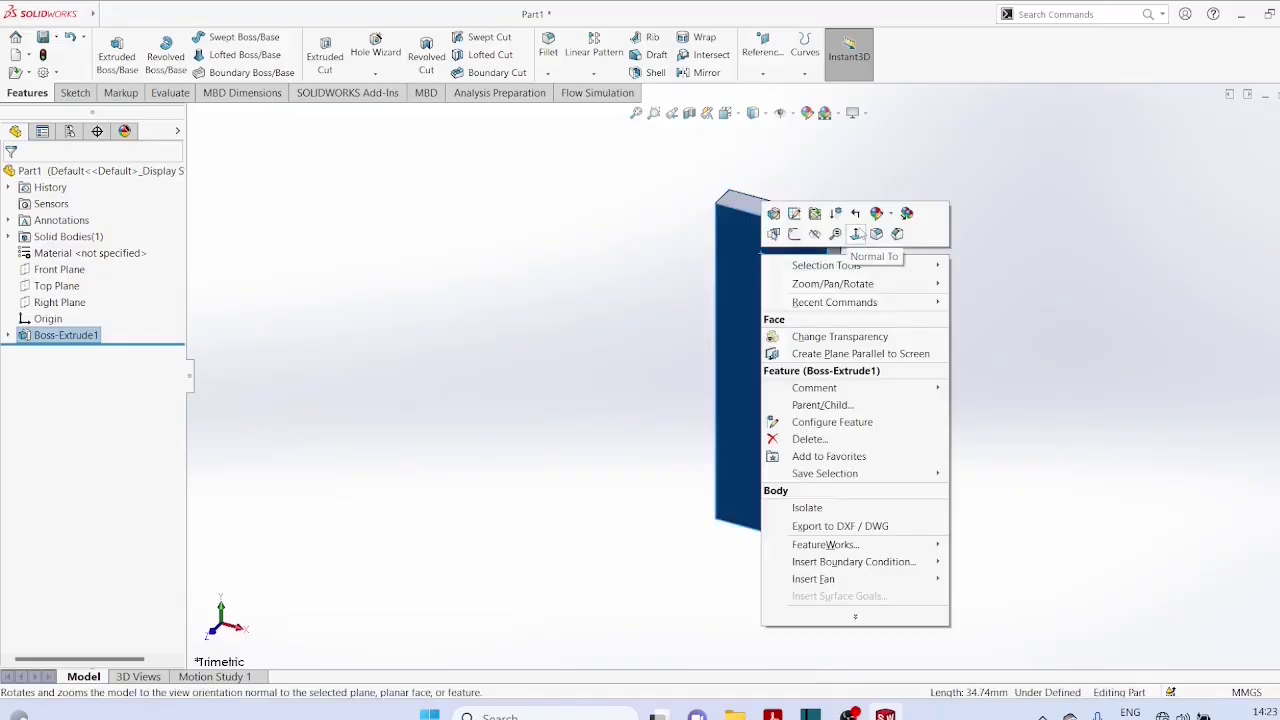
{"action": "left_click", "coordinate": [856, 235]}
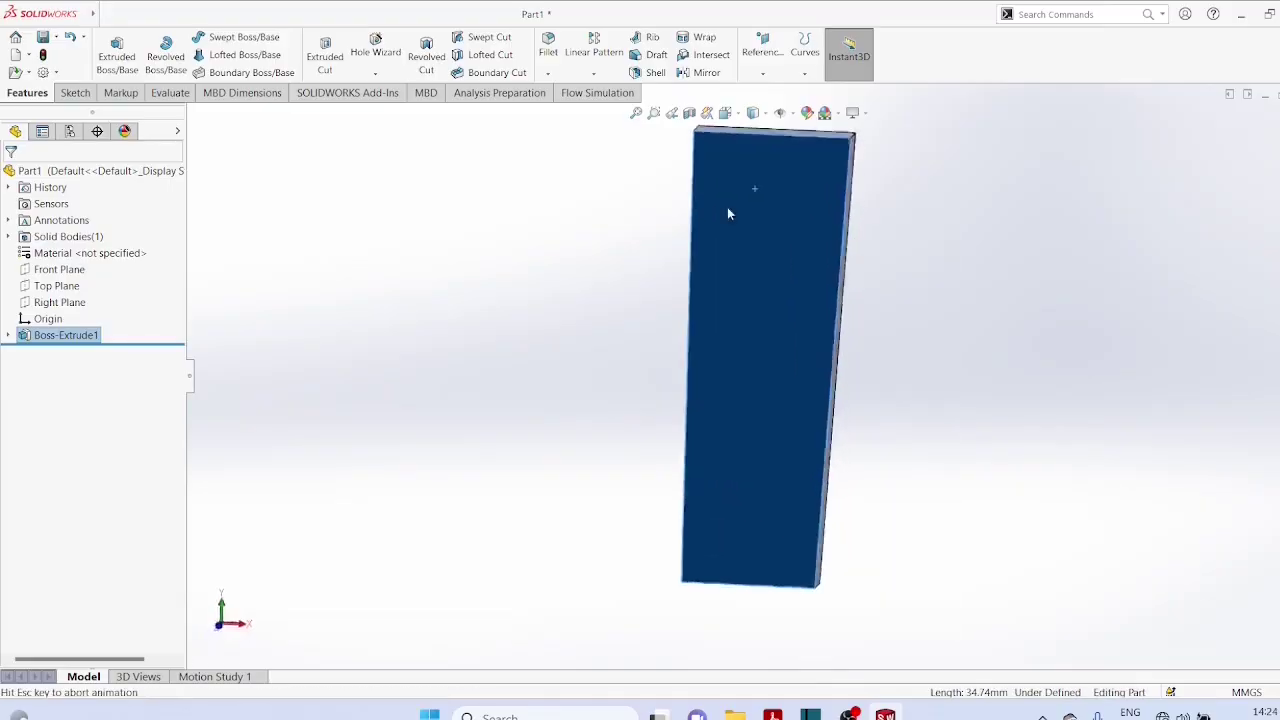
{"action": "scroll", "coordinate": [722, 259], "scroll_direction": "down", "scroll_amount": 1}
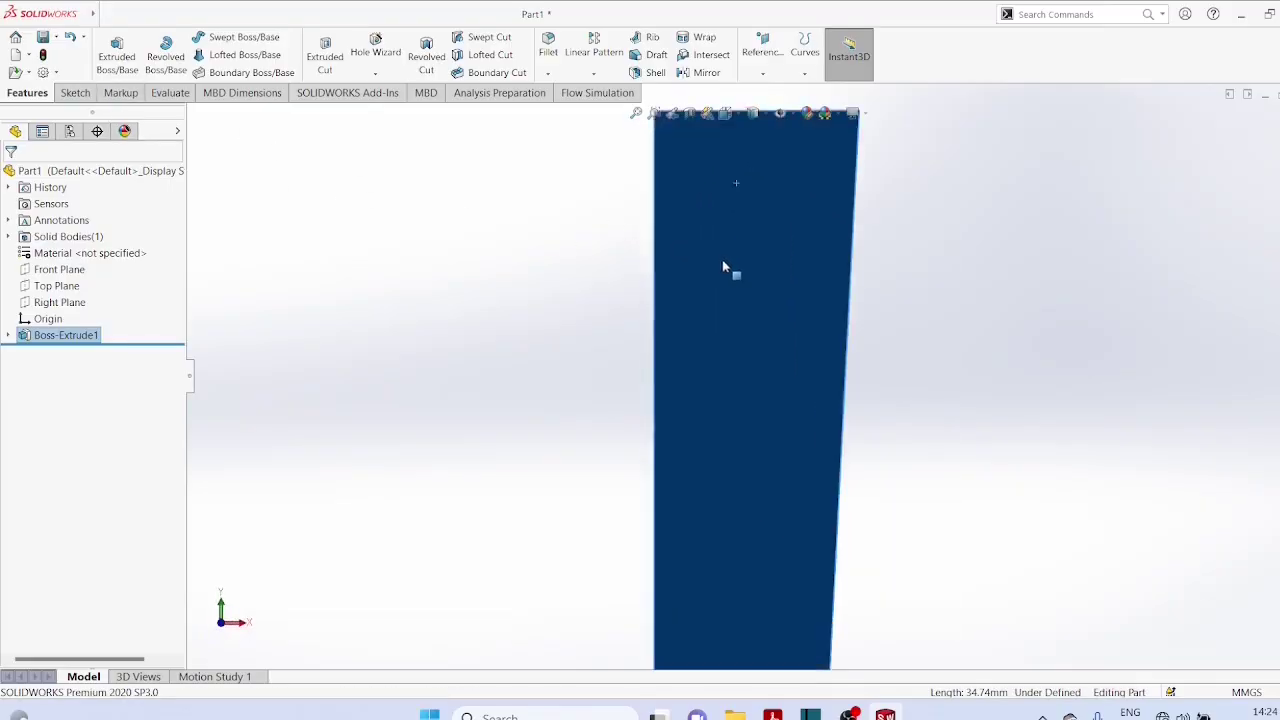
{"action": "scroll", "coordinate": [724, 261], "scroll_direction": "up", "scroll_amount": 1}
{"action": "left_click", "coordinate": [92, 93]}
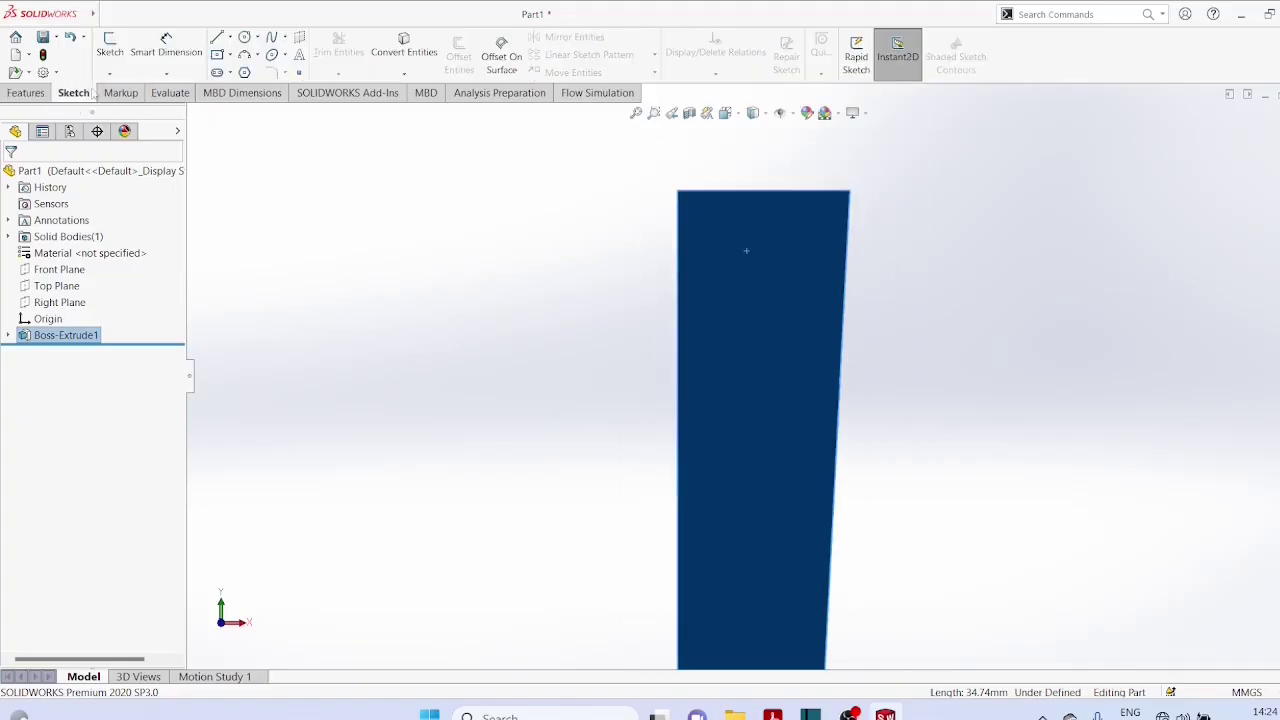
On the front face, sketch a 3-point arc of radius 24 across the top edge.
{"action": "left_click", "coordinate": [257, 55]}
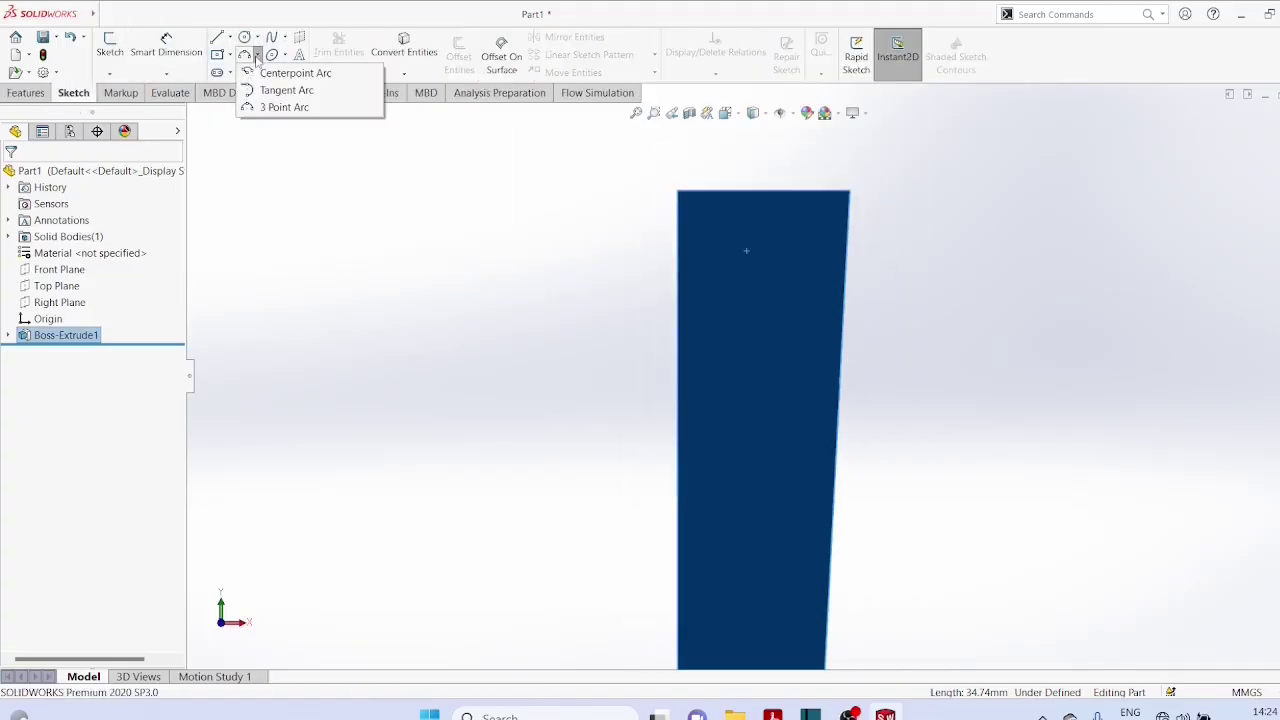
{"action": "left_click", "coordinate": [268, 107]}
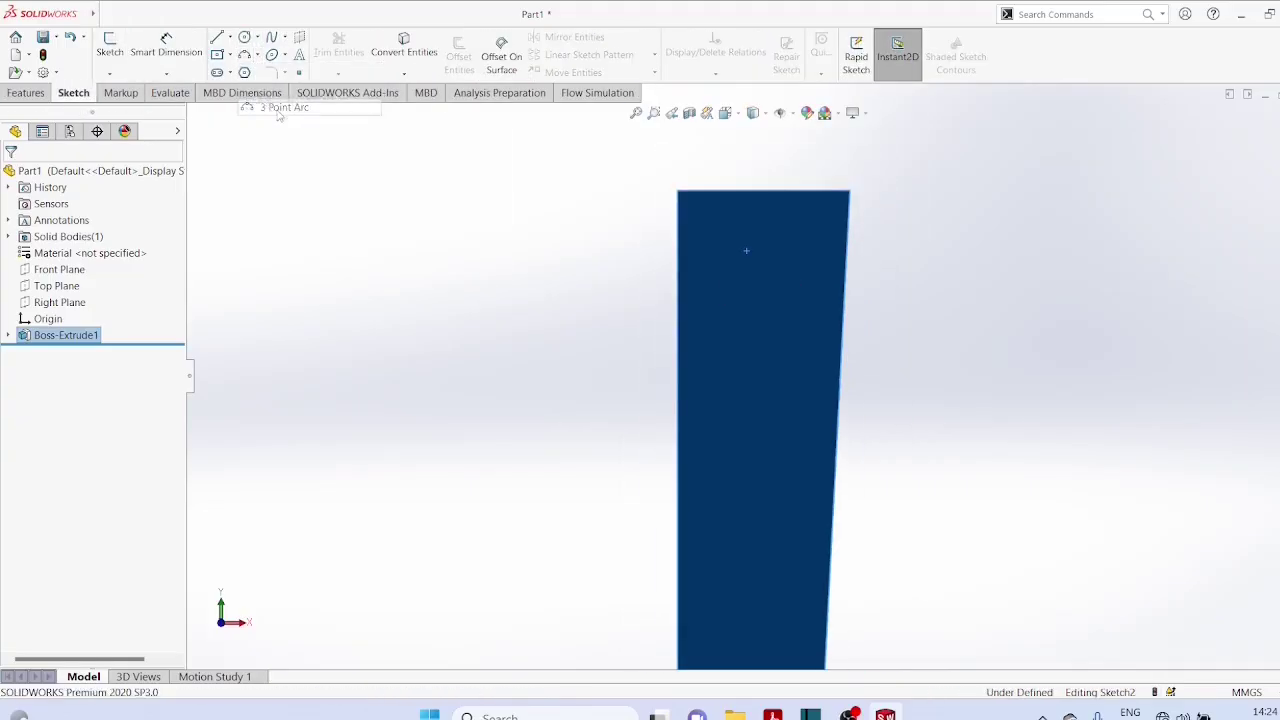
{"action": "left_click", "coordinate": [678, 194]}
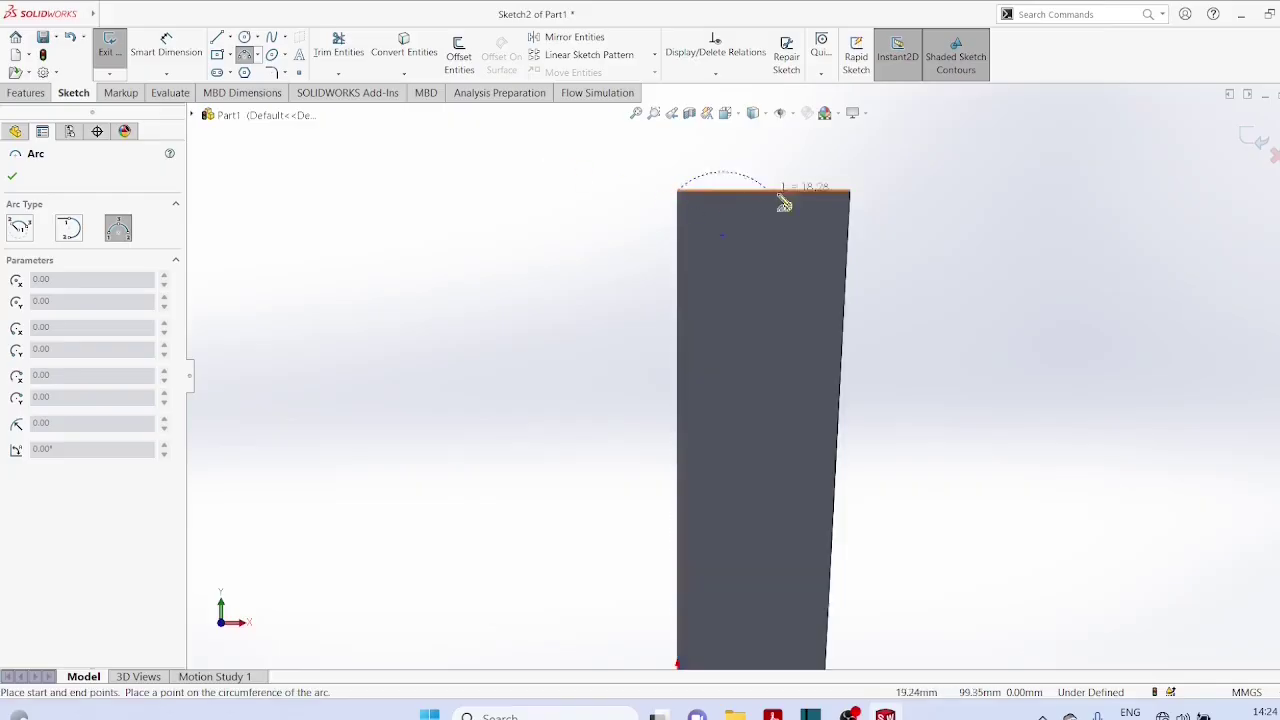
{"action": "left_click", "coordinate": [850, 193]}
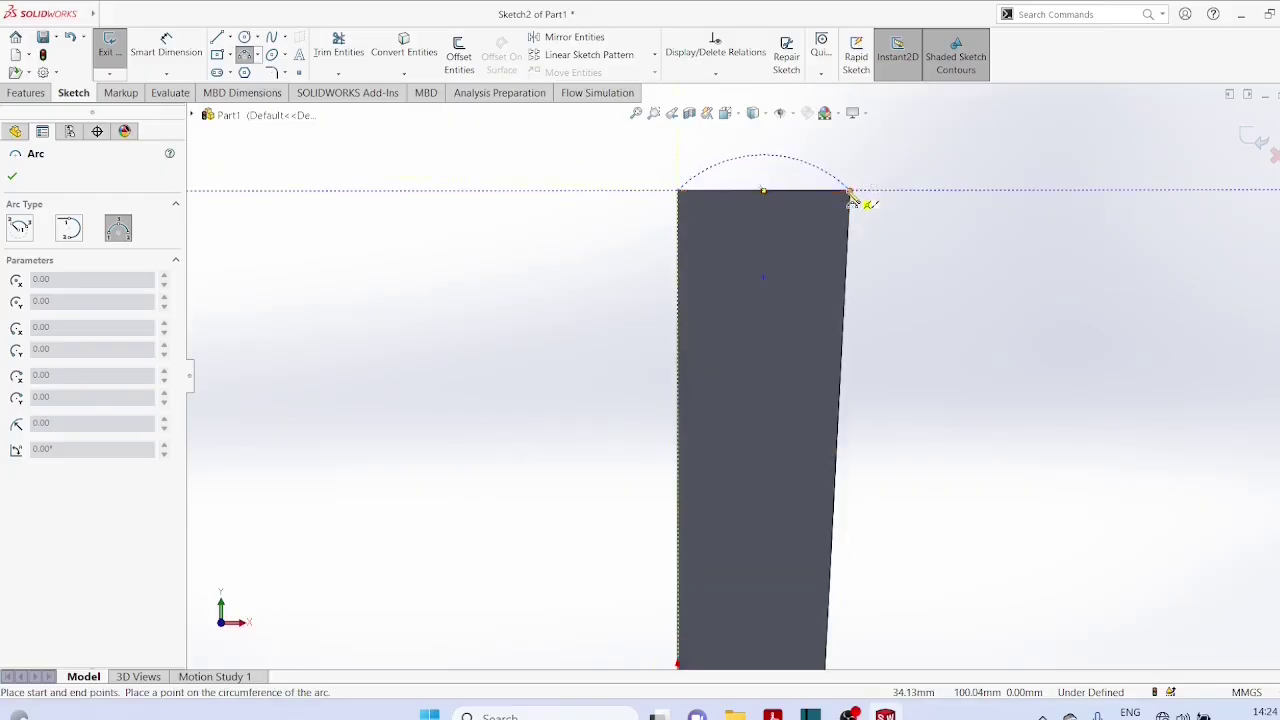
{"action": "left_click", "coordinate": [809, 177]}
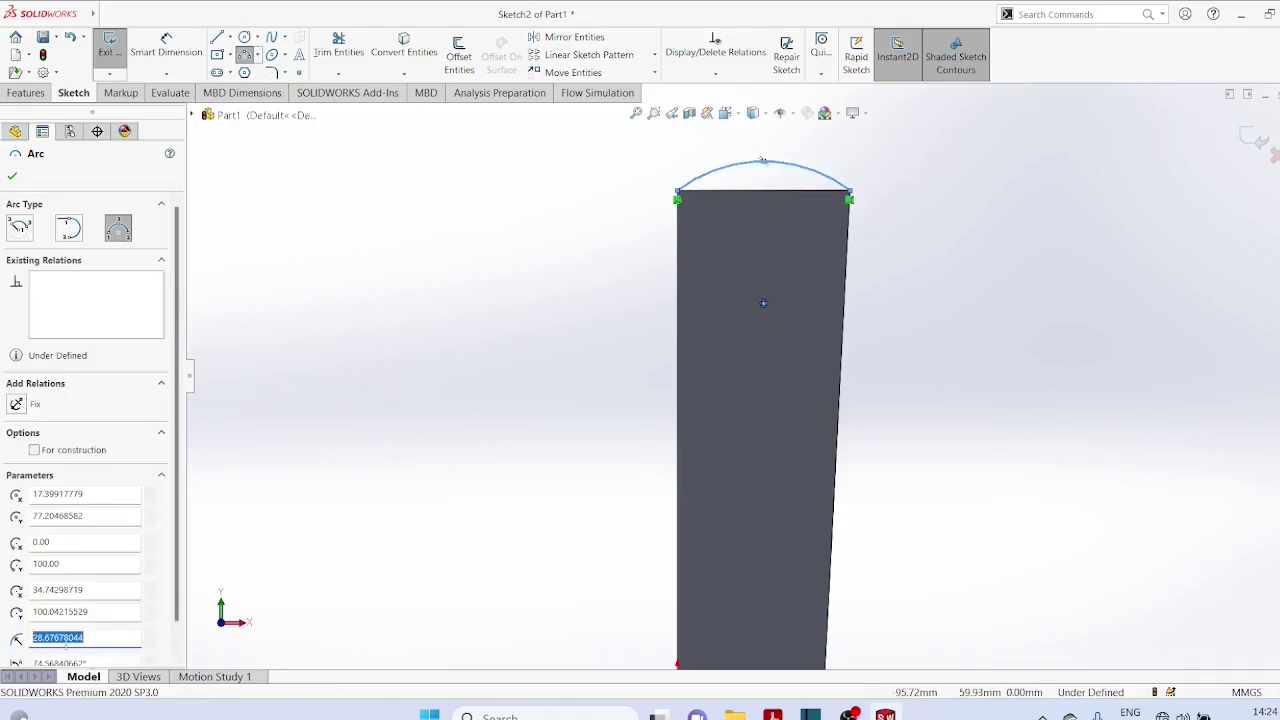
{"action": "left_click_drag", "start_coordinate": [91, 640], "coordinate": [31, 640]}
{"action": "type", "text": "24"}
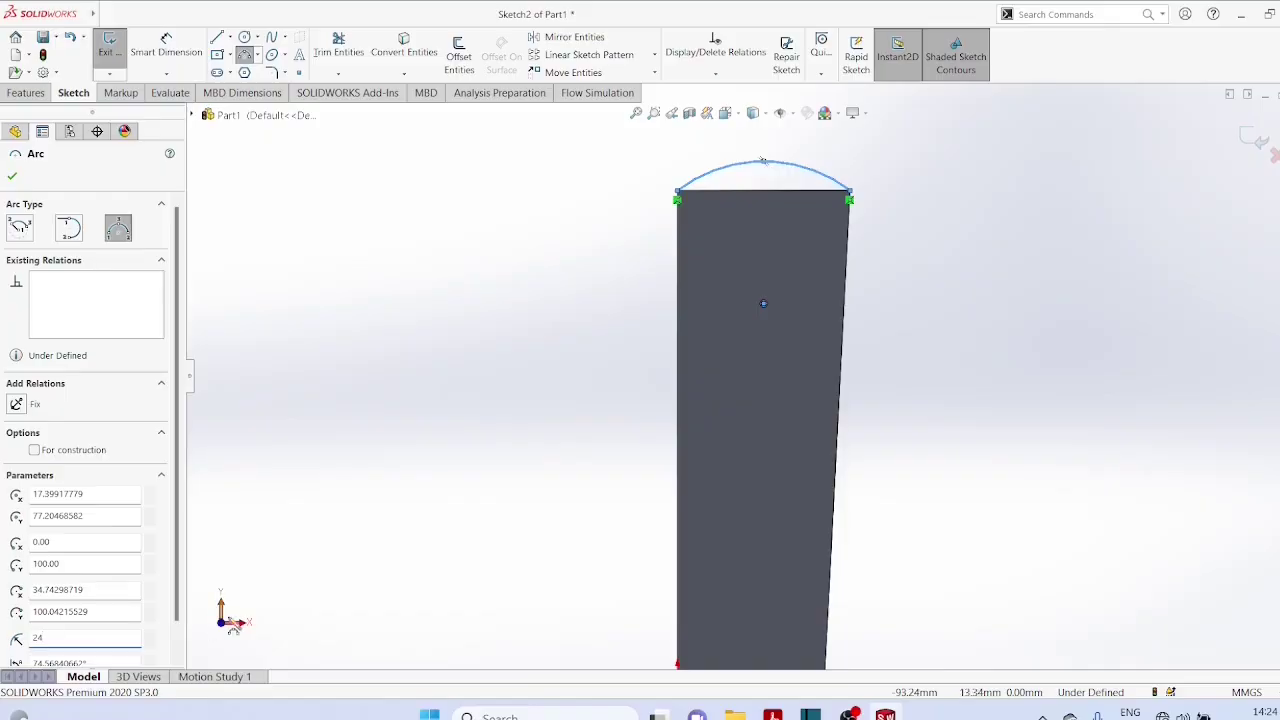
{"action": "key", "text": "Return"}
Cancel the stray arc and close the arc with a line between its endpoints.
{"action": "left_click", "coordinate": [307, 518]}
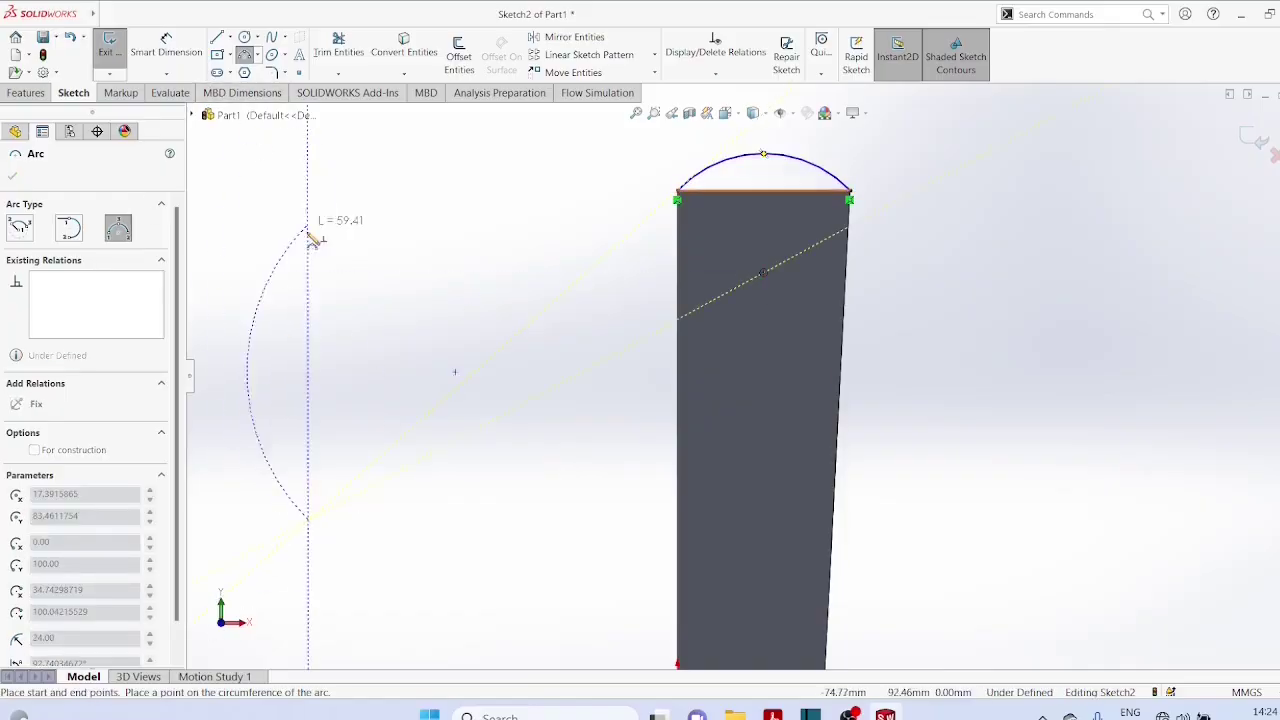
{"action": "key", "text": "Escape"}
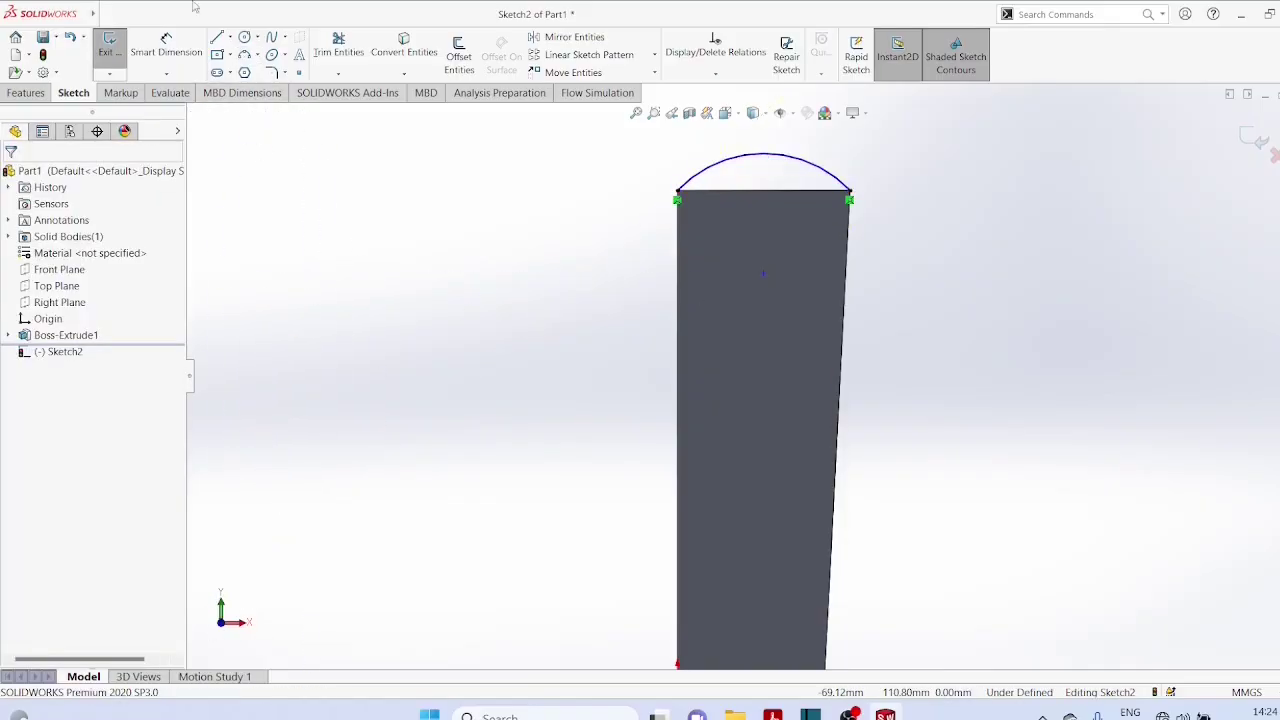
{"action": "left_click", "coordinate": [230, 38]}
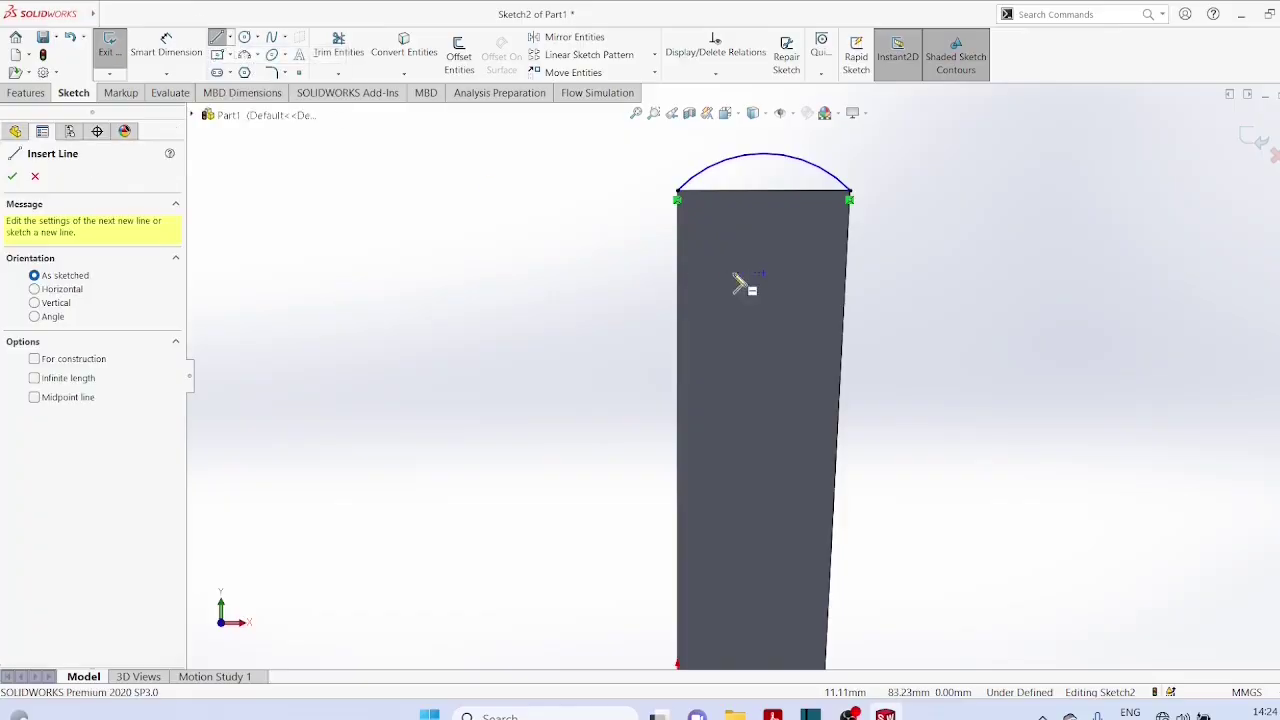
{"action": "left_click_drag", "start_coordinate": [679, 192], "coordinate": [849, 191]}
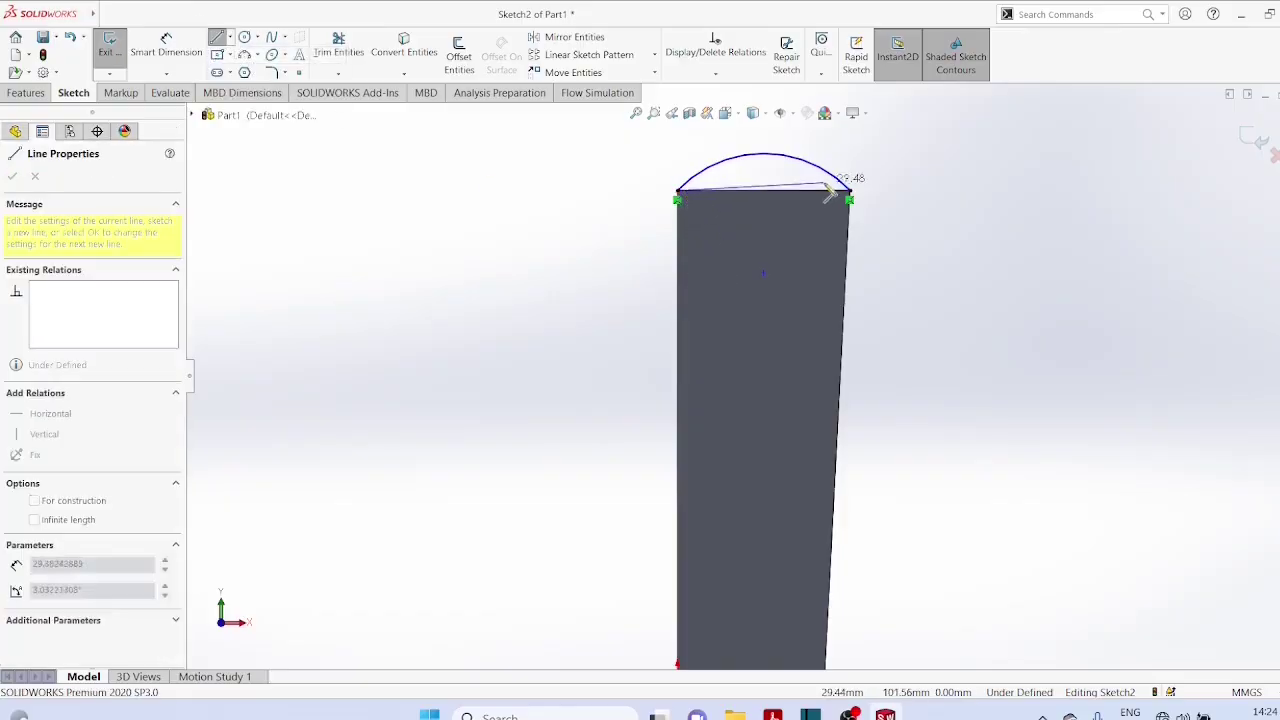
Extrude the arc region in the reversed direction as Boss-Extrude2 for a domed top.
{"action": "left_click", "coordinate": [26, 92]}
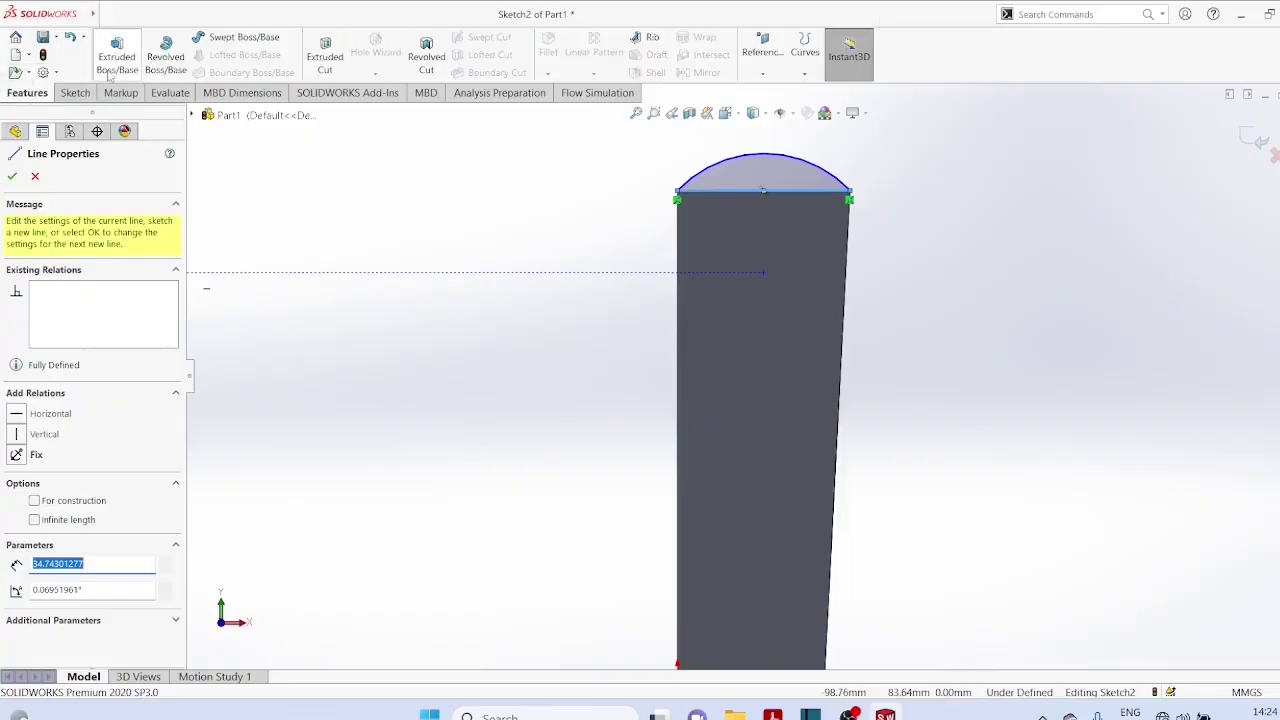
{"action": "left_click", "coordinate": [116, 52]}
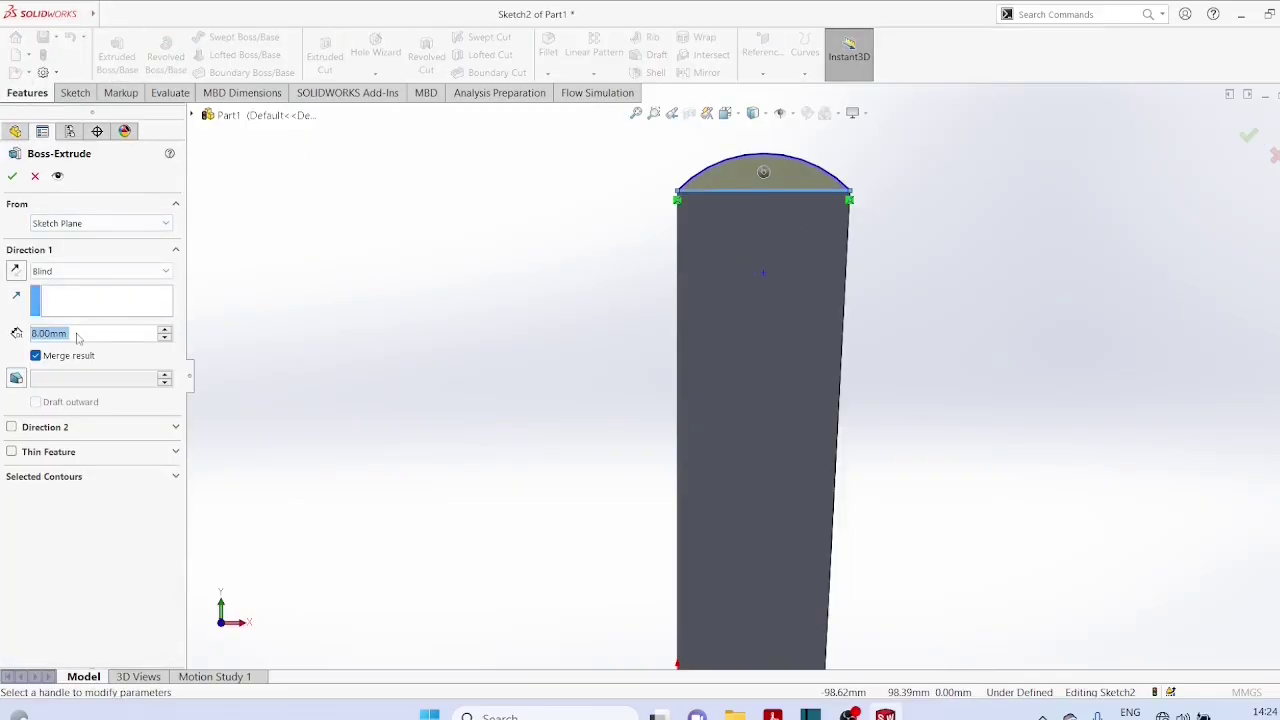
{"action": "middle_click_drag", "start_coordinate": [1123, 274], "coordinate": [1134, 313]}
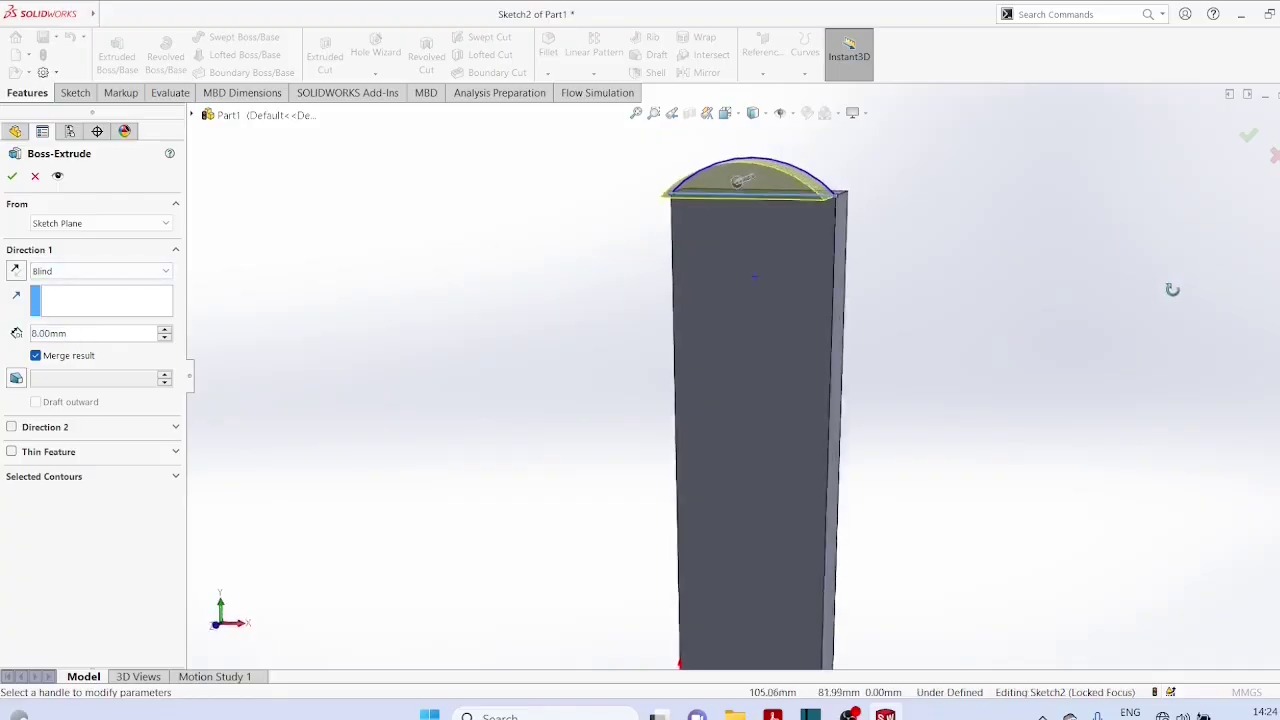
{"action": "left_click", "coordinate": [16, 270]}
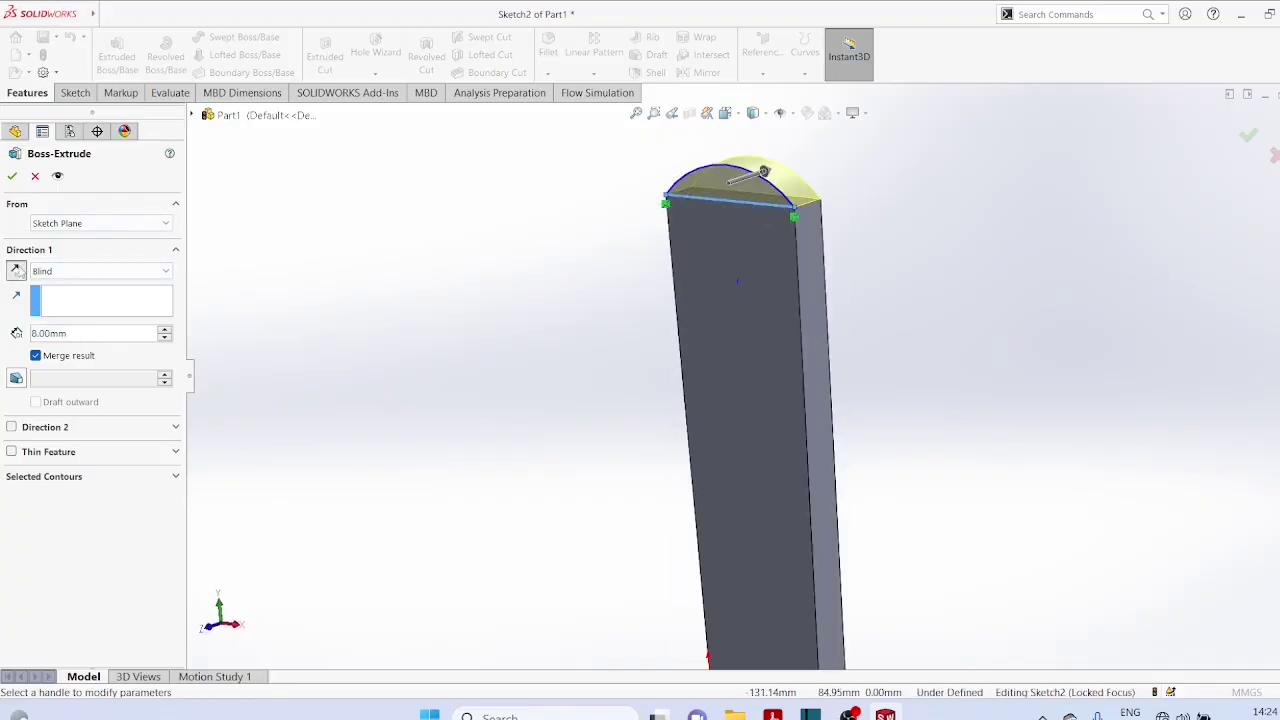
{"action": "left_click", "coordinate": [1249, 136]}
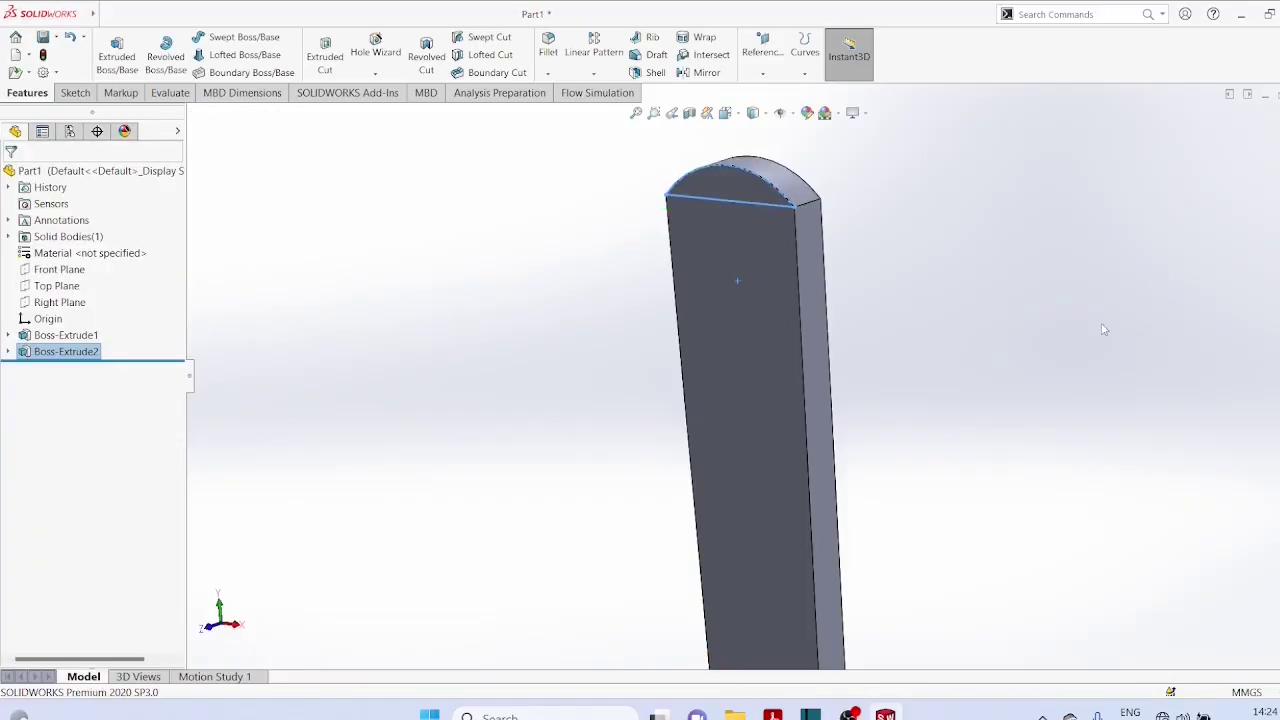
{"action": "right_click", "coordinate": [766, 417]}
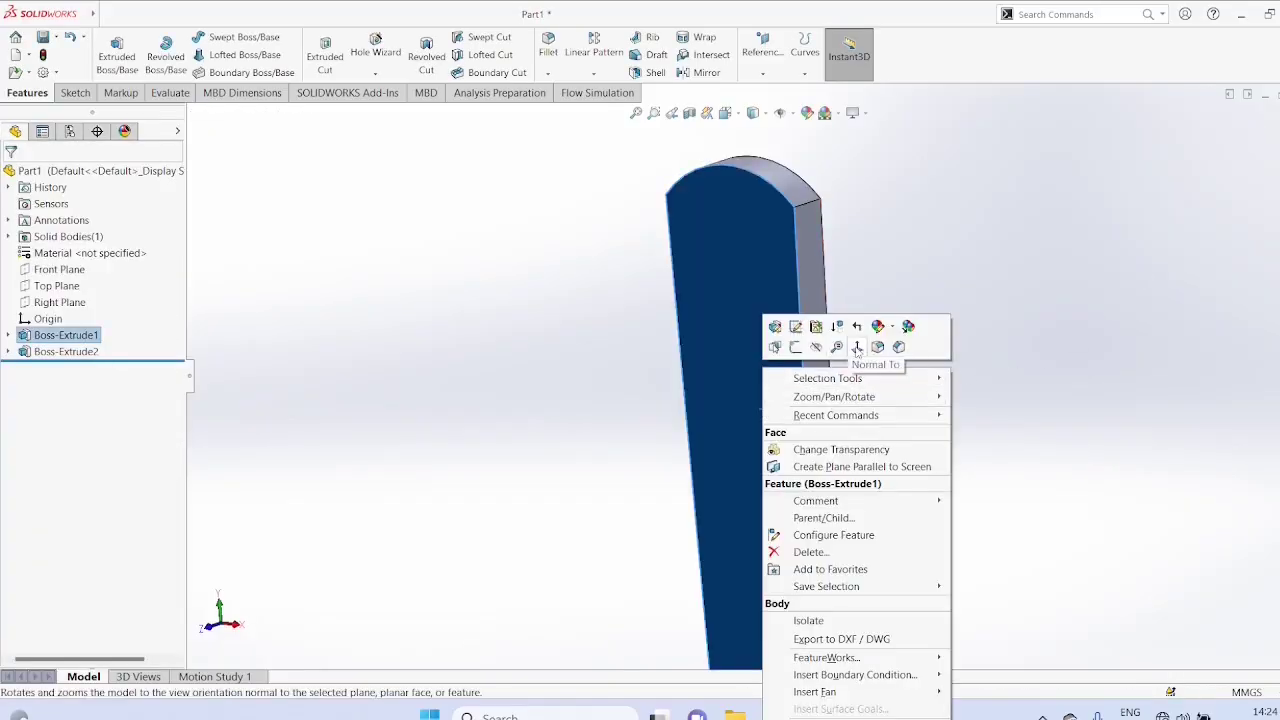
View the front face squarely and zoom in on the cotter.
{"action": "left_click", "coordinate": [857, 347]}
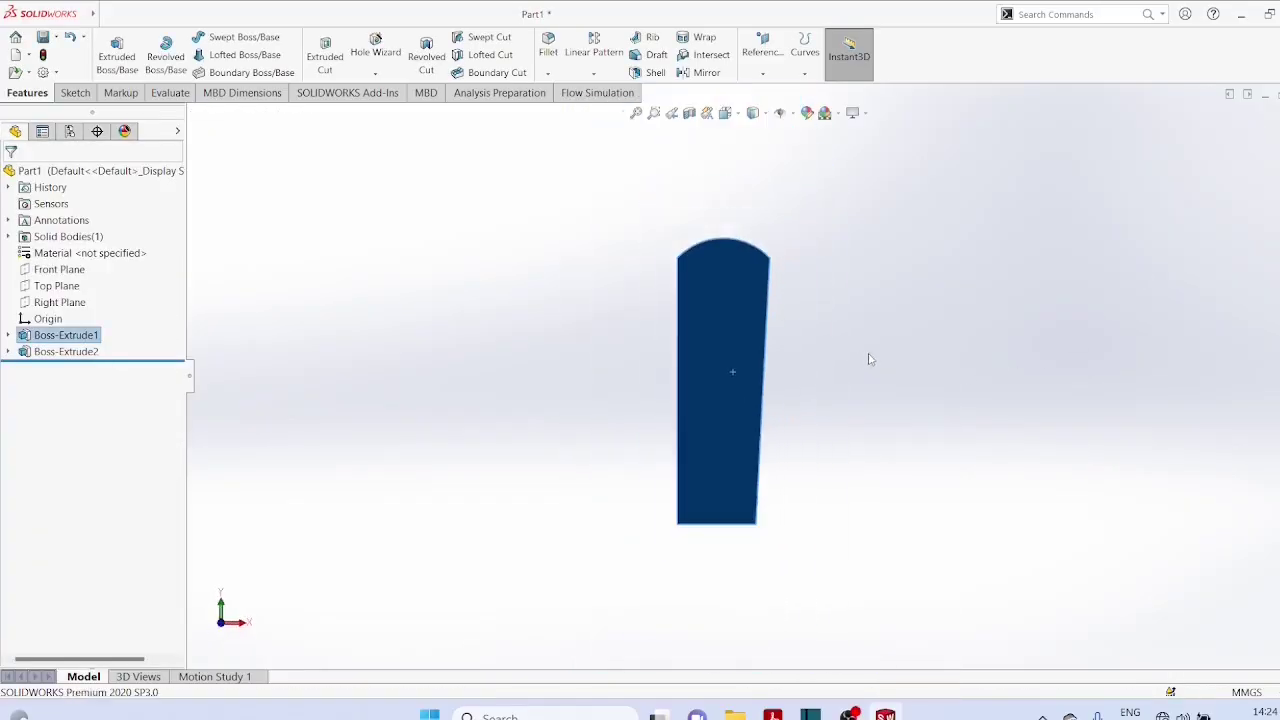
{"action": "scroll", "coordinate": [869, 359], "scroll_direction": "down", "scroll_amount": 2}
{"action": "scroll", "coordinate": [869, 359], "scroll_direction": "down", "scroll_amount": 2}
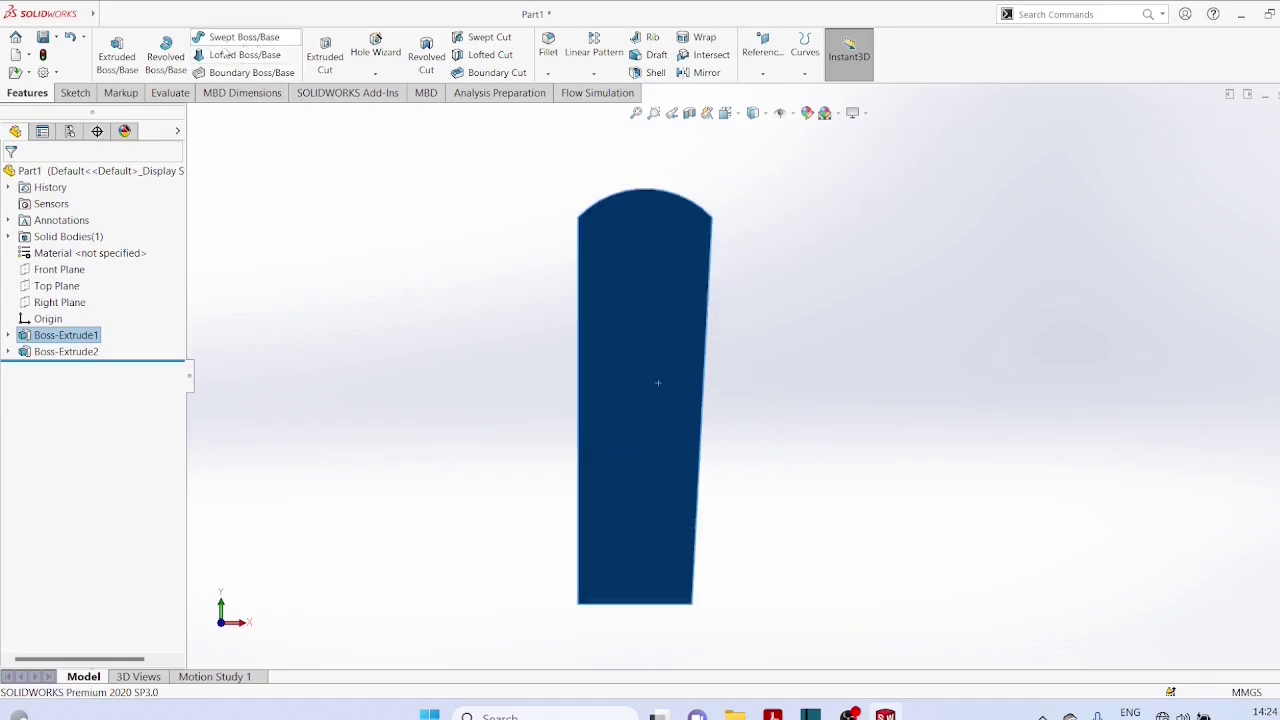
{"action": "left_click", "coordinate": [80, 92]}
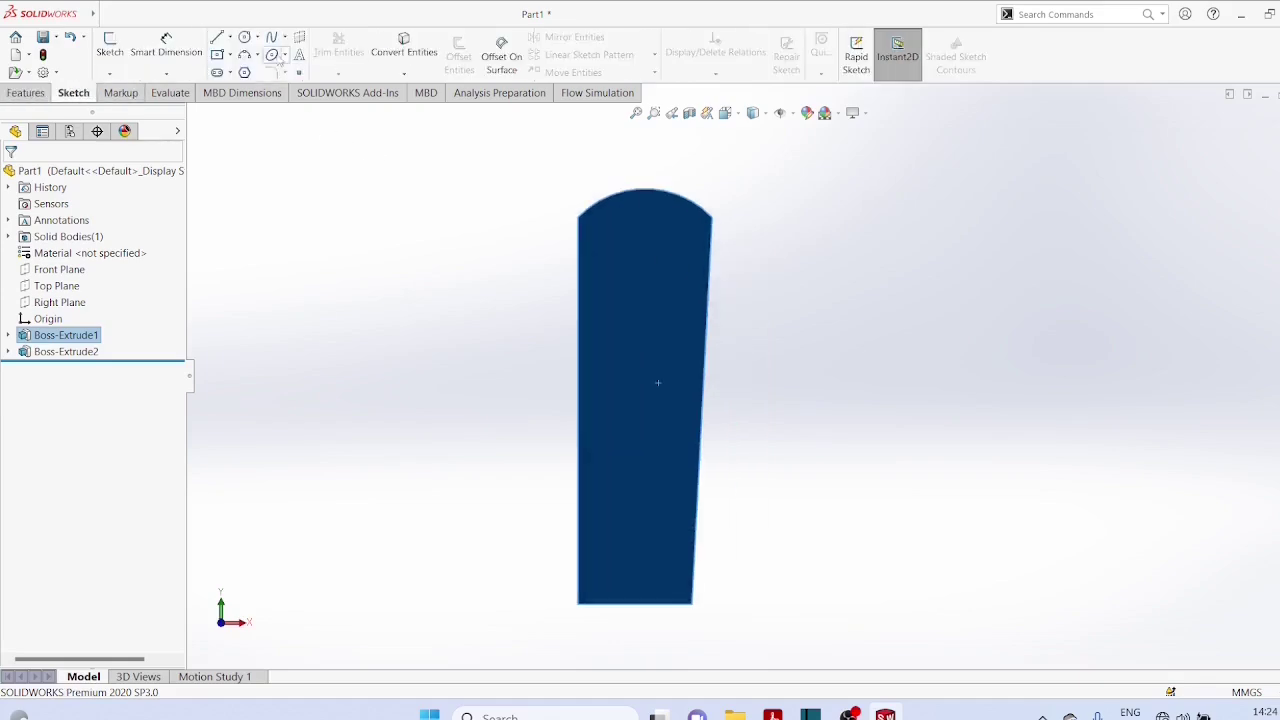
{"action": "left_click", "coordinate": [257, 55]}
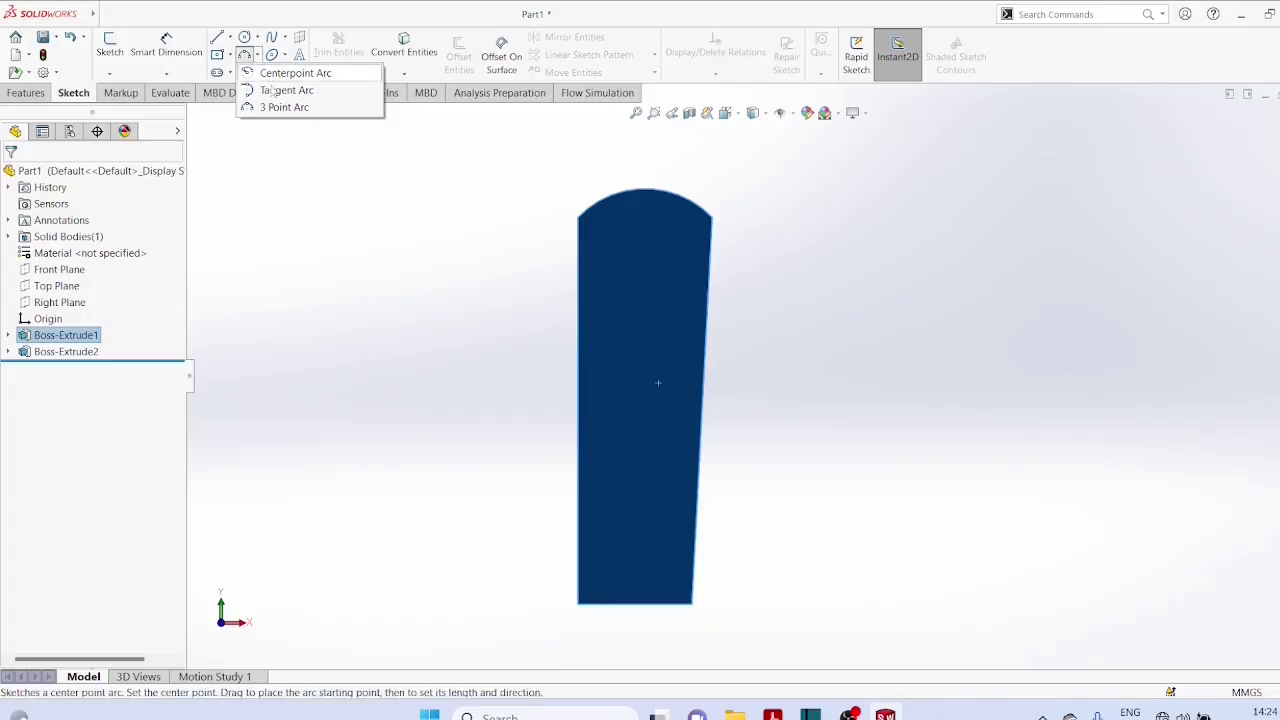
Sketch a 24° three-point arc bulging below the bottom edge's corners.
{"action": "left_click", "coordinate": [278, 107]}
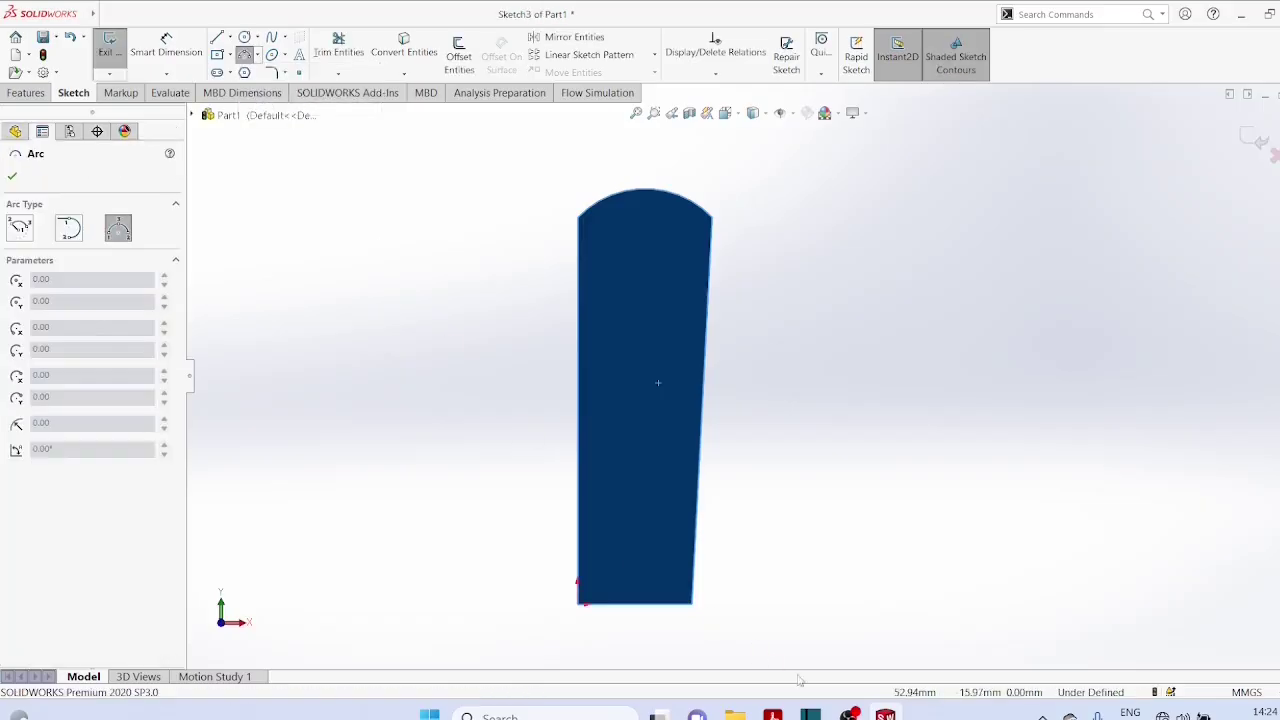
{"action": "left_click", "coordinate": [691, 604]}
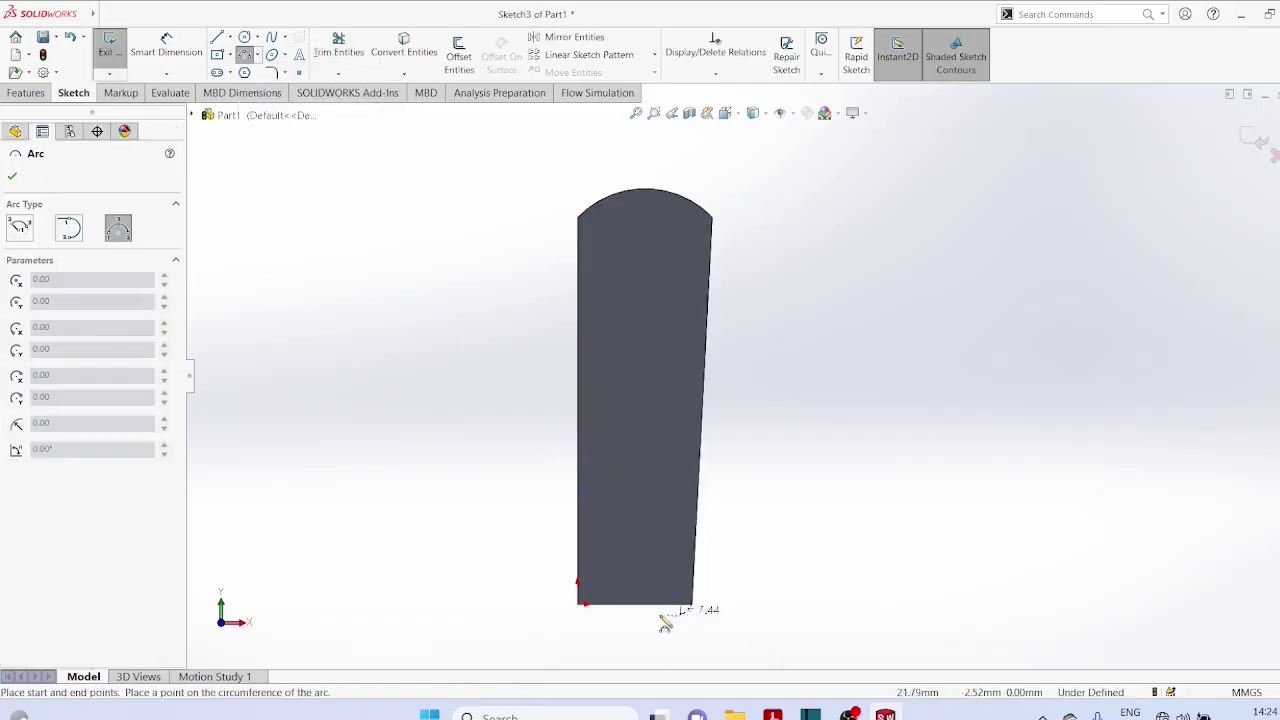
{"action": "left_click", "coordinate": [579, 605]}
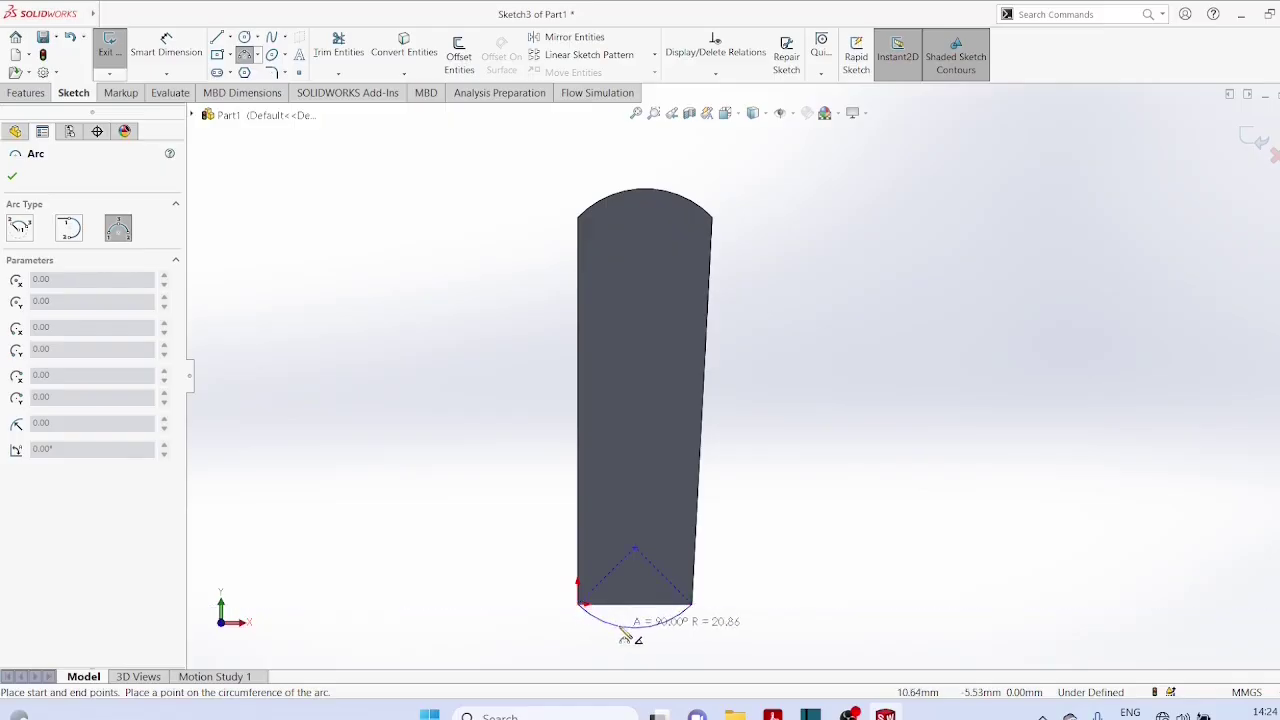
{"action": "left_click", "coordinate": [633, 627]}
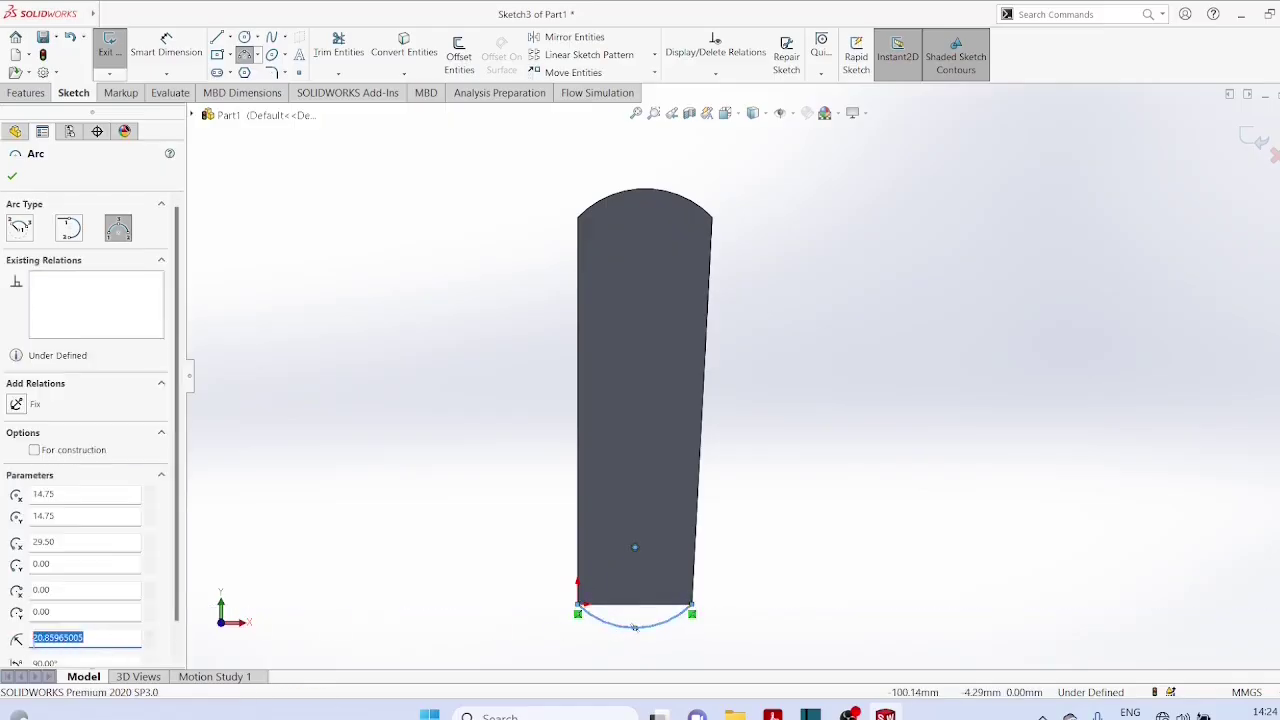
{"action": "type", "text": "24"}
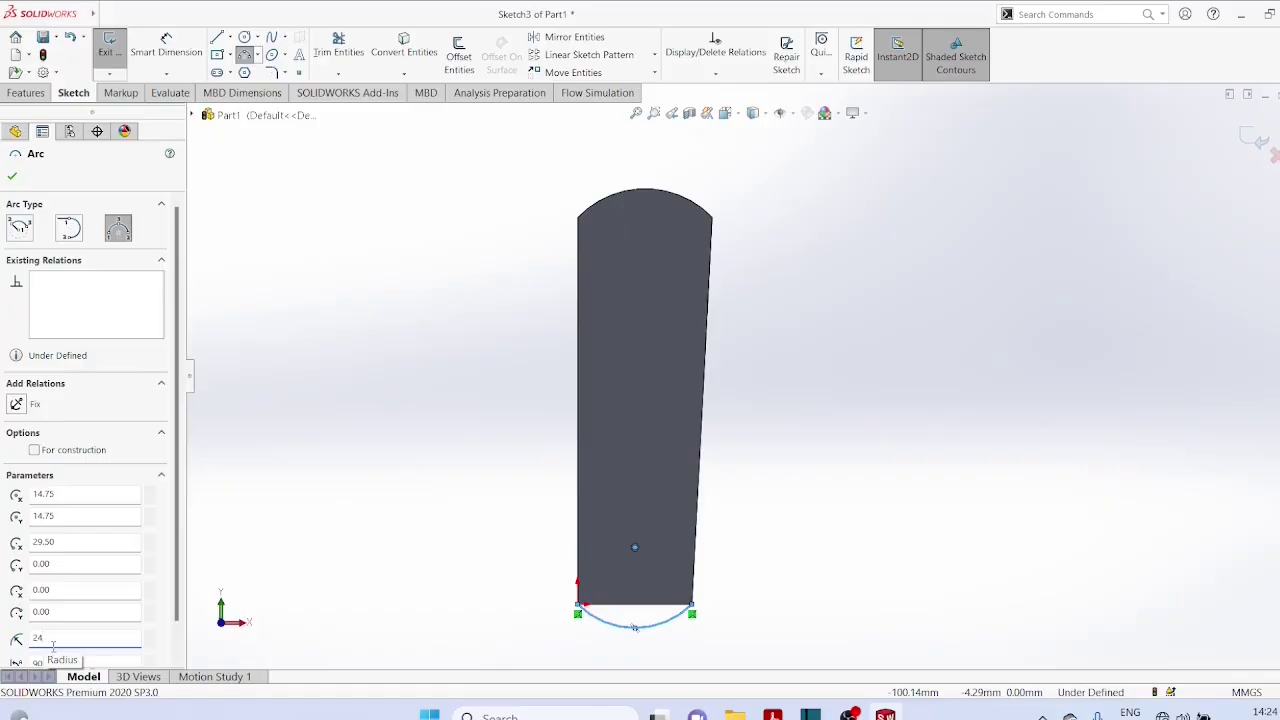
{"action": "key", "text": "Return"}
Cancel the stray arc and draw a line joining the bottom corners.
{"action": "left_click", "coordinate": [322, 536]}
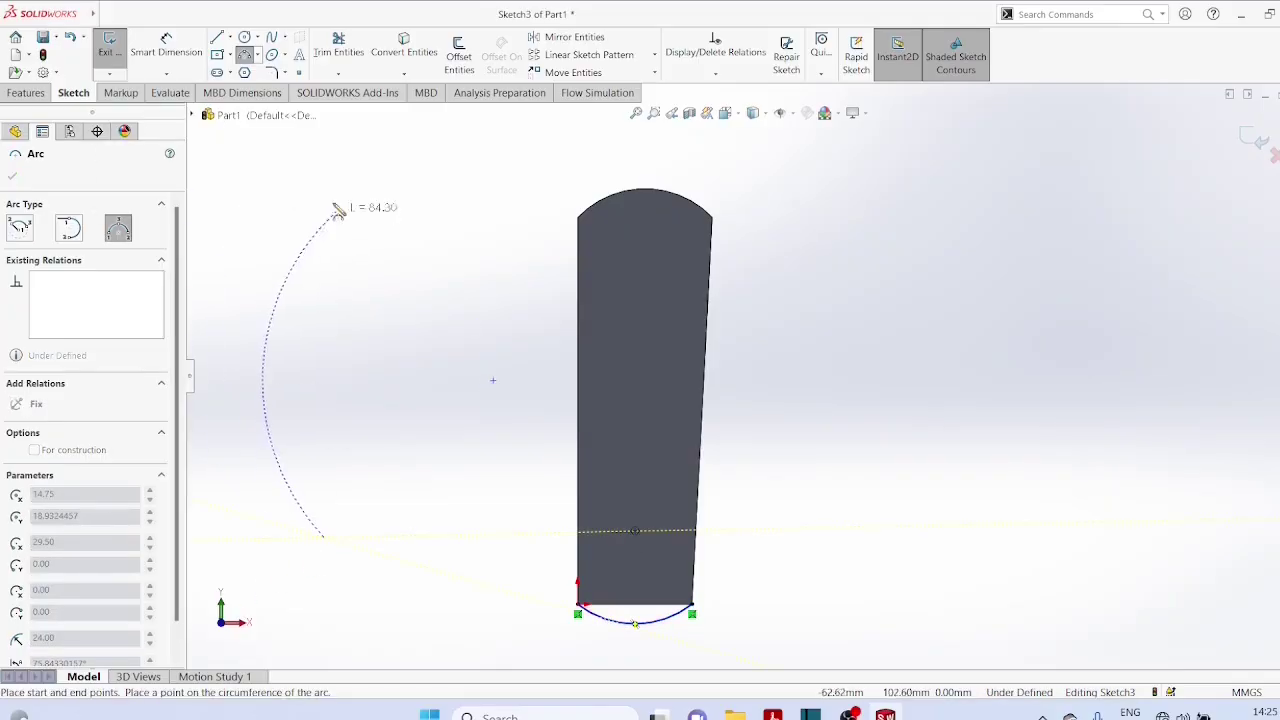
{"action": "key", "text": "Escape"}
{"action": "key", "text": "Escape"}
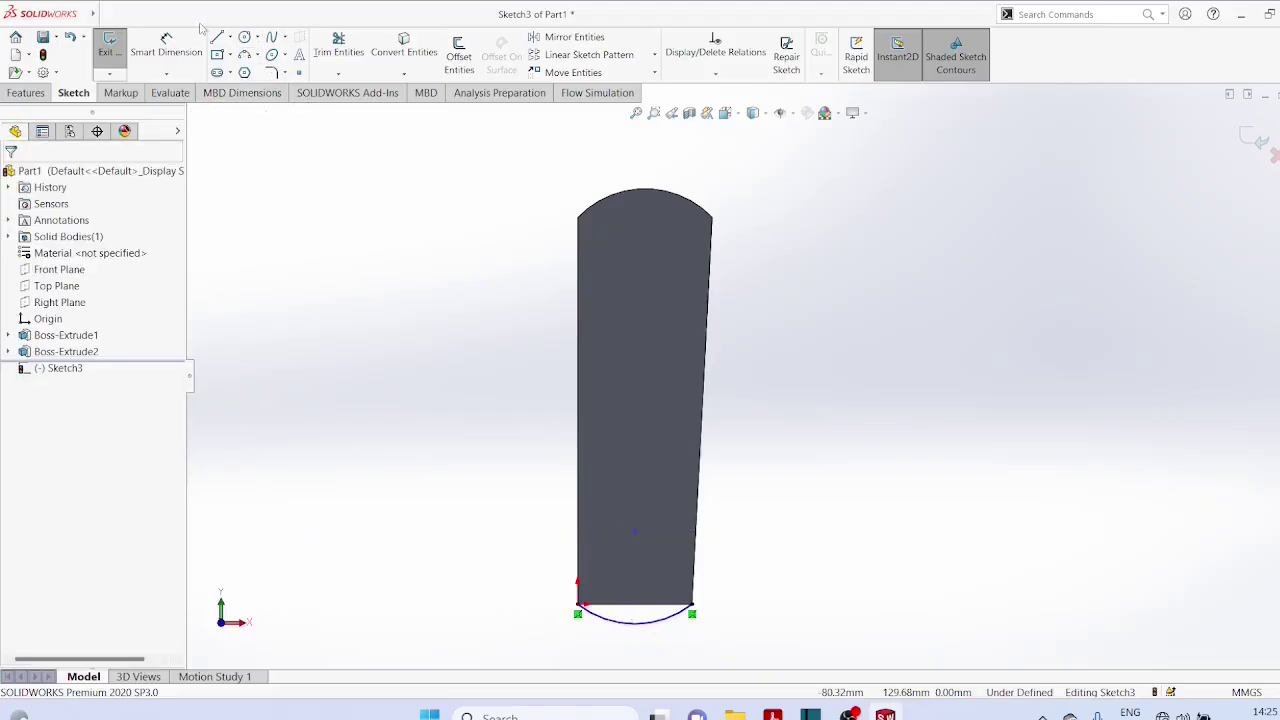
{"action": "left_click", "coordinate": [230, 38]}
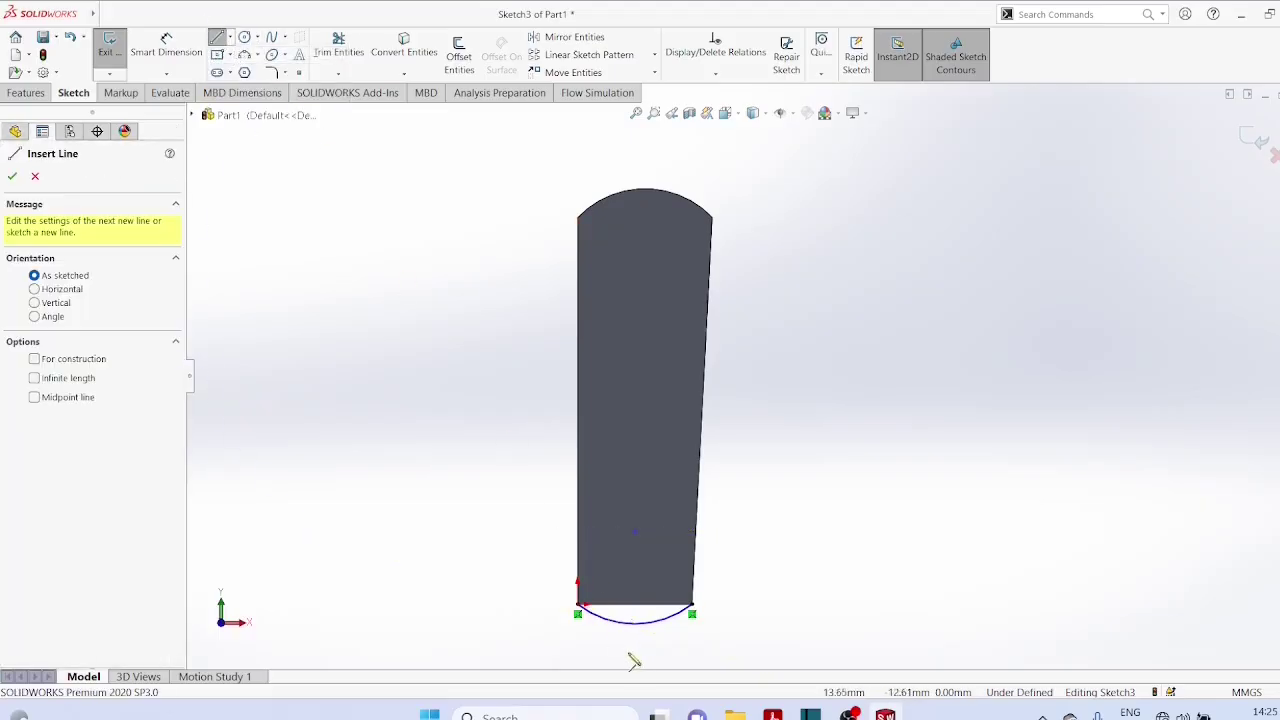
{"action": "left_click", "coordinate": [578, 606]}
{"action": "left_click", "coordinate": [692, 606]}
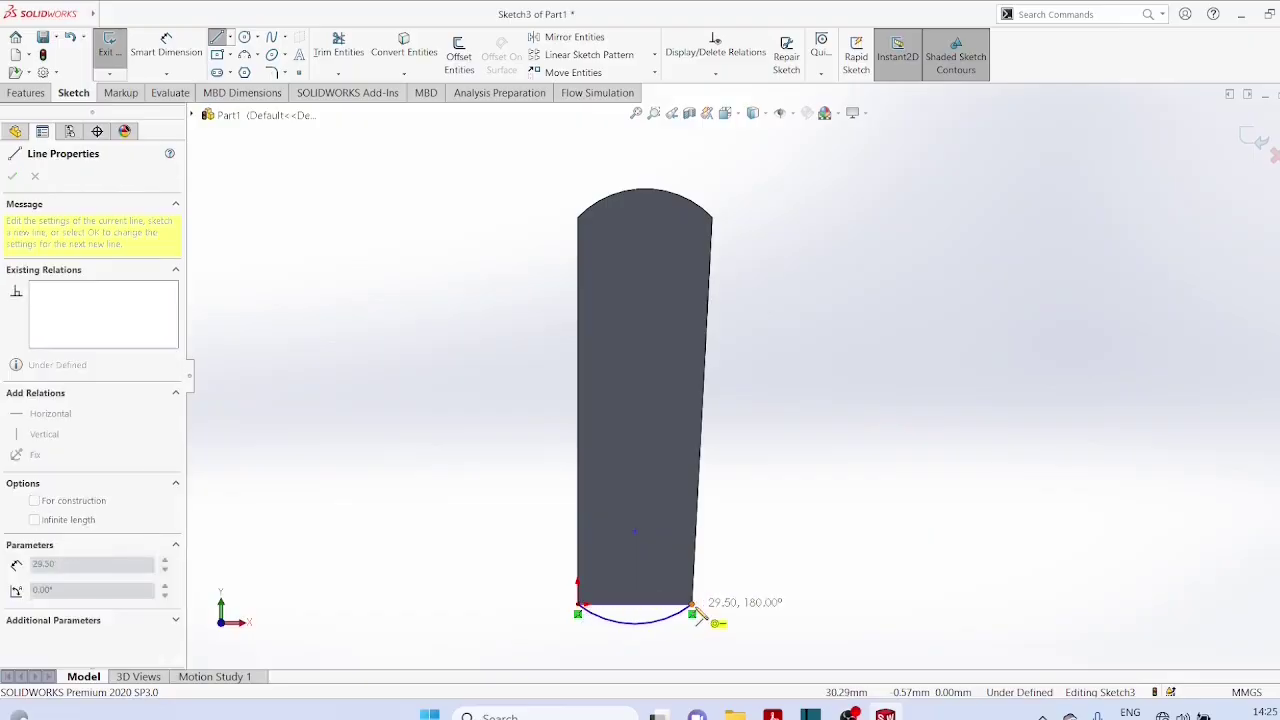
{"action": "left_click", "coordinate": [14, 96]}
Extrude the bottom arc region in reverse as Boss-Extrude3.
{"action": "left_click", "coordinate": [108, 70]}
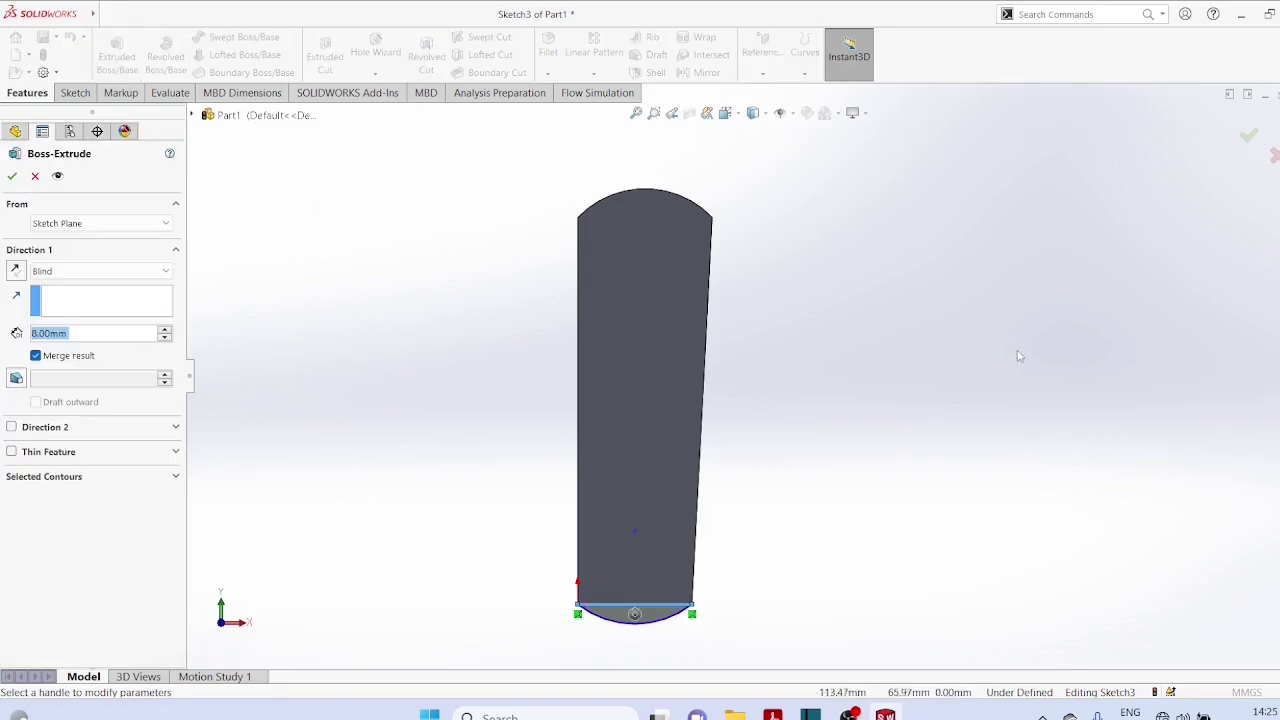
{"action": "middle_click_drag", "start_coordinate": [1114, 262], "coordinate": [862, 387]}
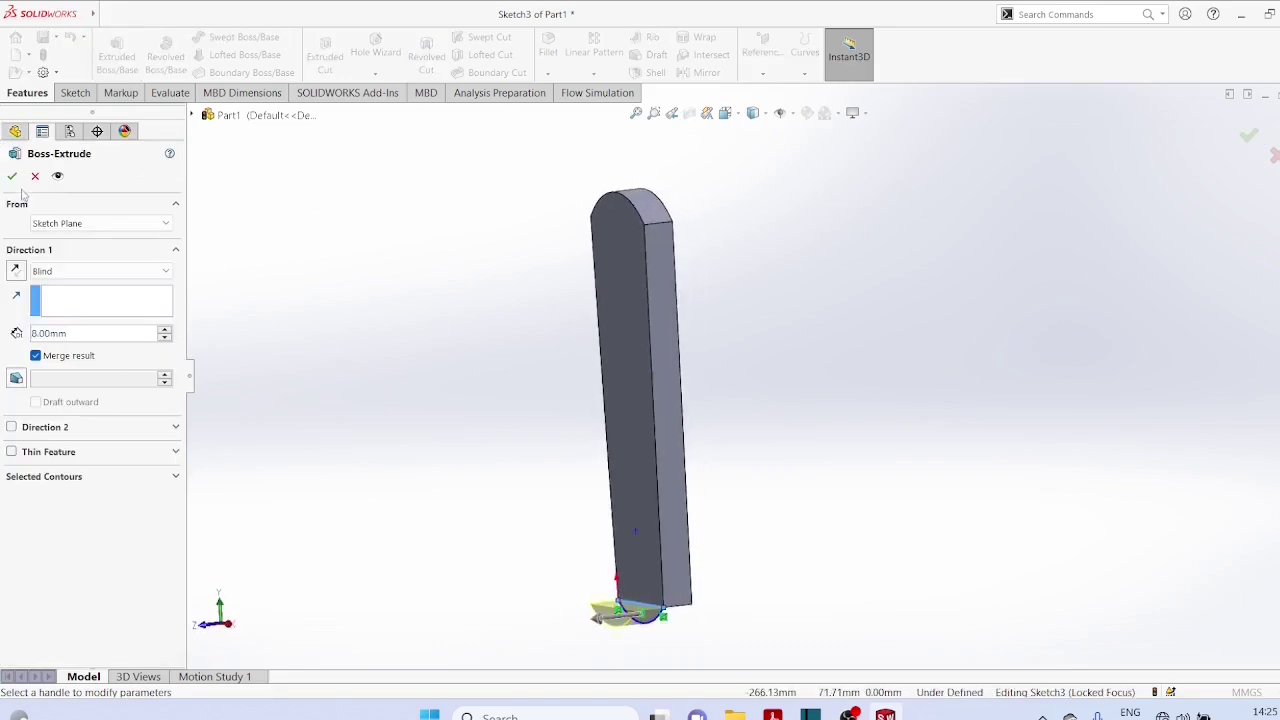
{"action": "left_click", "coordinate": [16, 271]}
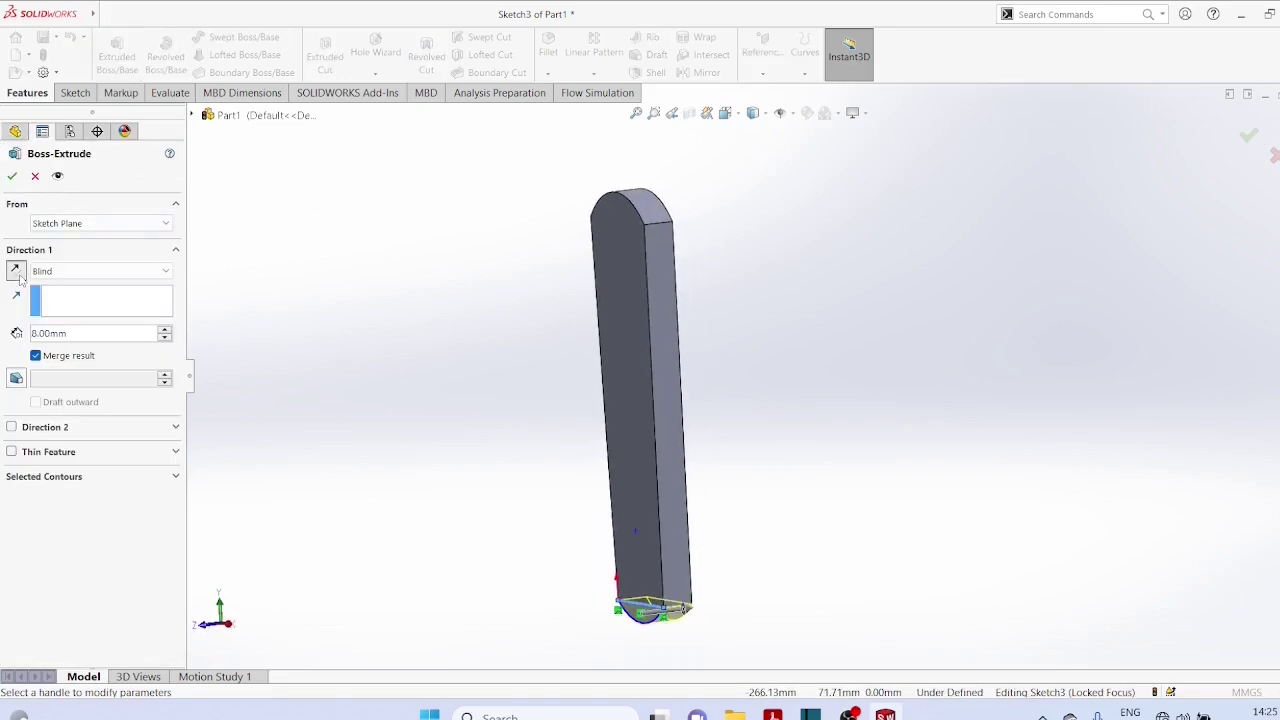
{"action": "left_click", "coordinate": [12, 176]}
Inspect the finished part and start saving it as 'cotter'.
{"action": "mouse_move", "coordinate": [1042, 476]}
{"action": "middle_mouse_down"}
{"action": "mouse_move", "coordinate": [1074, 457]}
{"action": "mouse_move", "coordinate": [988, 469]}
{"action": "middle_mouse_up"}
{"action": "left_click", "coordinate": [938, 474]}
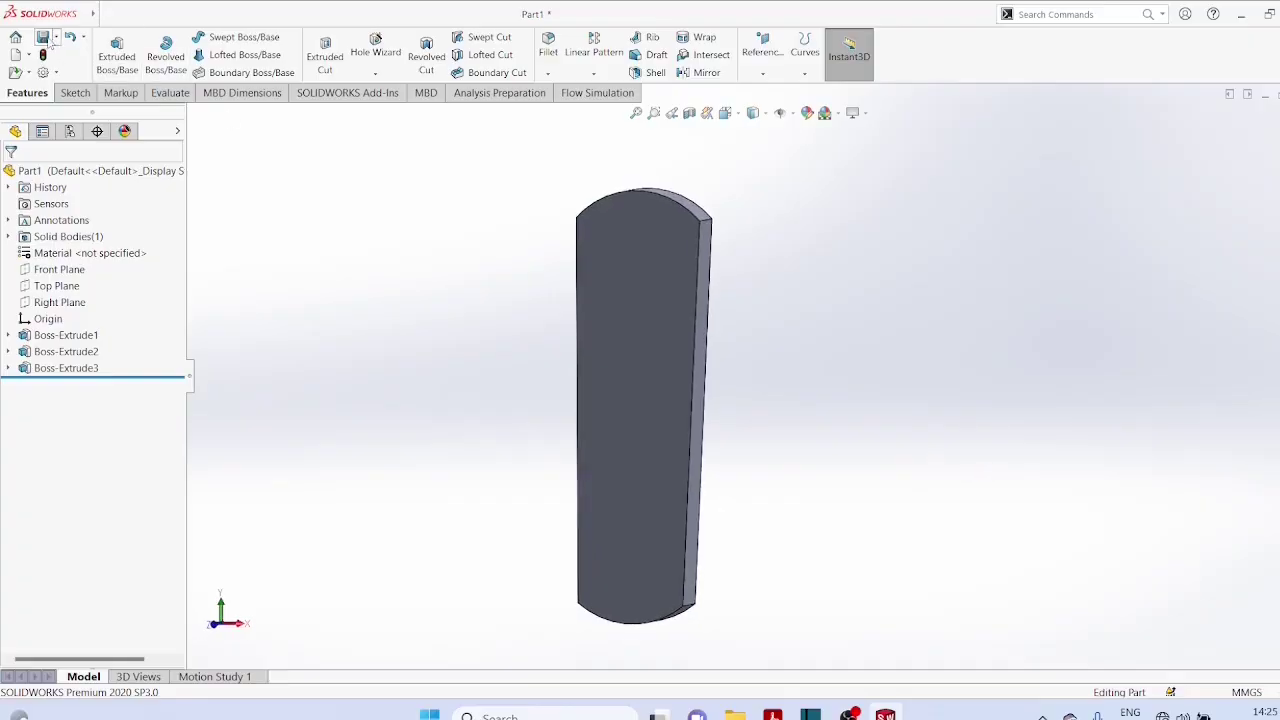
{"action": "left_click", "coordinate": [44, 38]}
{"action": "type", "text": "cotter"}
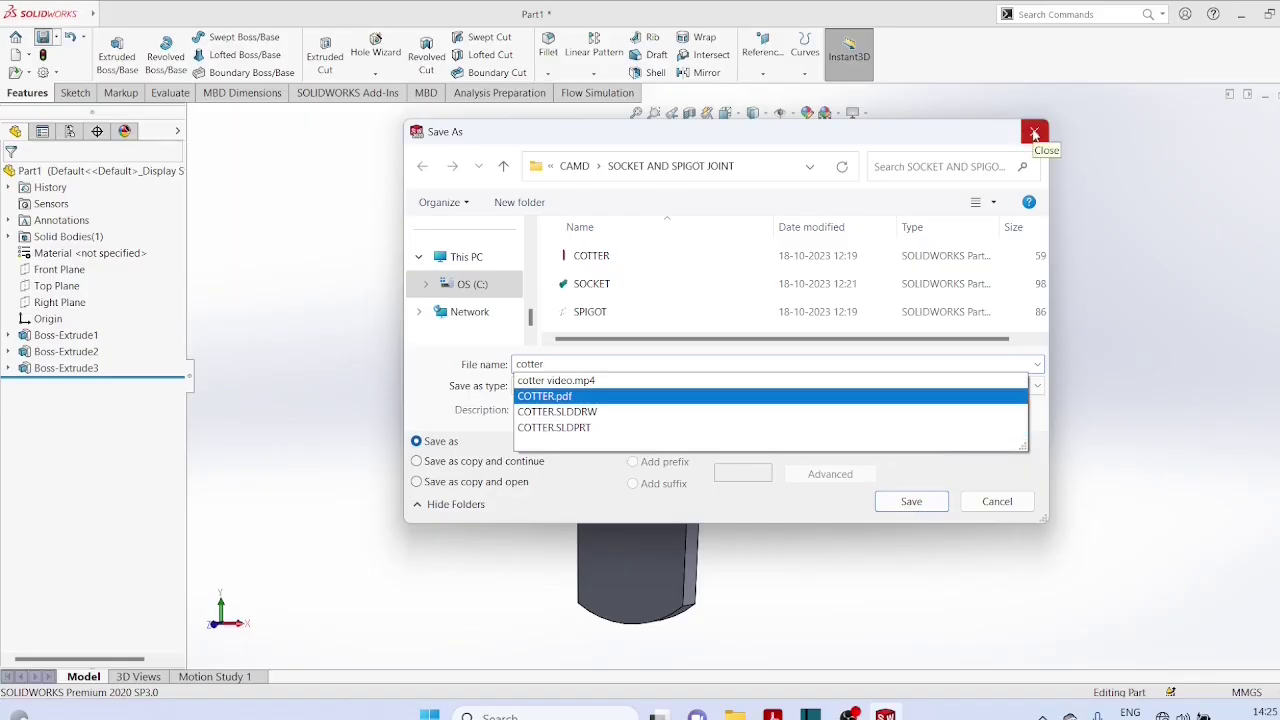
{"action": "left_click", "coordinate": [1034, 133]}
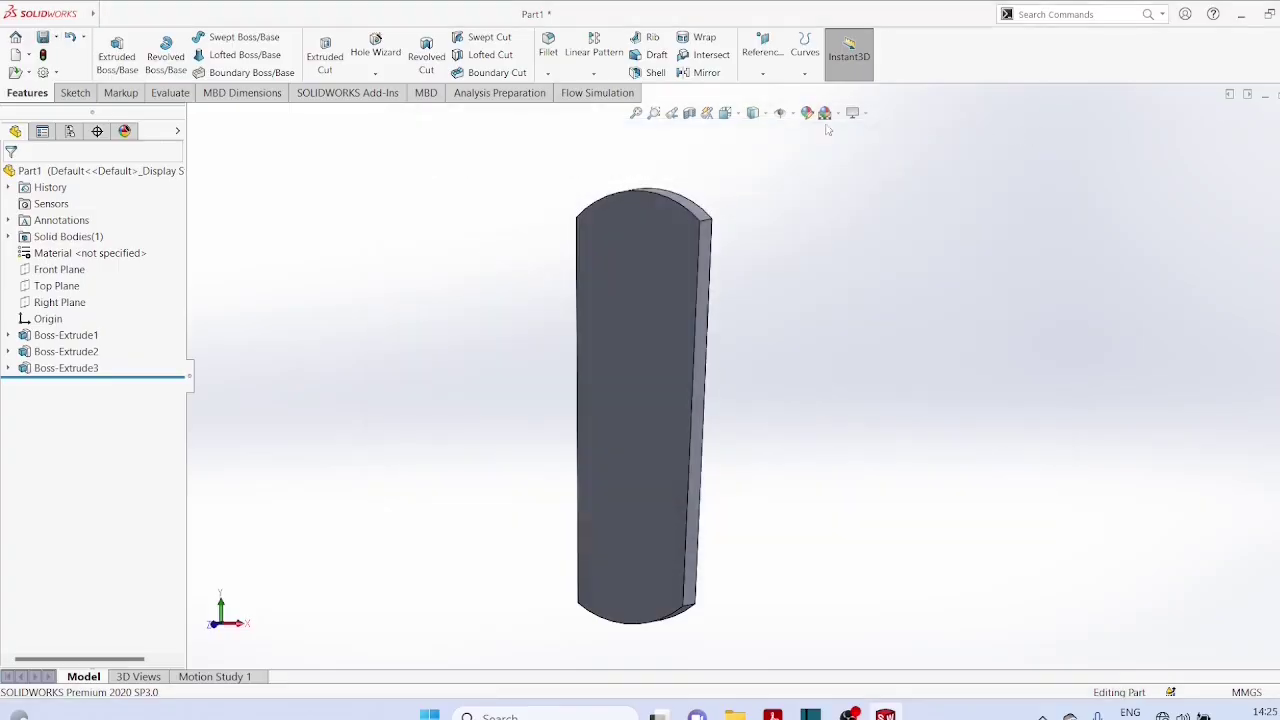
{"action": "left_click", "coordinate": [28, 57]}
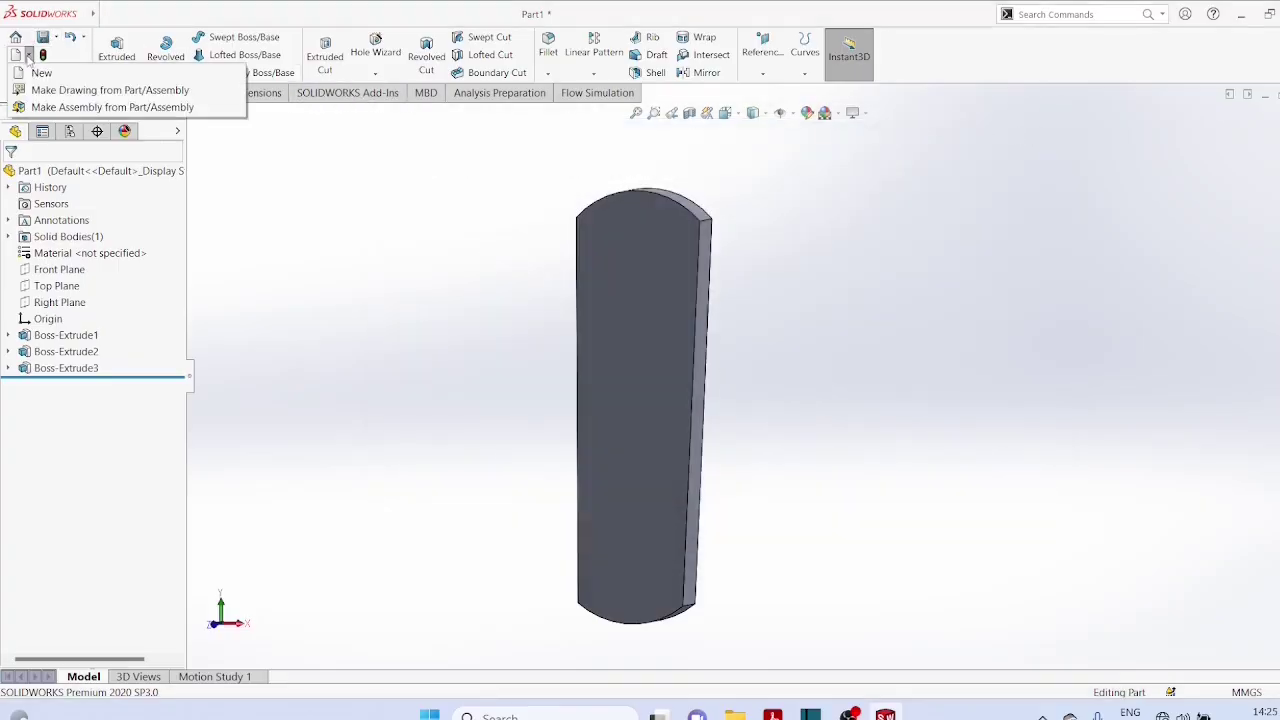
Create a new drawing on an A4 (ISO) sheet and select the COTTER part for its model view.
{"action": "left_click", "coordinate": [40, 70]}
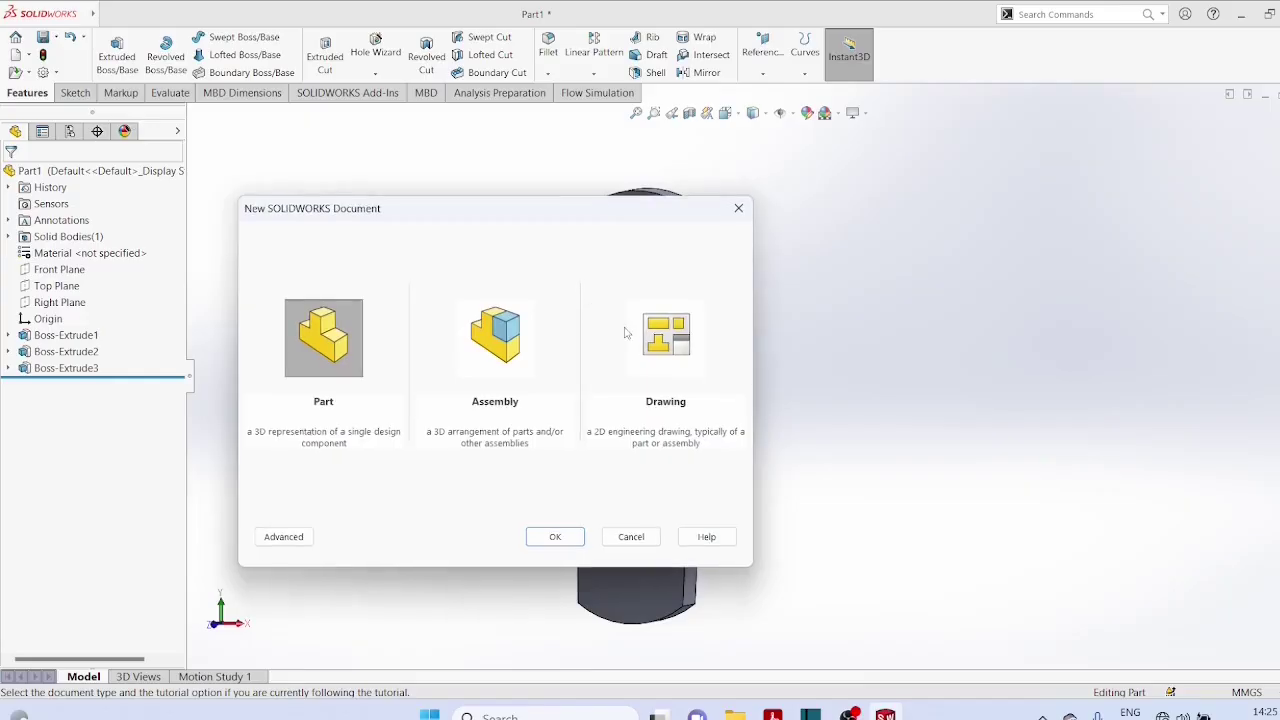
{"action": "left_click", "coordinate": [665, 335]}
{"action": "left_click", "coordinate": [555, 536]}
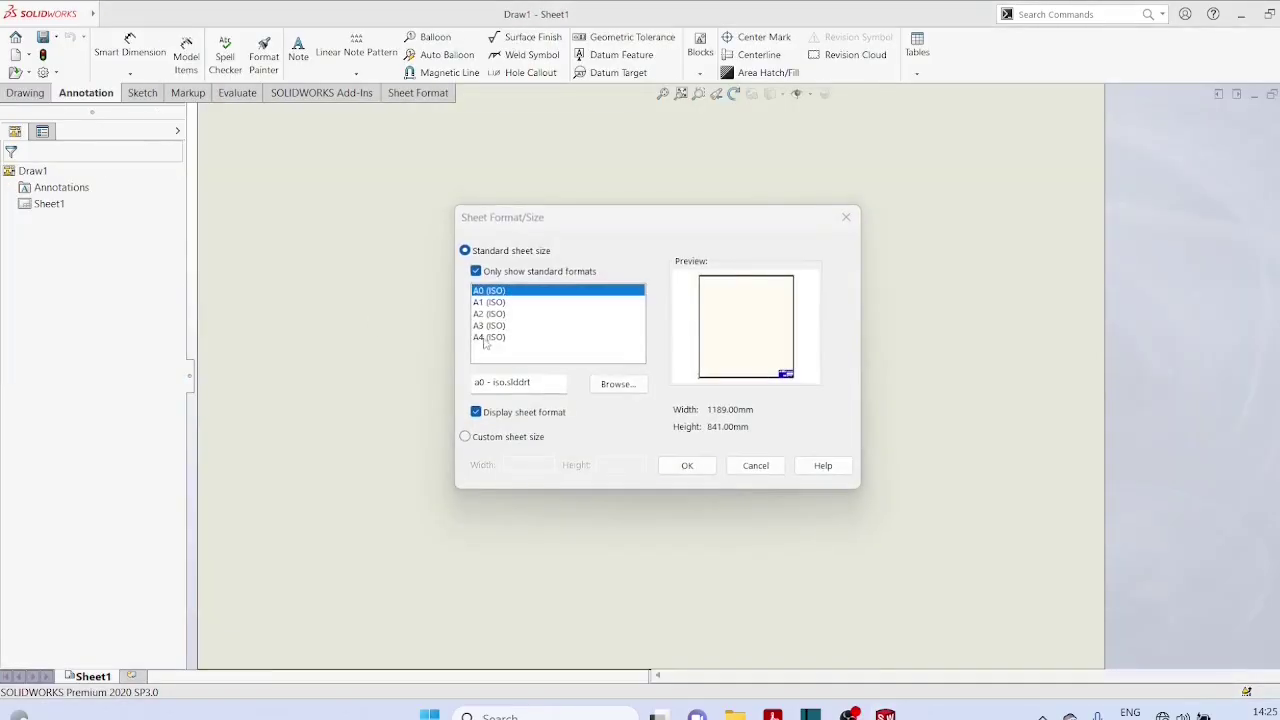
{"action": "left_click", "coordinate": [486, 338]}
{"action": "left_click", "coordinate": [688, 467]}
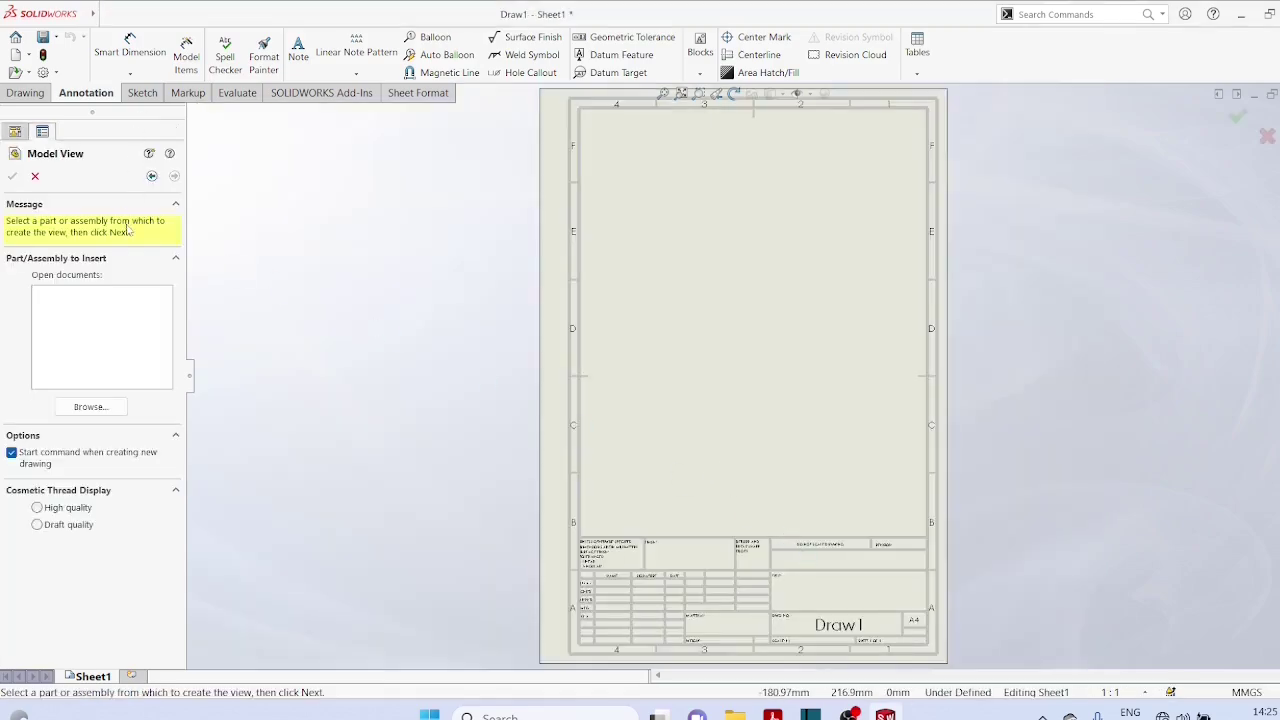
{"action": "left_click", "coordinate": [99, 408]}
{"action": "left_click", "coordinate": [453, 148]}
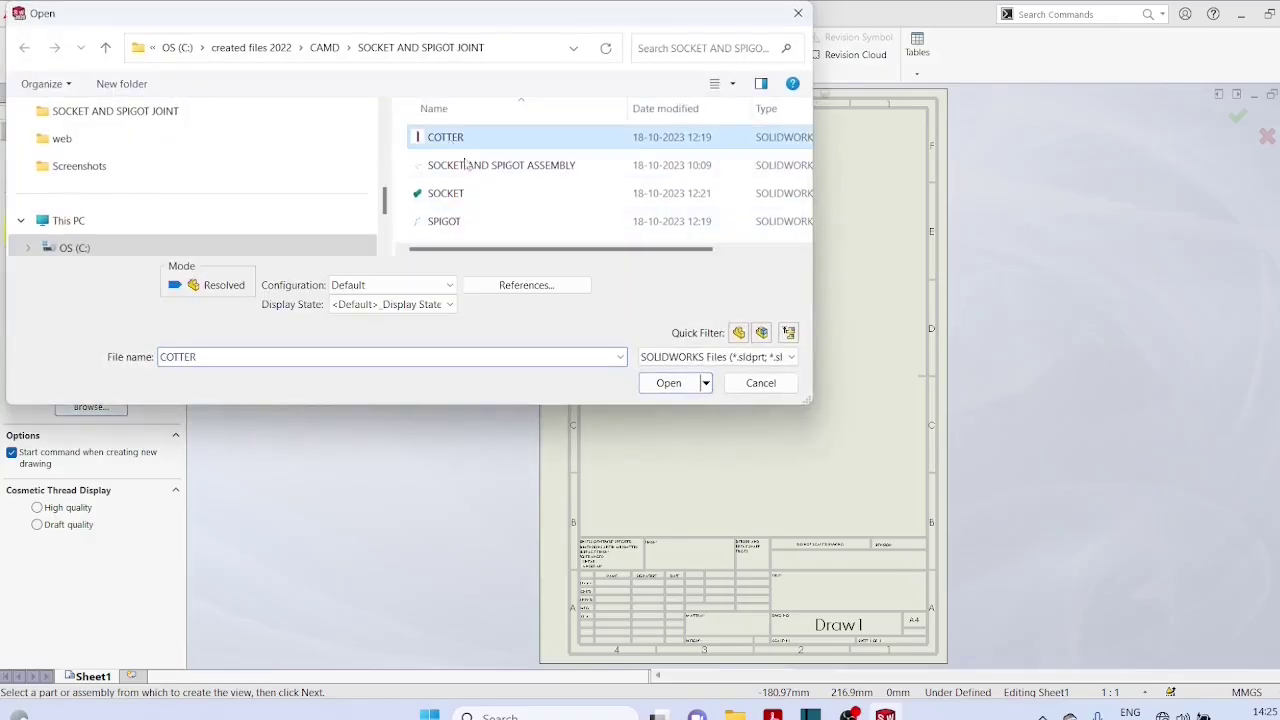
Load COTTER into the model view with the Hidden Lines Visible display style.
{"action": "left_click", "coordinate": [668, 384]}
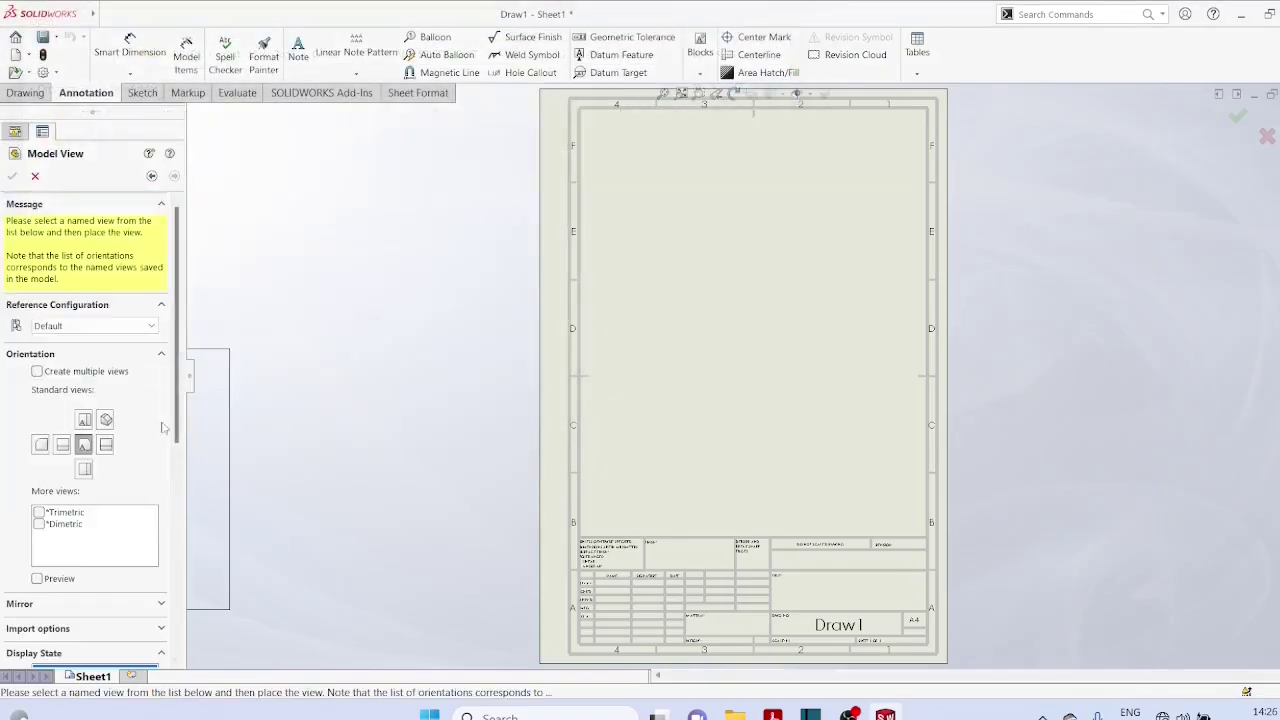
{"action": "scroll", "coordinate": [130, 480], "scroll_direction": "down", "scroll_amount": 5}
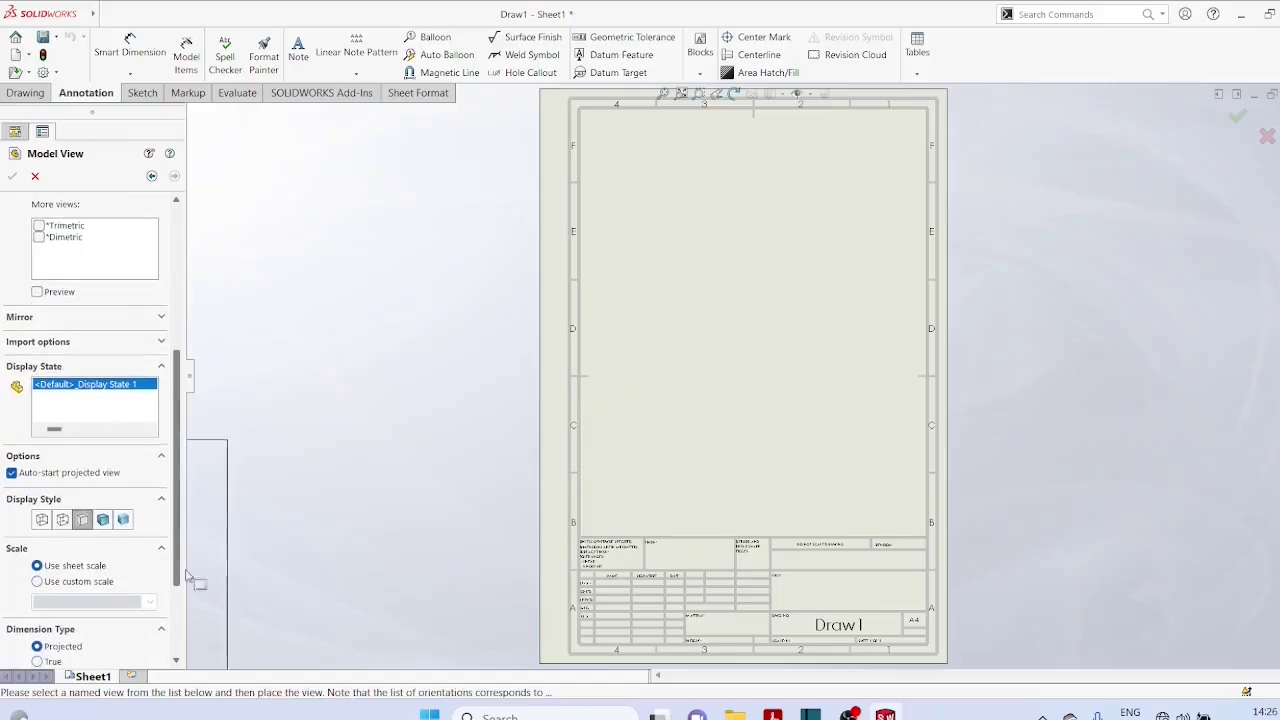
{"action": "left_click", "coordinate": [62, 520]}
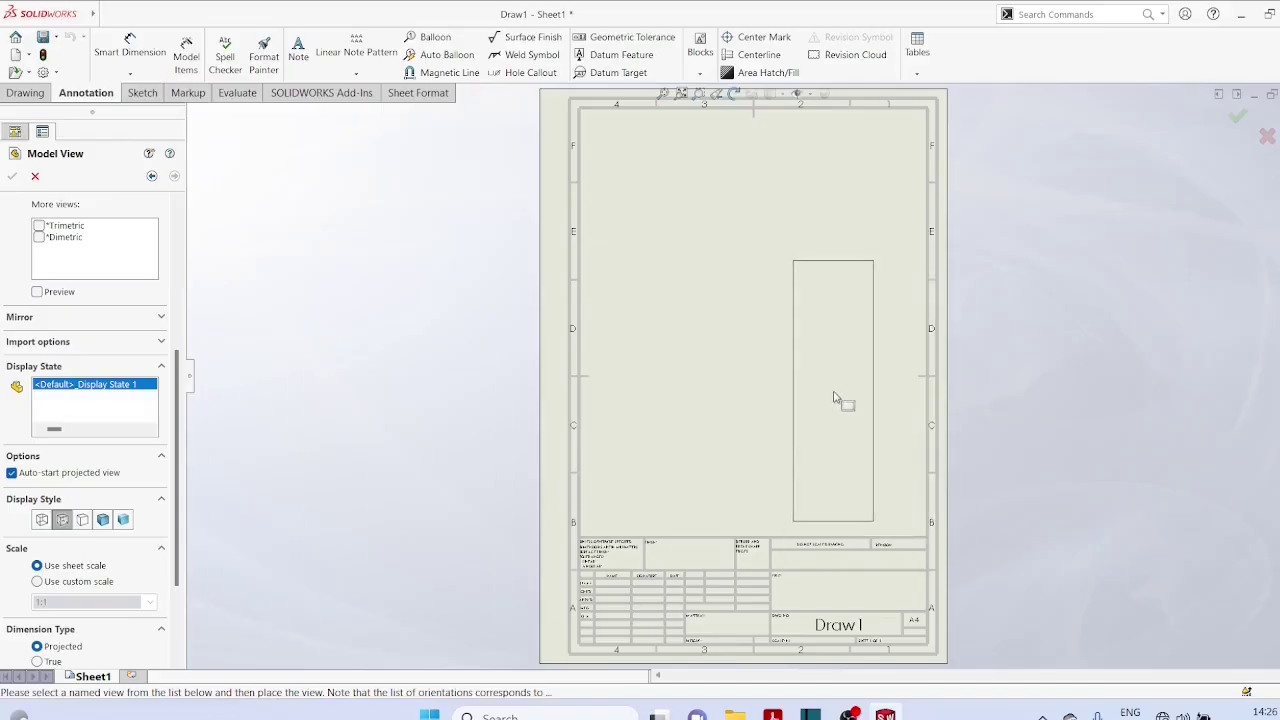
Place the cotter's front view, a projected top view and an isometric view at upper left.
{"action": "left_click", "coordinate": [835, 398]}
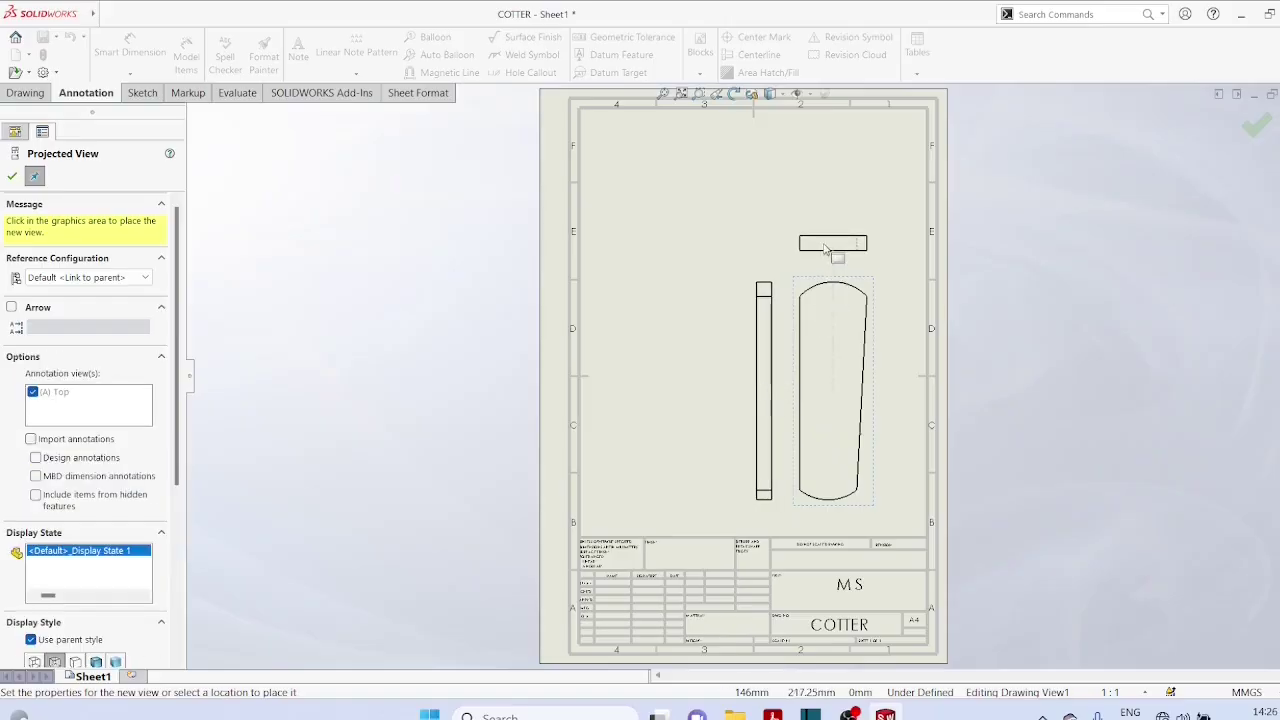
{"action": "left_click", "coordinate": [825, 249]}
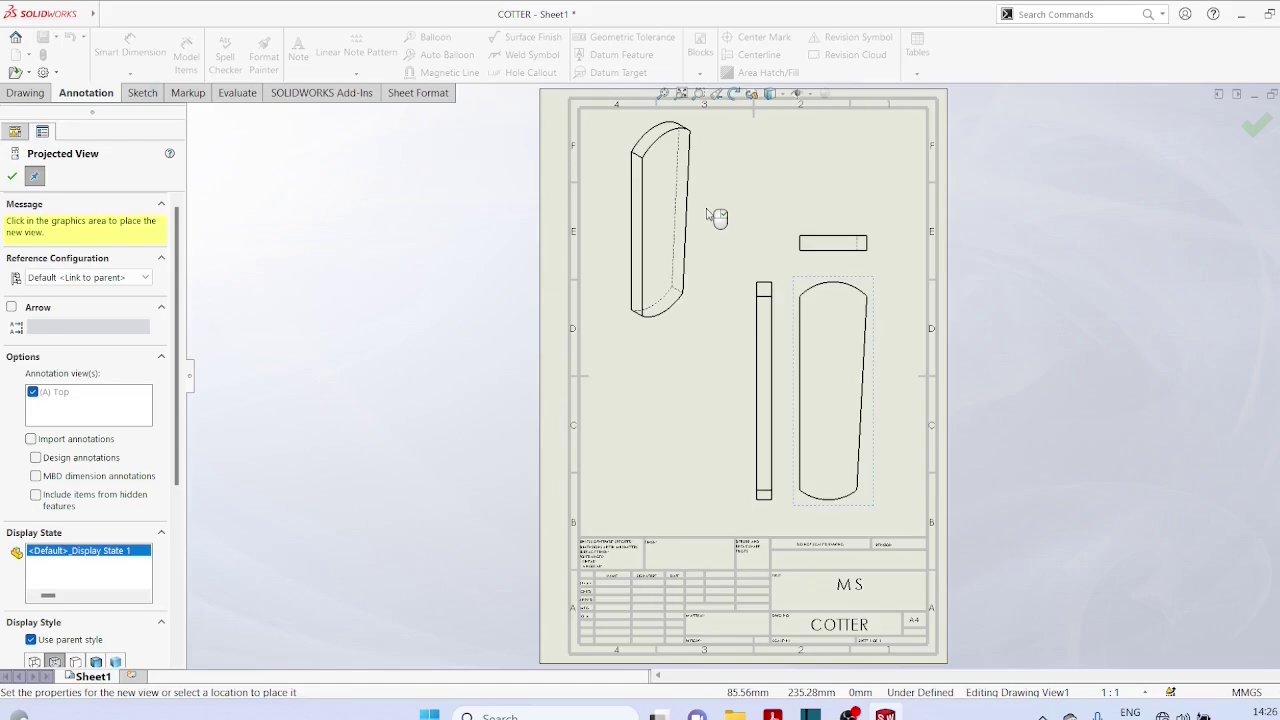
{"action": "left_click", "coordinate": [706, 211]}
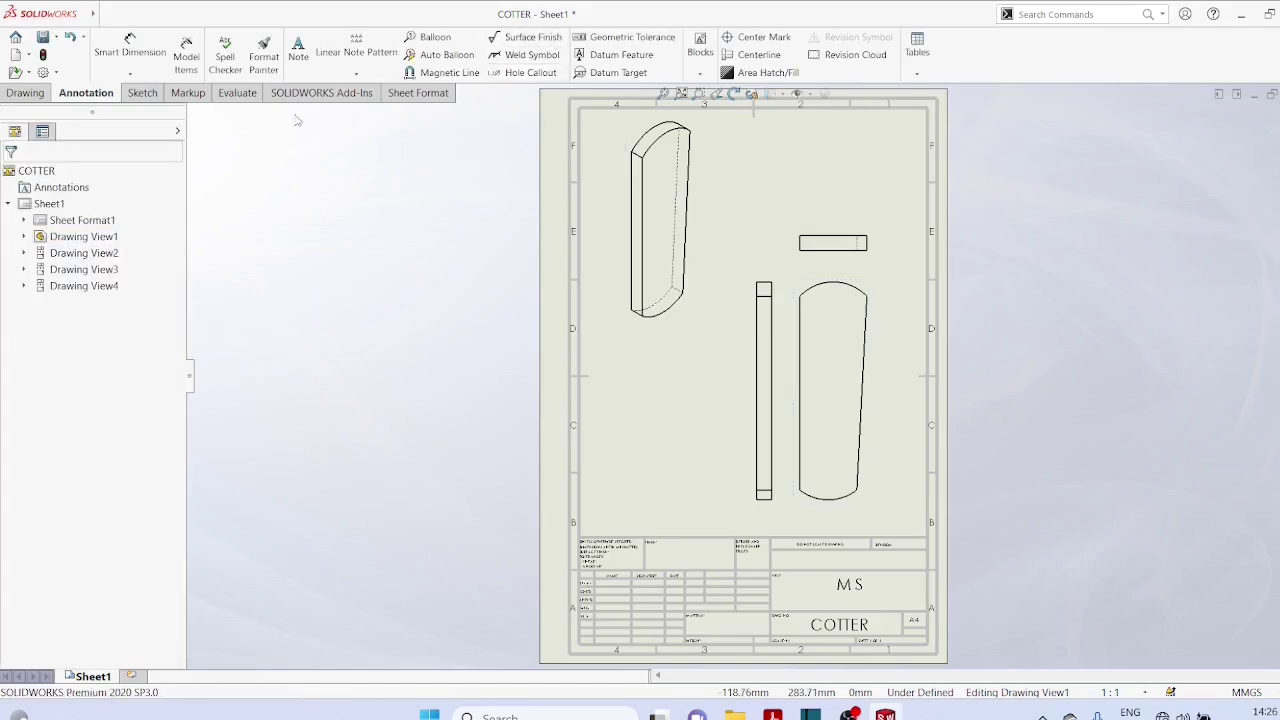
Add an 8.00 horizontal width dimension to the side view's bottom edge.
{"action": "left_click", "coordinate": [130, 74]}
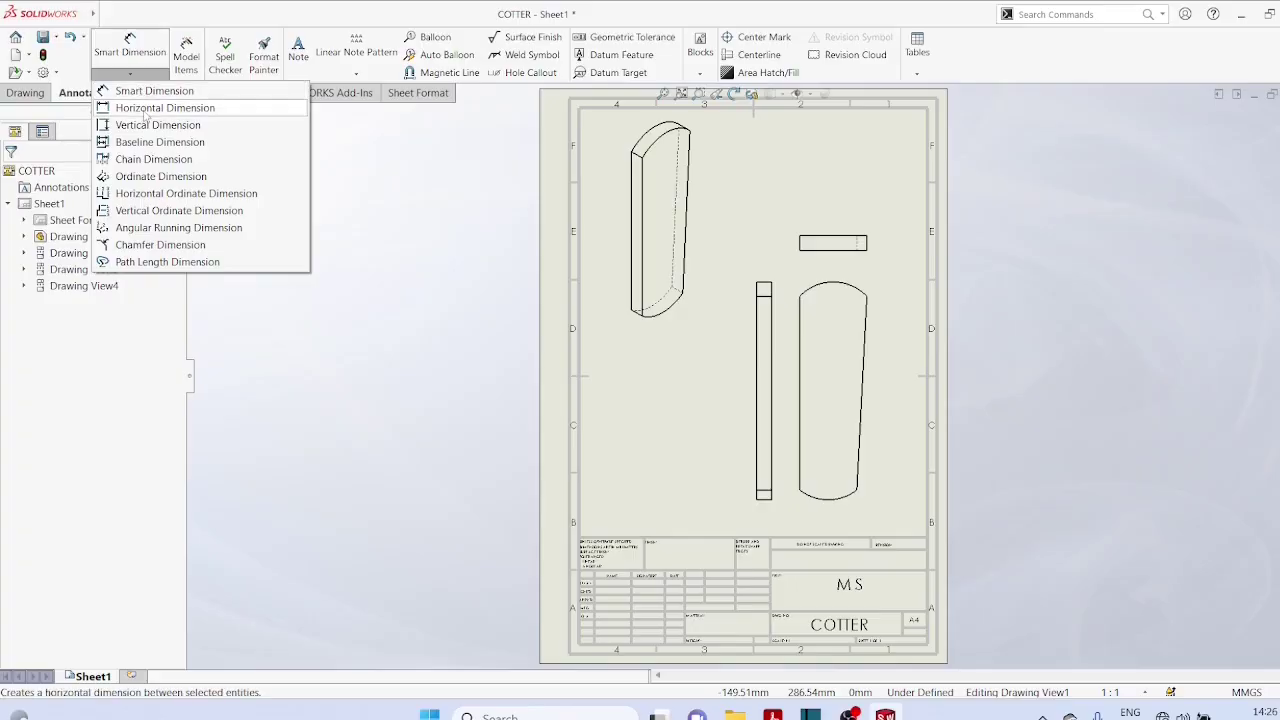
{"action": "left_click", "coordinate": [145, 108]}
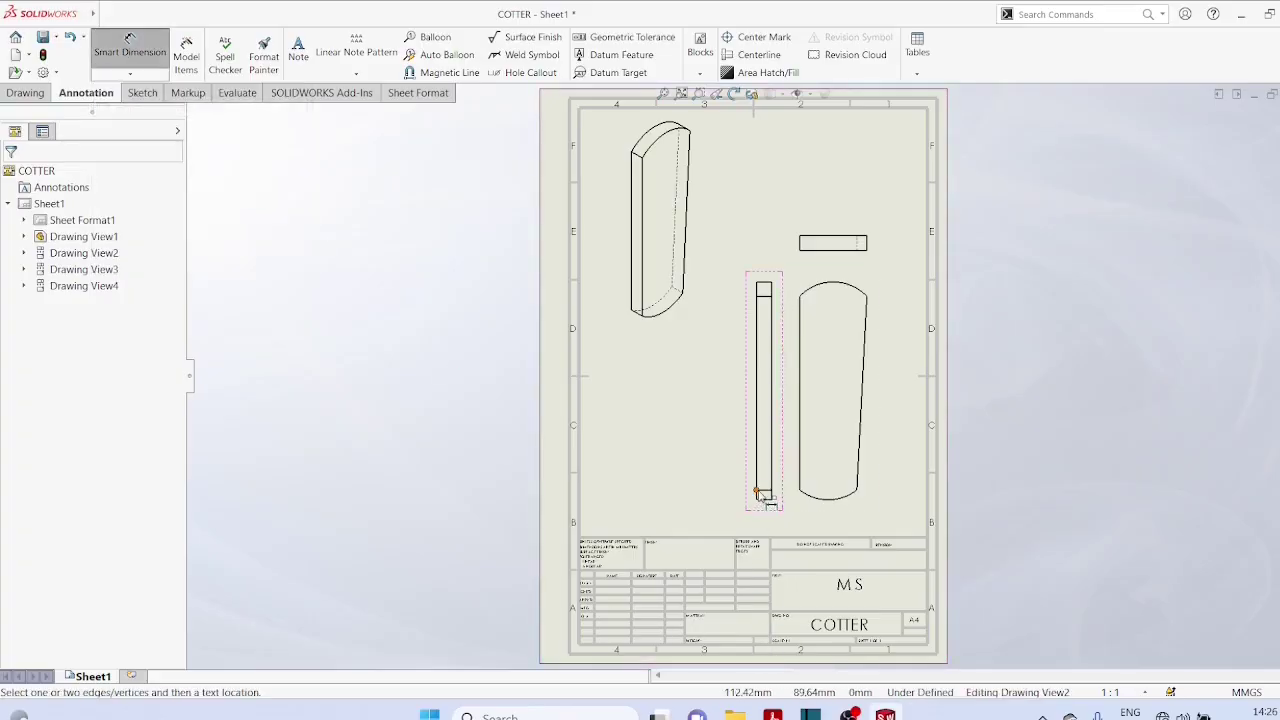
{"action": "left_click", "coordinate": [769, 490]}
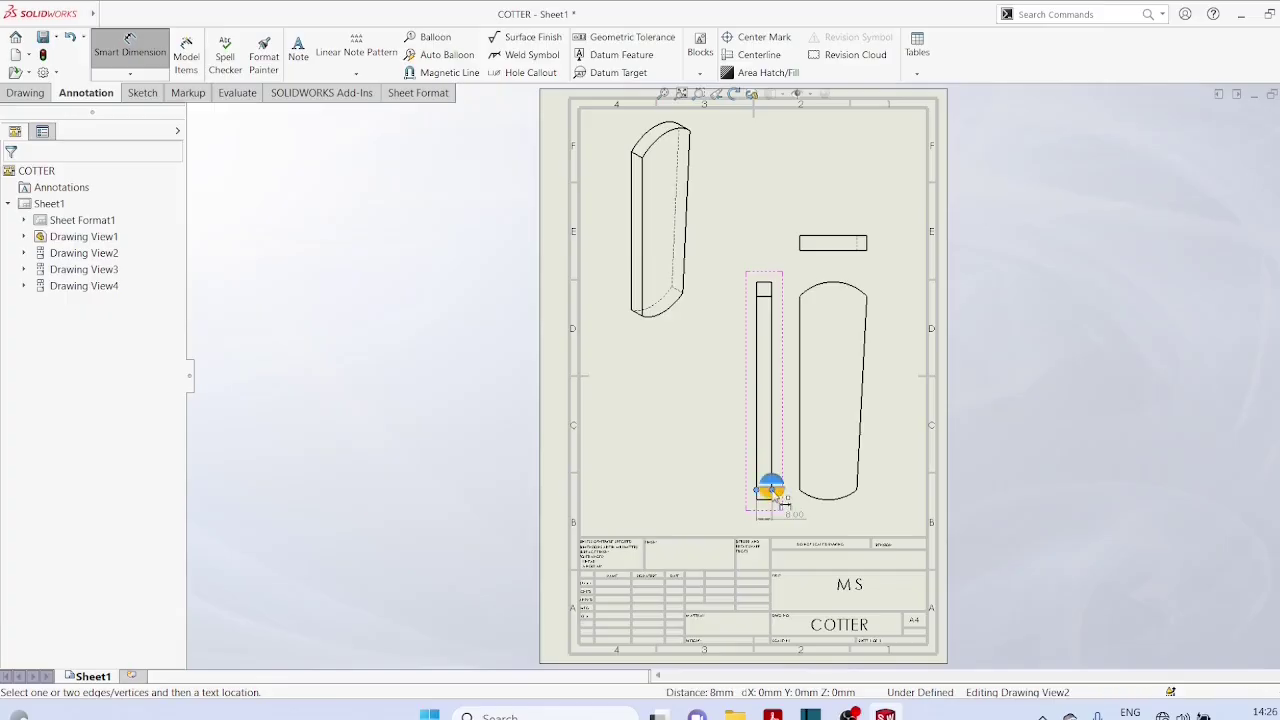
{"action": "left_click", "coordinate": [765, 515]}
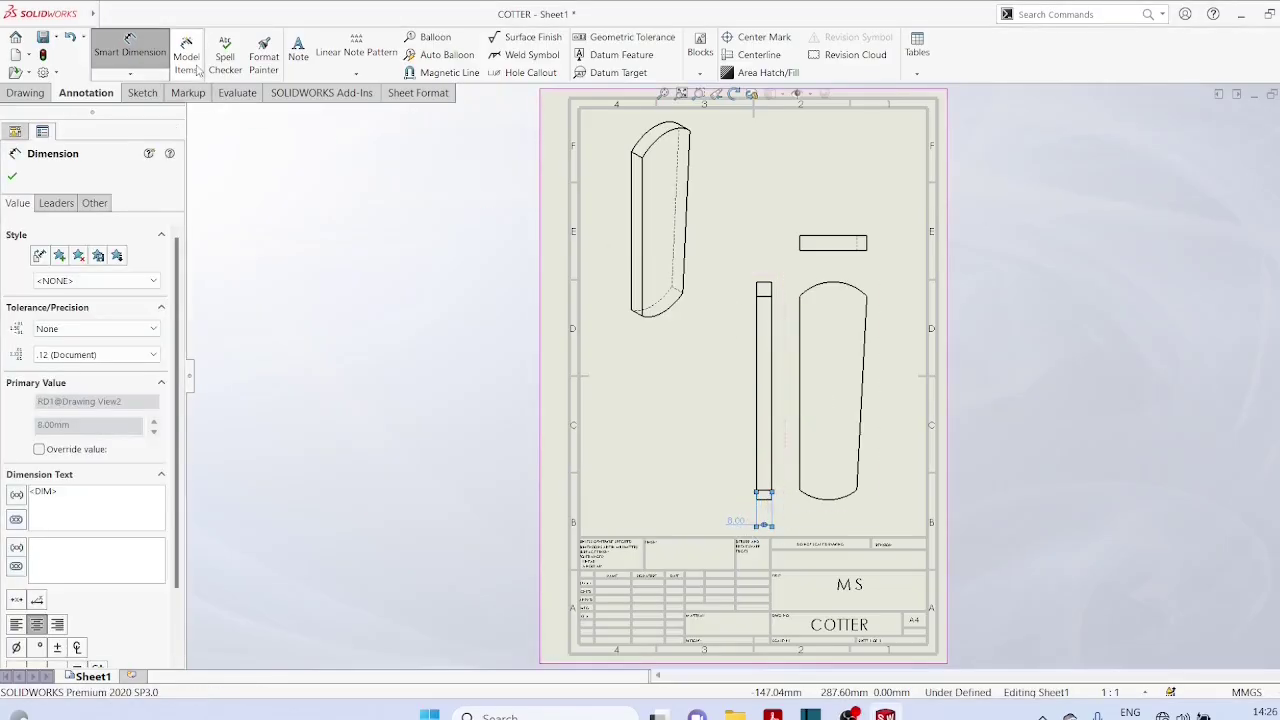
Start a vertical dimension between the front view's top and bottom vertices.
{"action": "left_click", "coordinate": [131, 75]}
{"action": "left_click", "coordinate": [146, 127]}
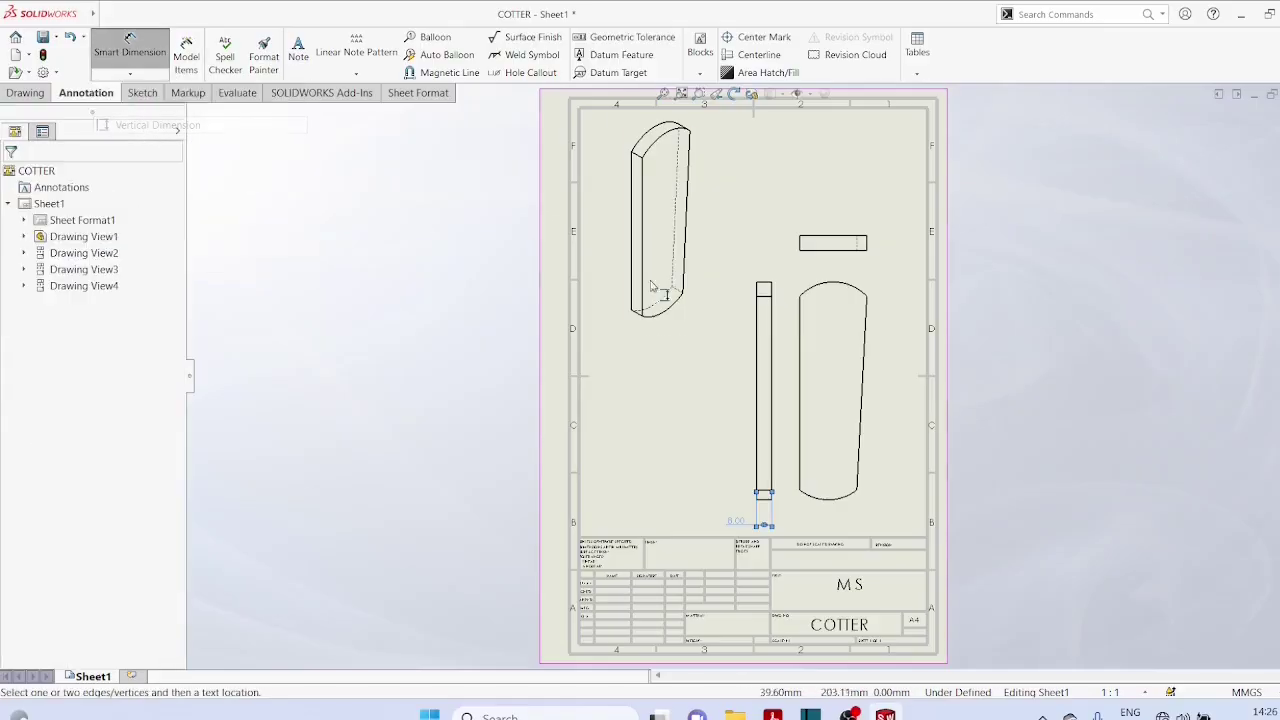
{"action": "left_click", "coordinate": [800, 296]}
{"action": "left_click", "coordinate": [800, 490]}
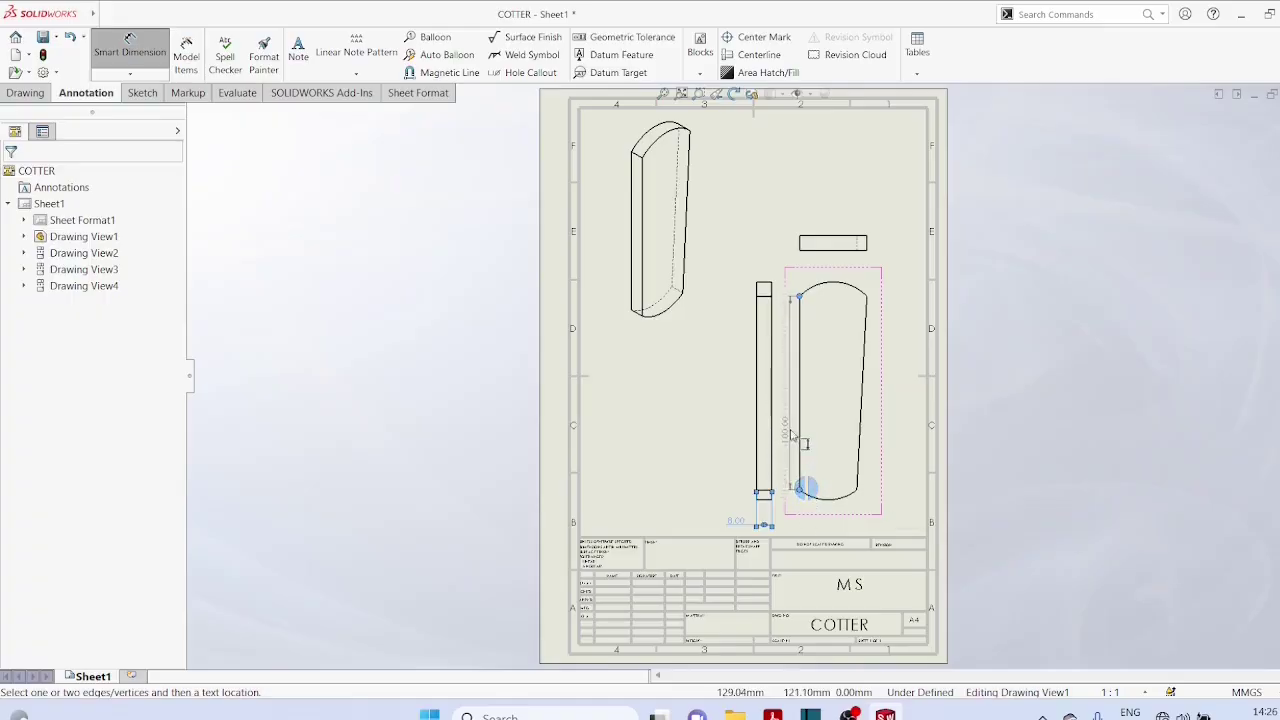
Place the 100.00 vertical length and a 29.50 width dimension across the front view's bottom.
{"action": "left_click", "coordinate": [790, 436]}
{"action": "left_click", "coordinate": [130, 73]}
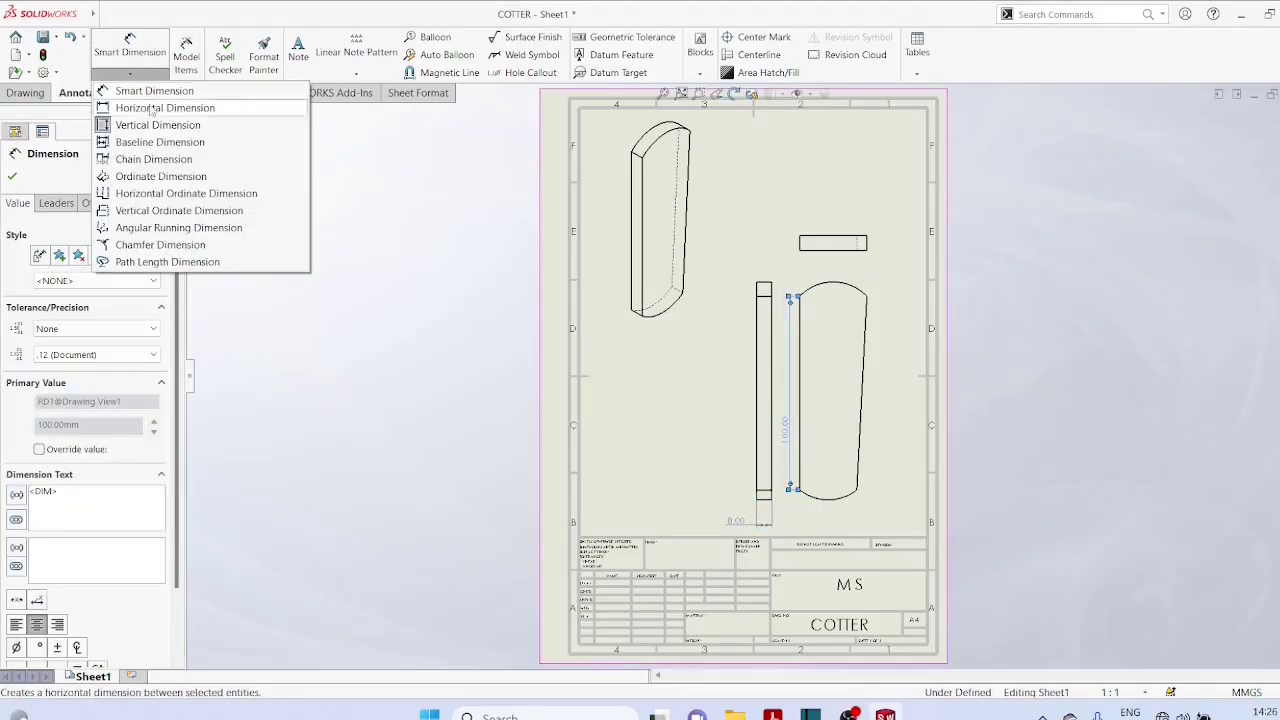
{"action": "left_click", "coordinate": [150, 108]}
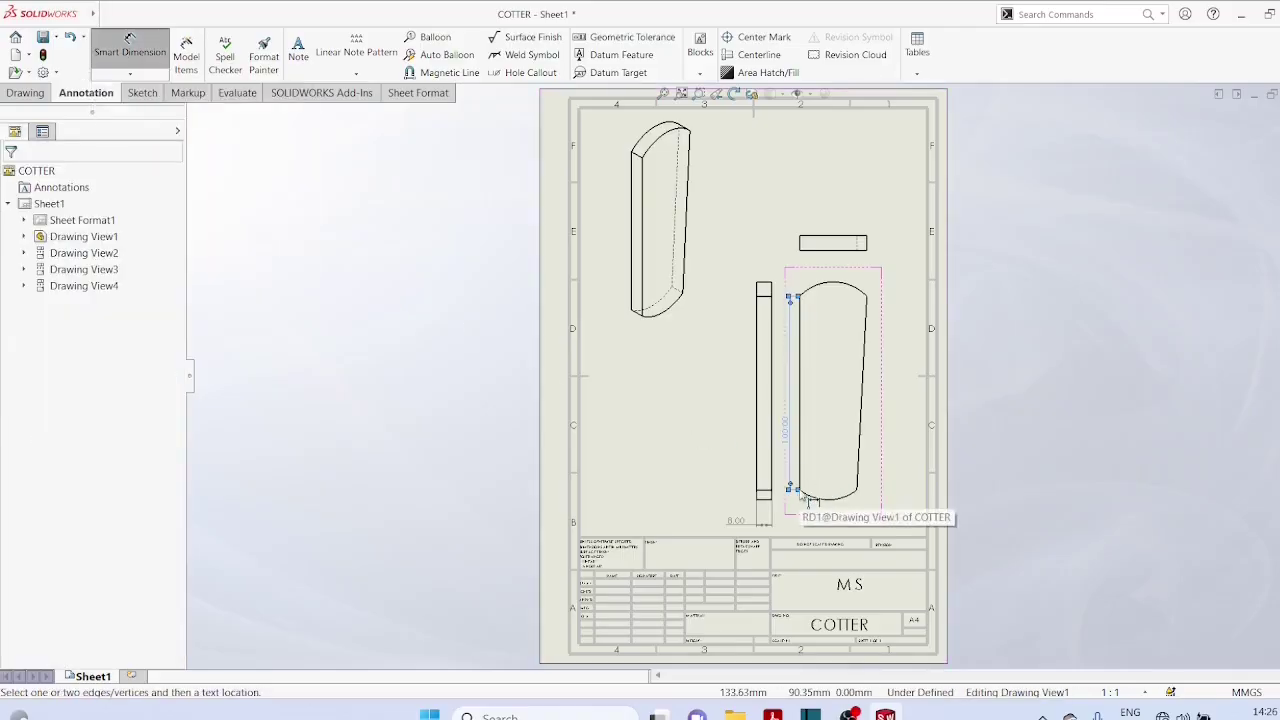
{"action": "scroll", "coordinate": [808, 500], "scroll_direction": "down", "scroll_amount": 1}
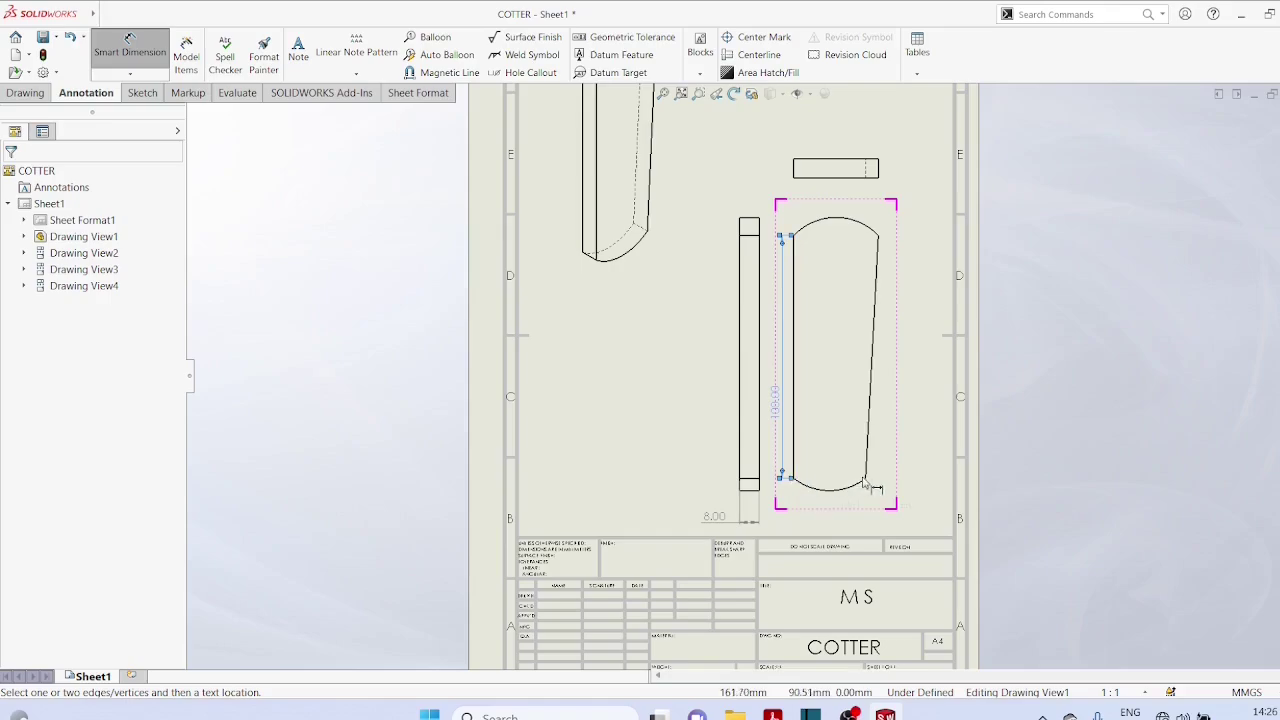
{"action": "left_click", "coordinate": [799, 486]}
{"action": "left_click", "coordinate": [793, 471]}
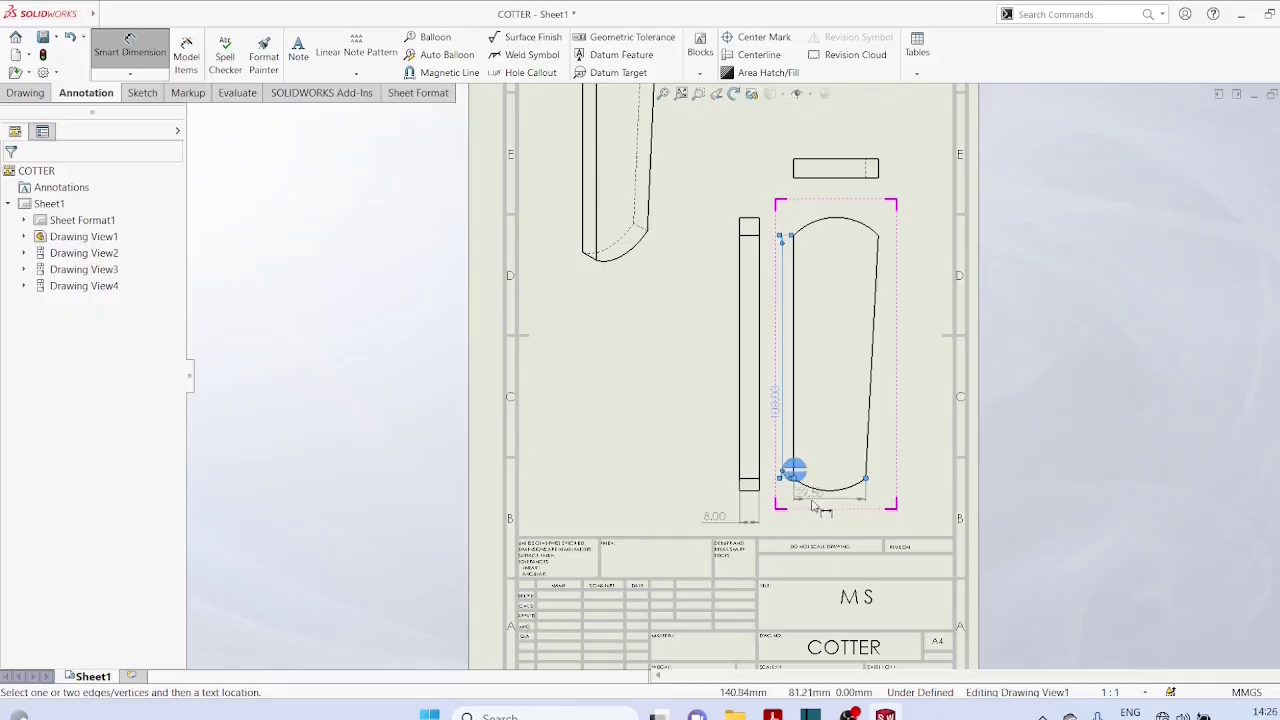
{"action": "left_click", "coordinate": [838, 515]}
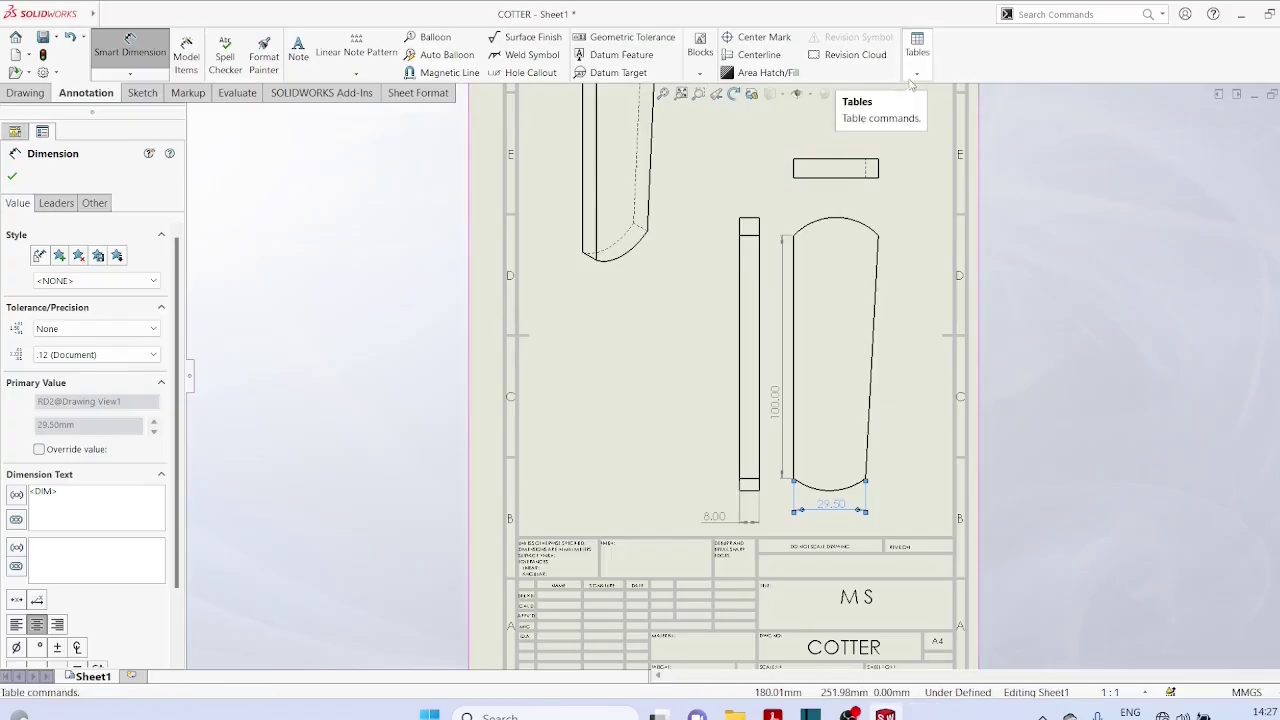
{"action": "left_click", "coordinate": [142, 76]}
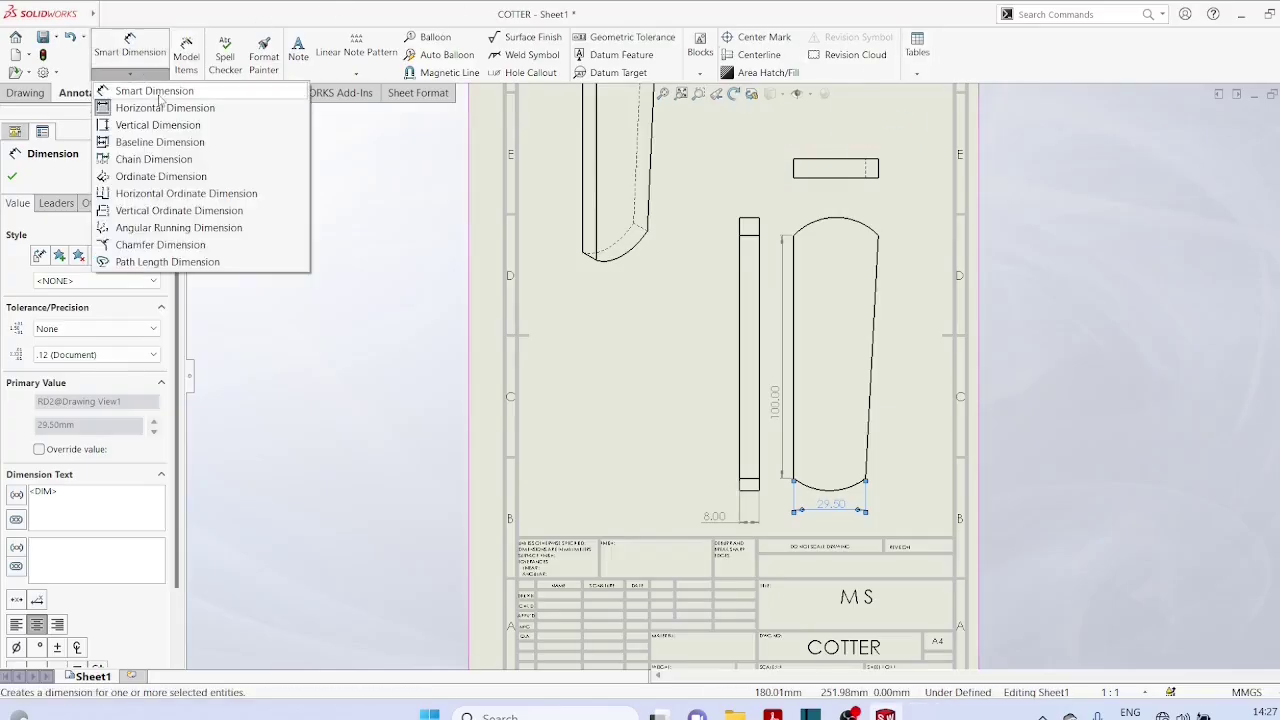
Dimension the front view's bottom and top arcs, each R24.00.
{"action": "left_click", "coordinate": [154, 91]}
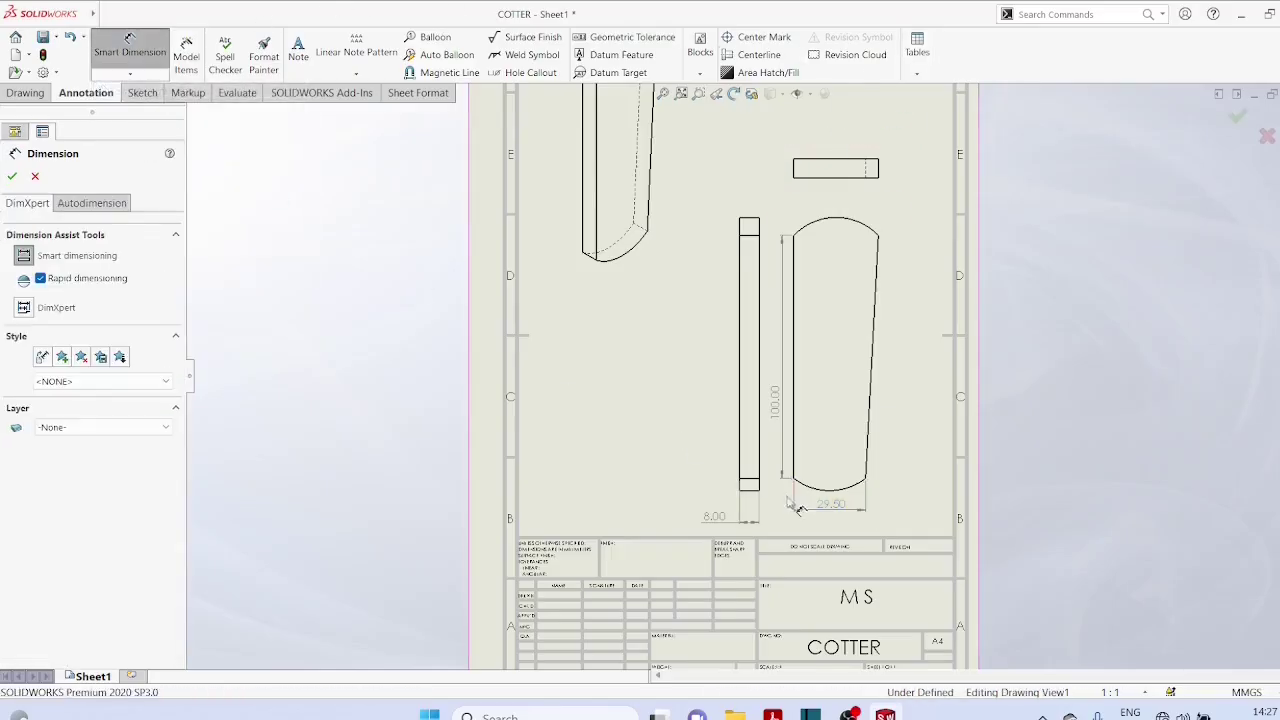
{"action": "left_click", "coordinate": [817, 491]}
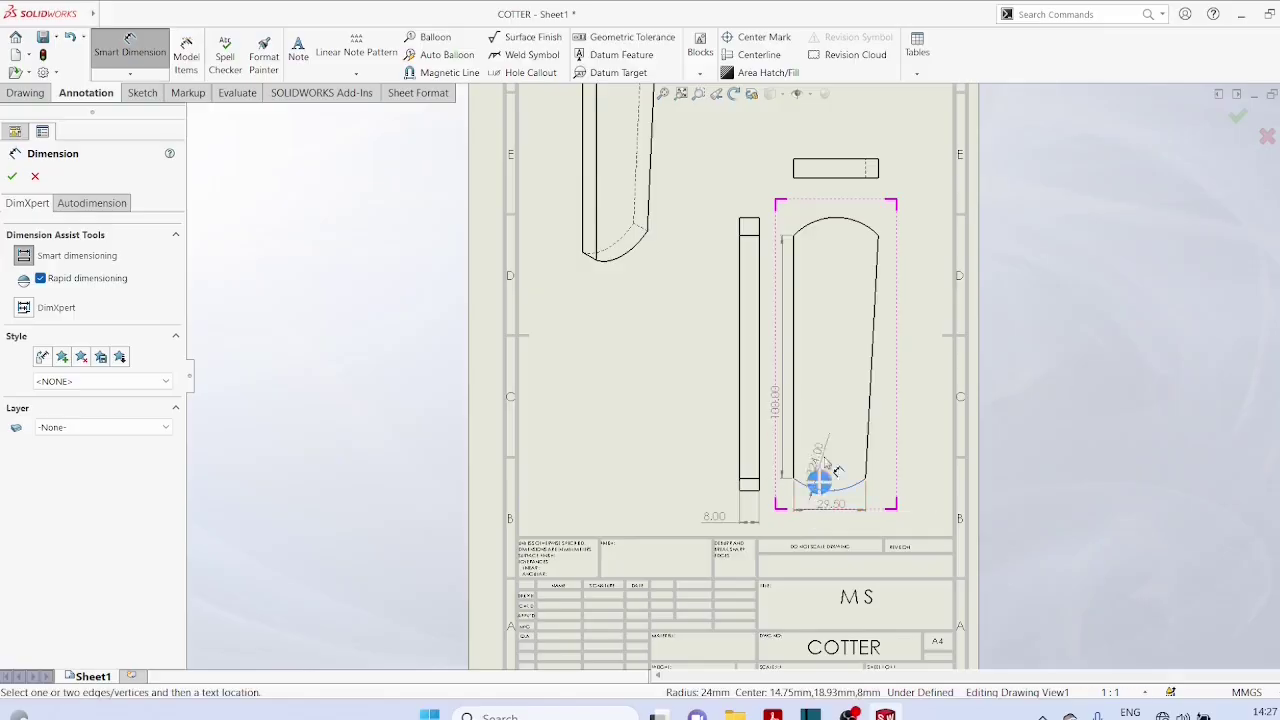
{"action": "left_click", "coordinate": [838, 446]}
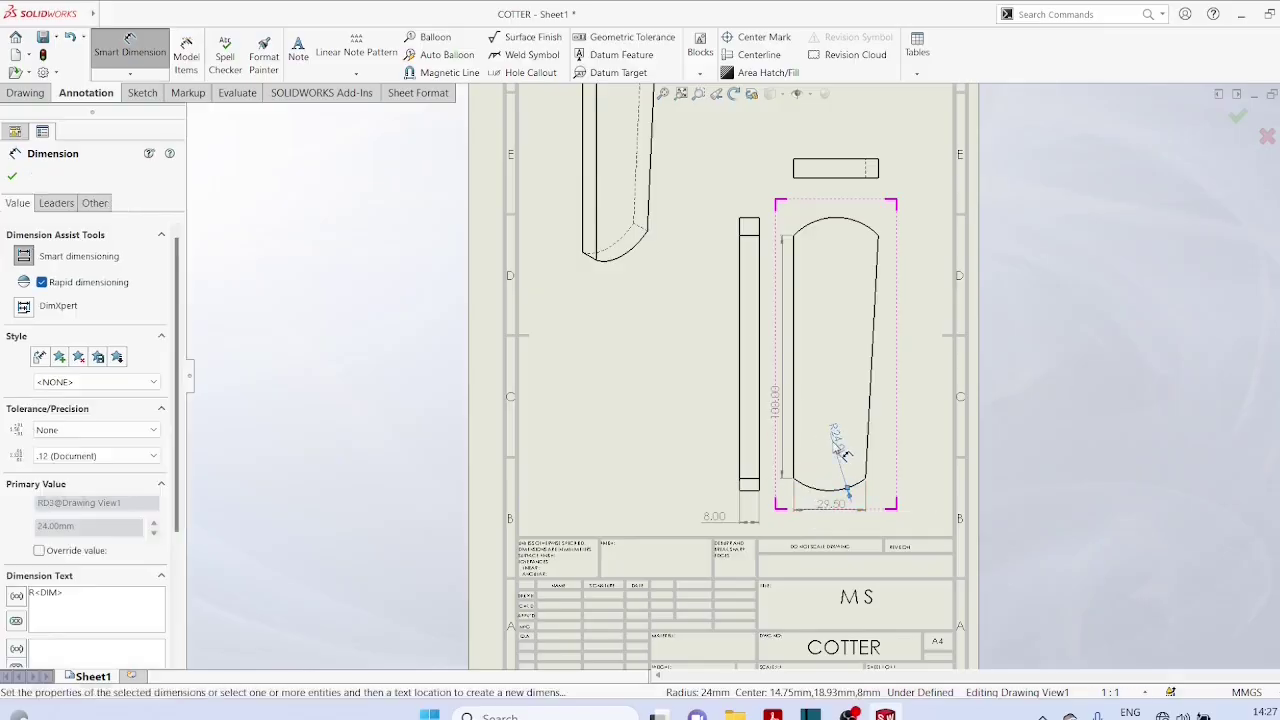
{"action": "left_click", "coordinate": [843, 226]}
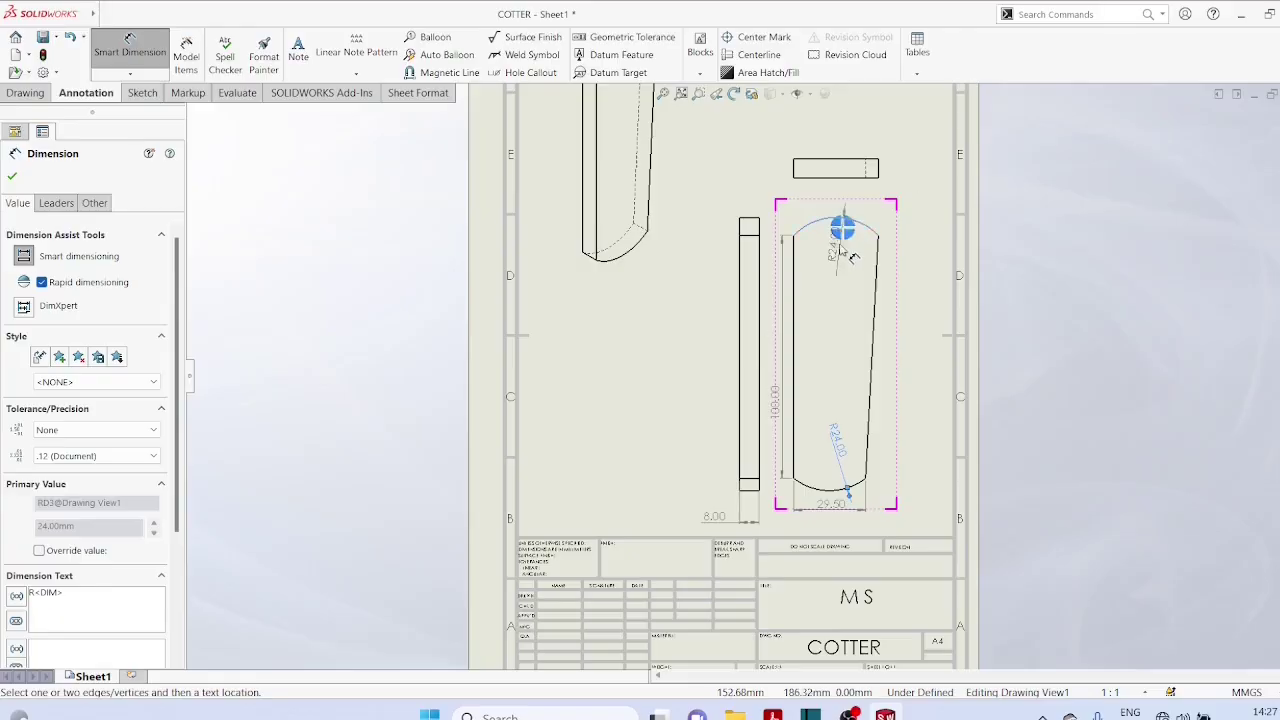
{"action": "left_click", "coordinate": [912, 201]}
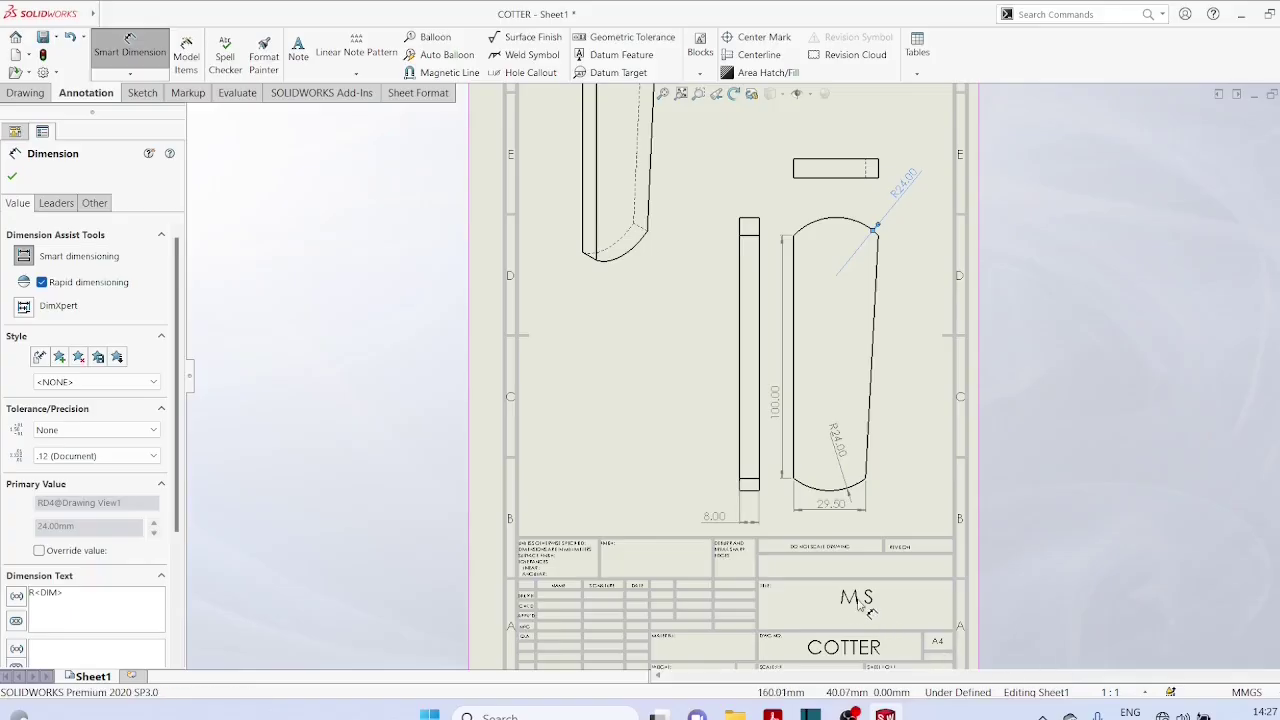
{"action": "key", "text": "Escape"}
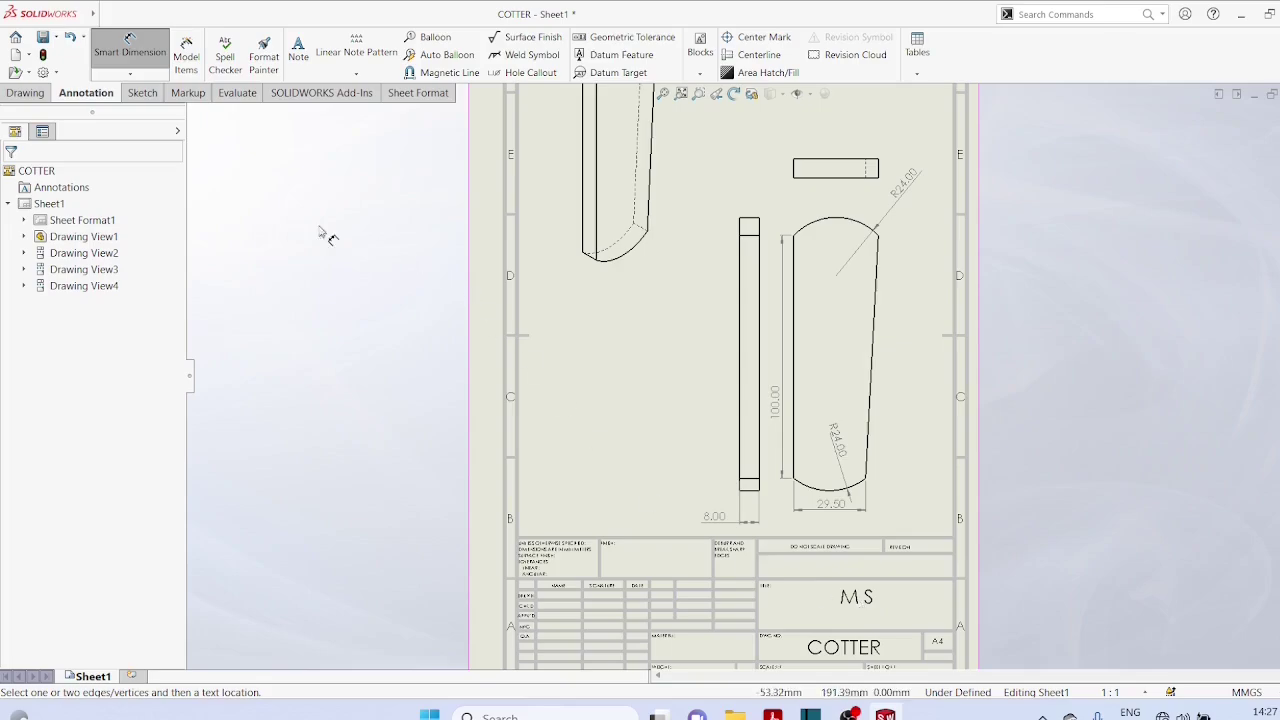
In the sheet format, enter COTTER in one title-block field and GECT in the drawing number cell.
{"action": "double_click", "coordinate": [72, 222]}
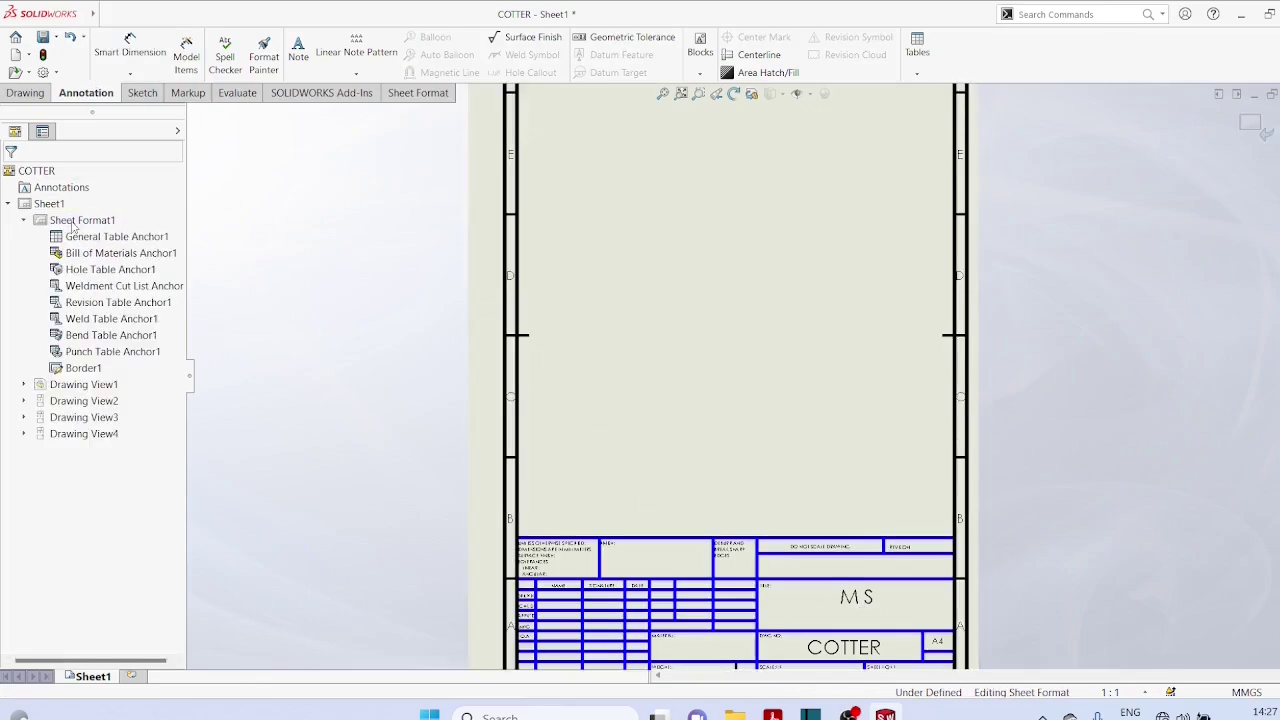
{"action": "double_click", "coordinate": [856, 603]}
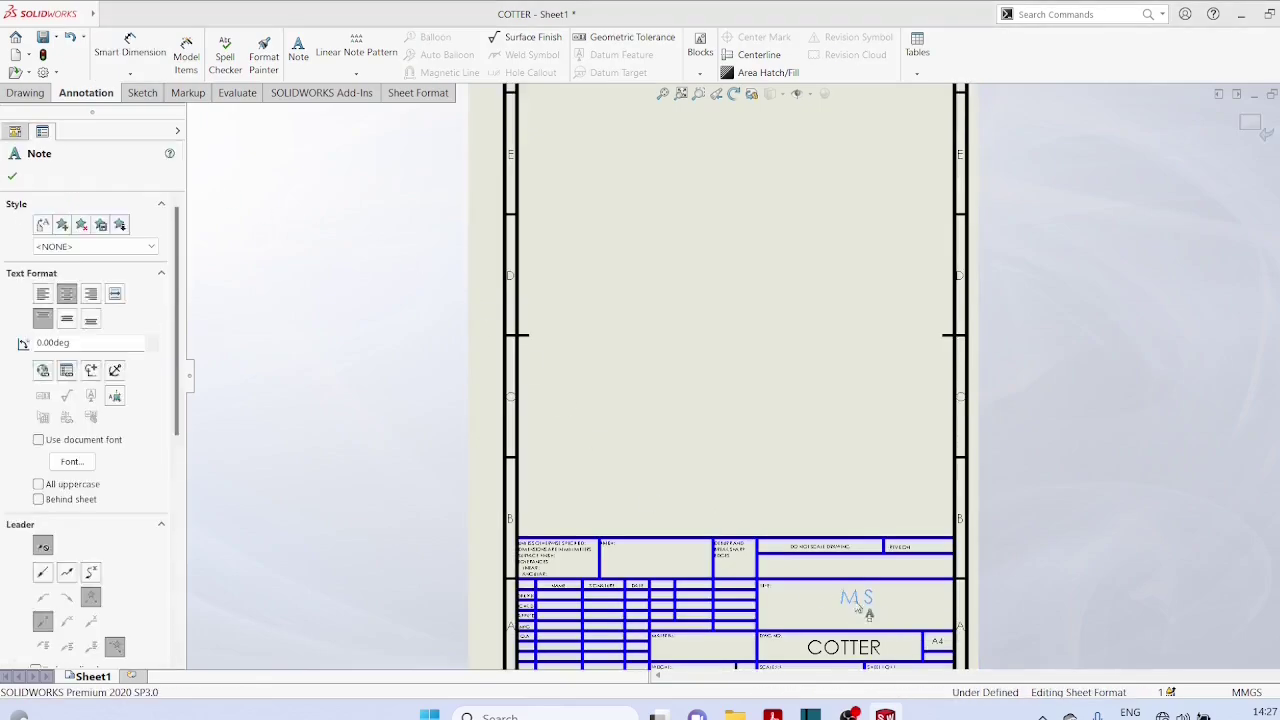
{"action": "type", "text": "C"}
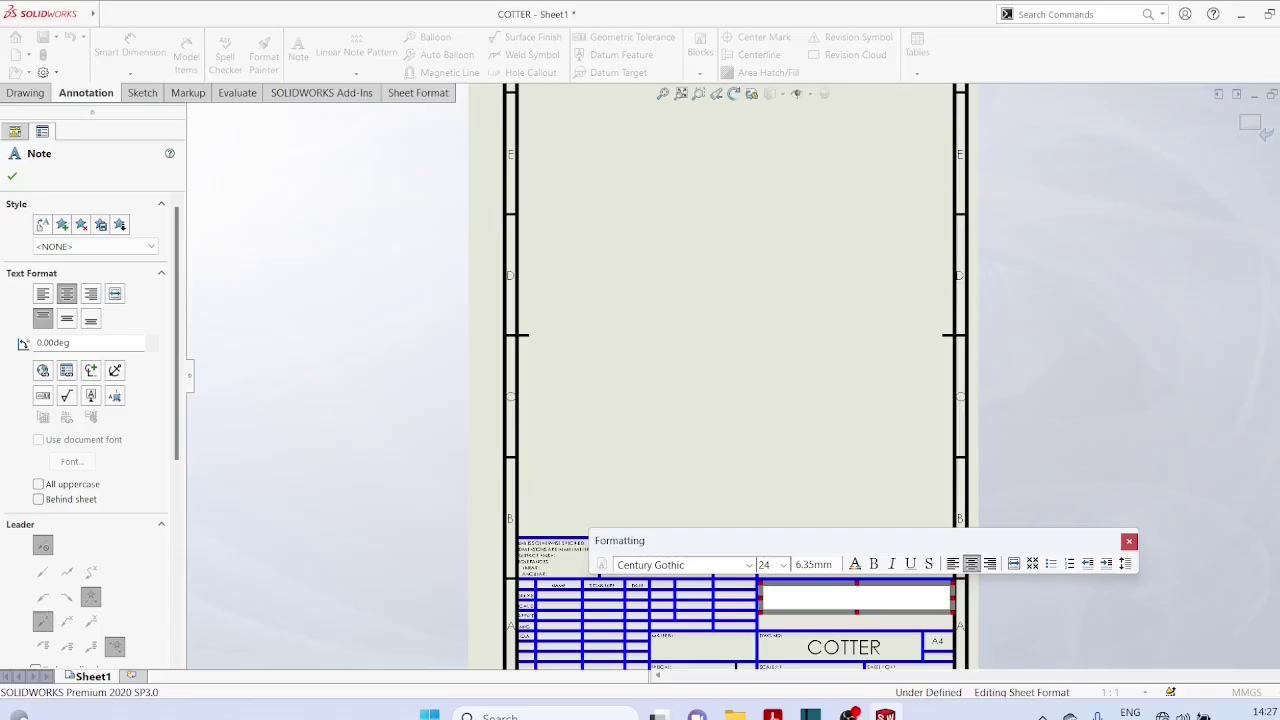
{"action": "type", "text": "OTT"}
{"action": "type", "text": "ER"}
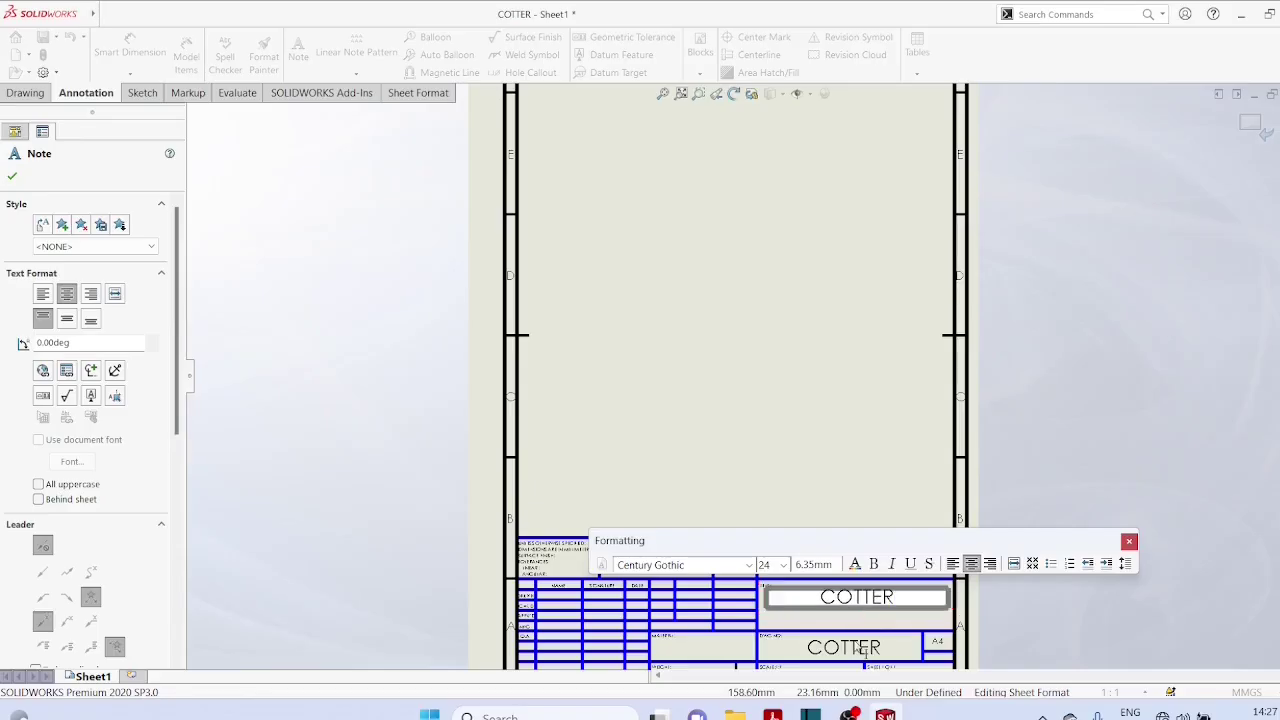
{"action": "left_click", "coordinate": [855, 649]}
{"action": "double_click", "coordinate": [851, 651]}
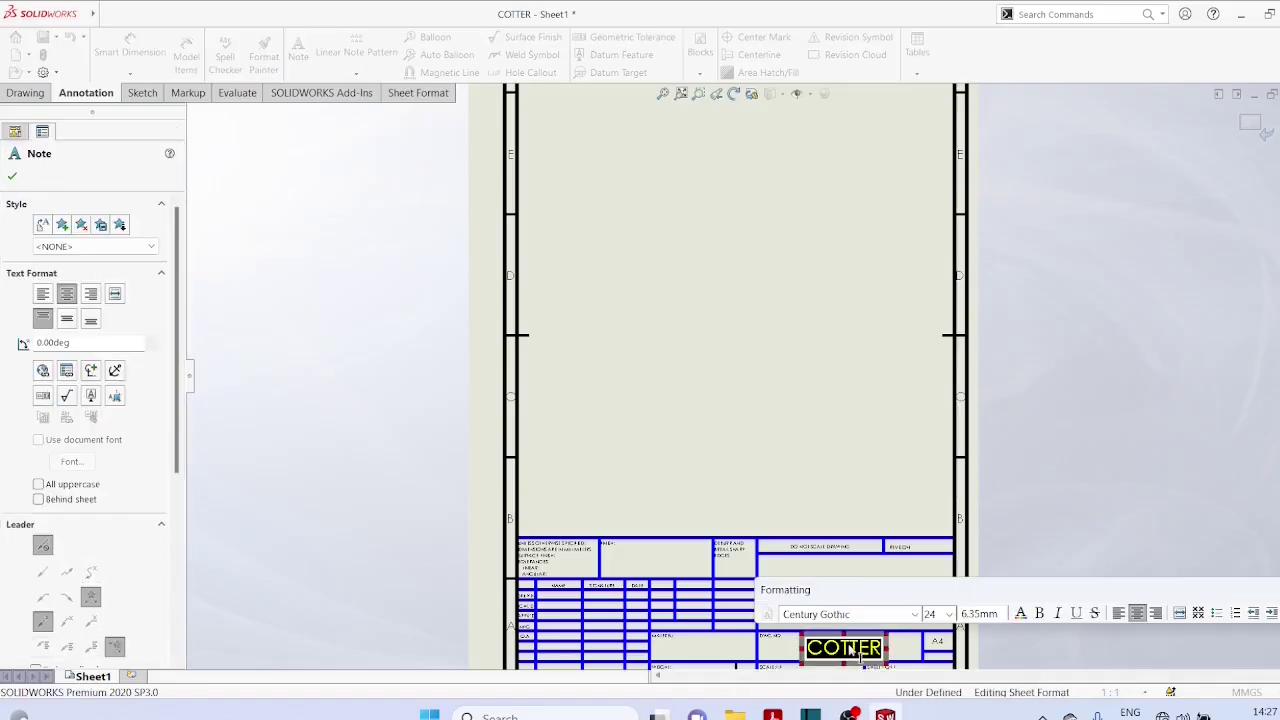
{"action": "type", "text": "GECT"}
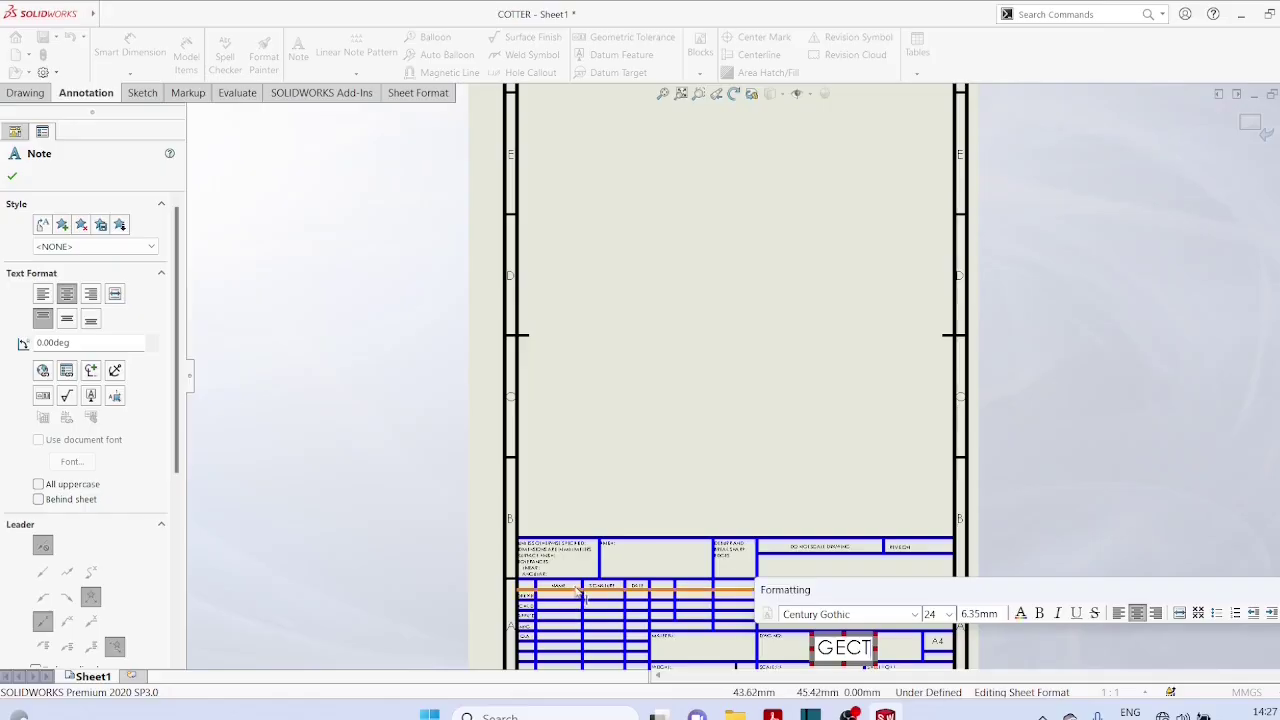
Enter 'MANOJ P J' in the title block's DRAWN name cell.
{"action": "scroll", "coordinate": [584, 592], "scroll_direction": "down", "scroll_amount": 2}
{"action": "scroll", "coordinate": [584, 592], "scroll_direction": "down", "scroll_amount": 1}
{"action": "scroll", "coordinate": [587, 590], "scroll_direction": "down", "scroll_amount": 1}
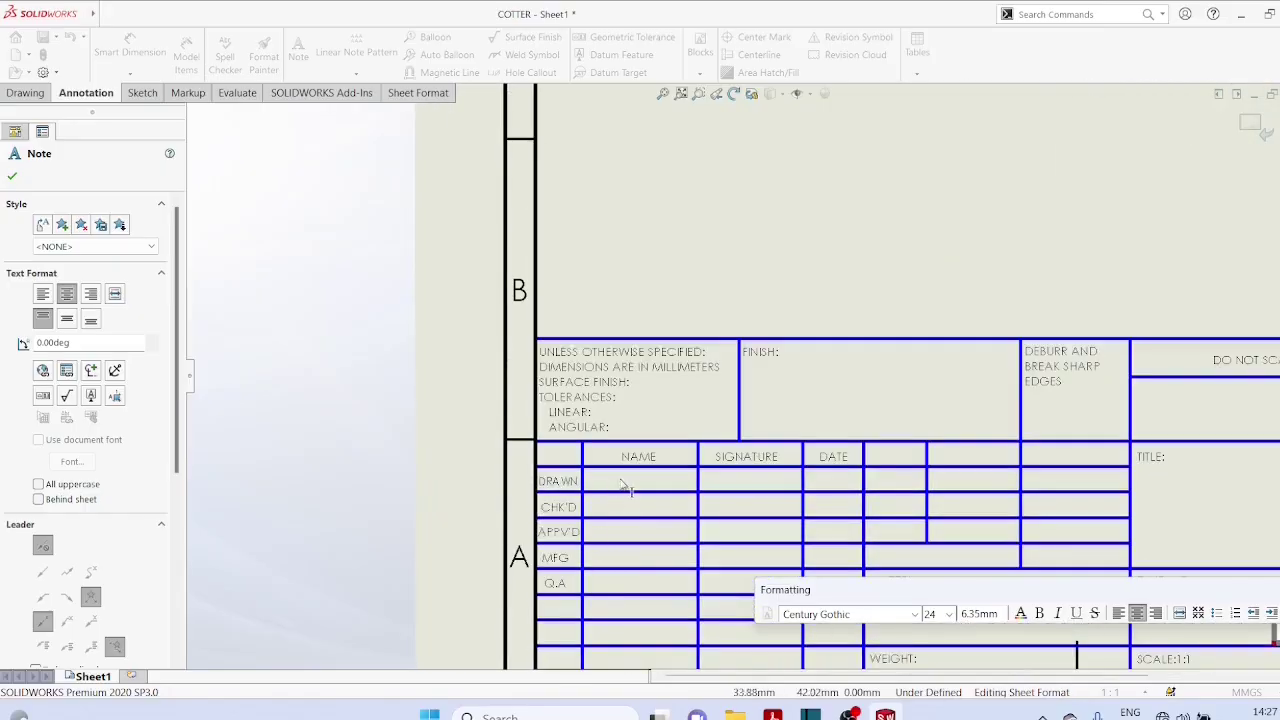
{"action": "key", "text": "Escape"}
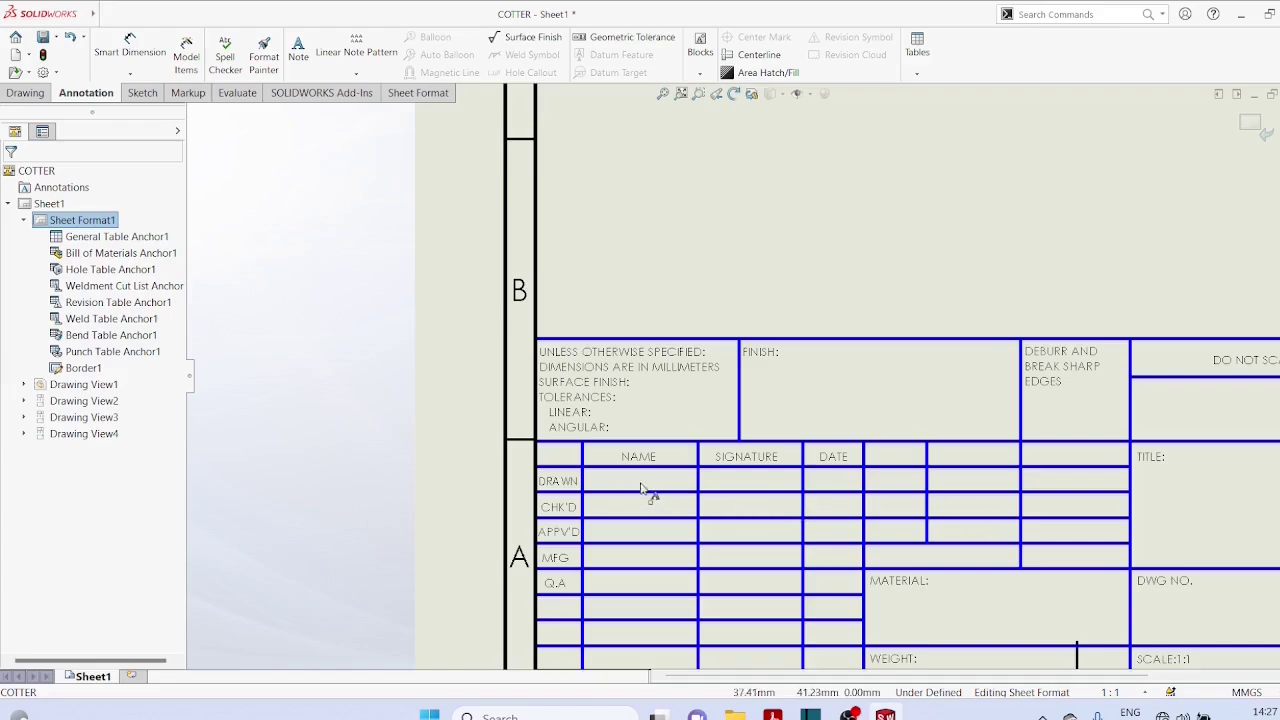
{"action": "left_click", "coordinate": [643, 488]}
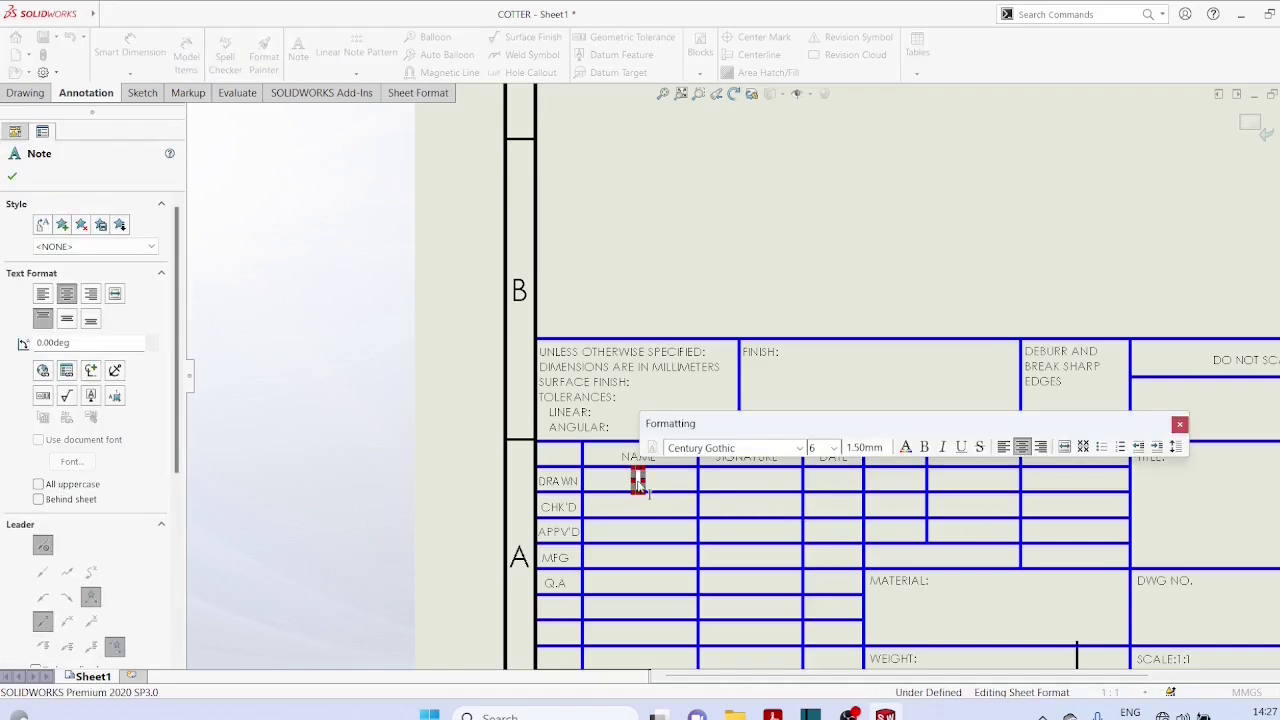
{"action": "type", "text": "MAN"}
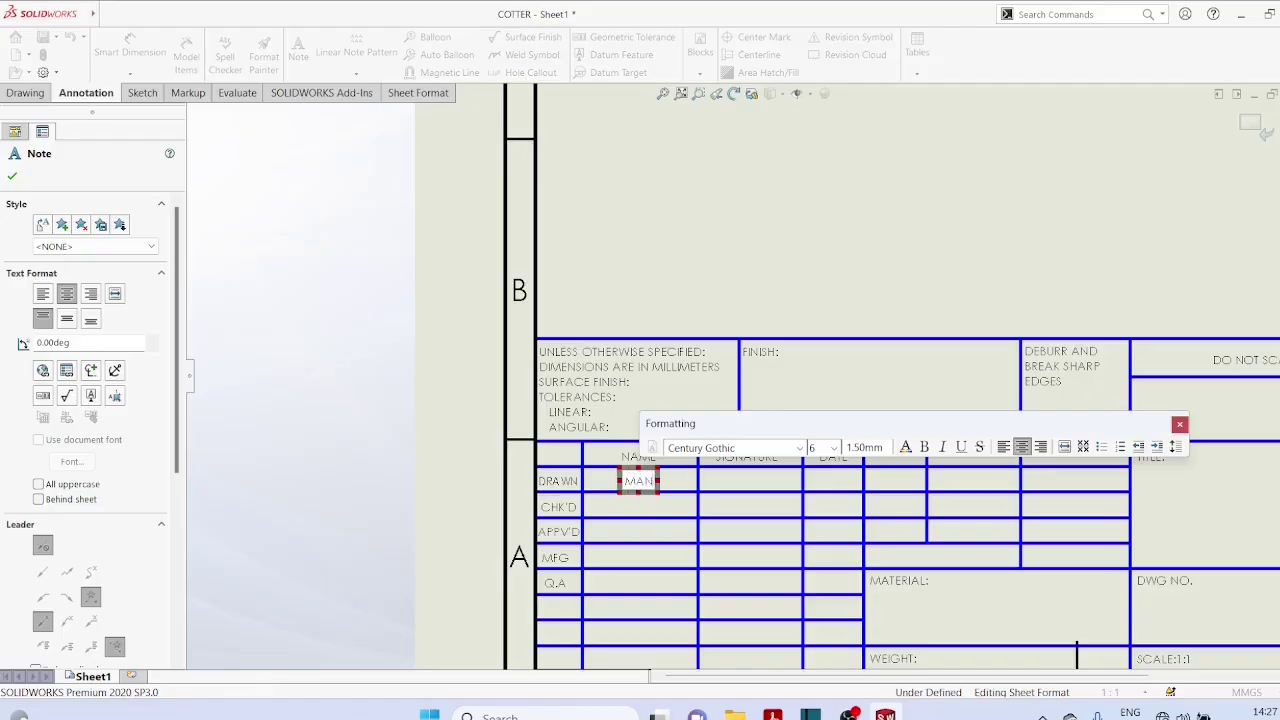
{"action": "type", "text": "OJ P J"}
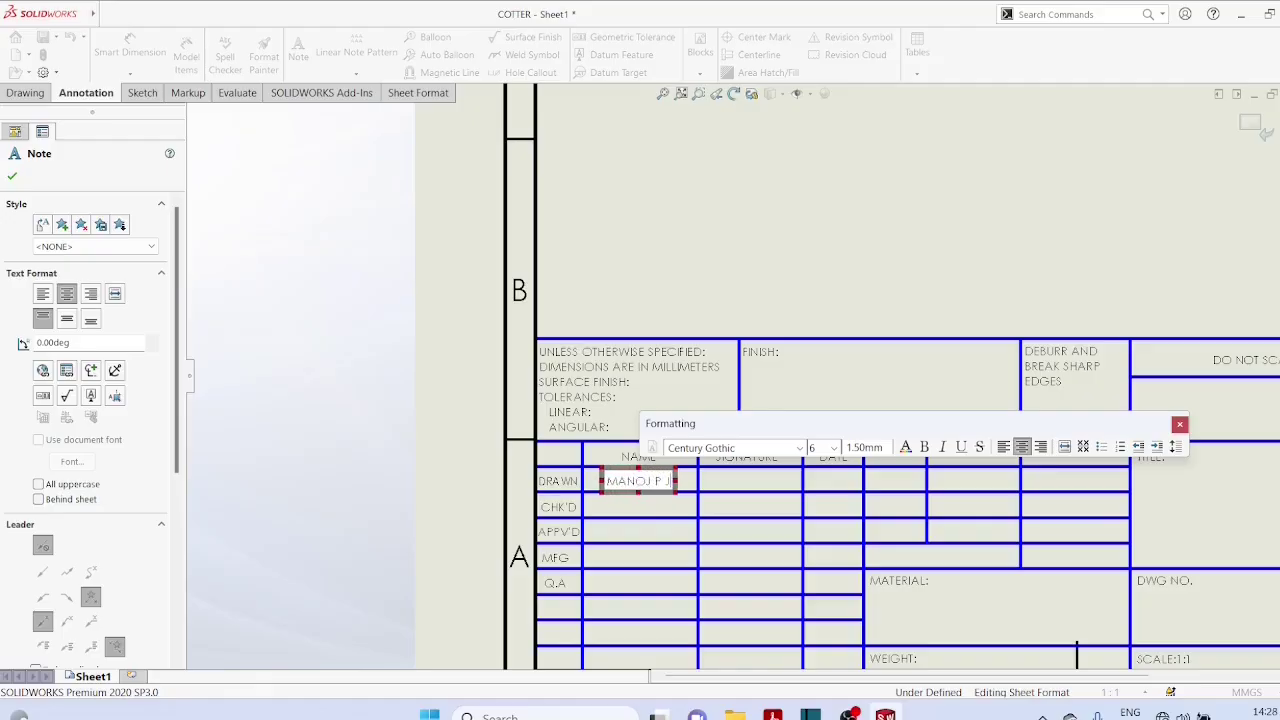
{"action": "left_click", "coordinate": [633, 507]}
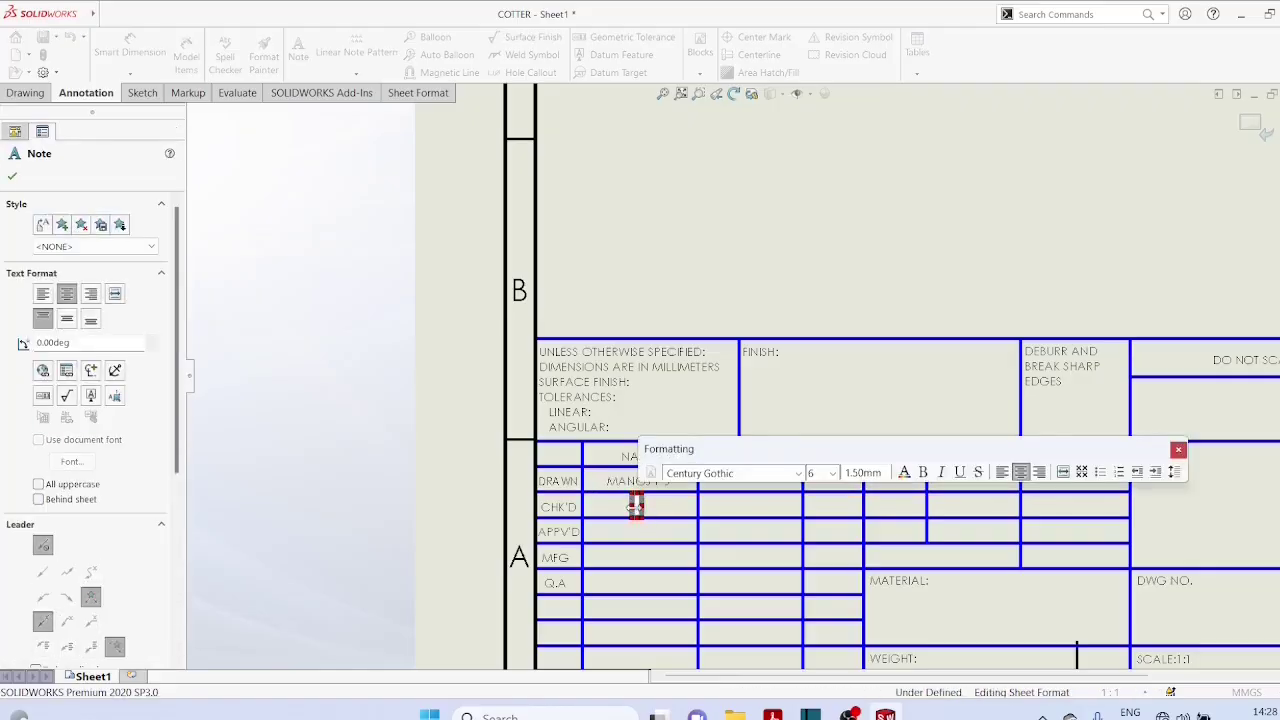
Enter ROLL and CLASS in the CHK'D and APPV'D cells, then exit sheet format and fit the sheet.
{"action": "type", "text": "ROLL"}
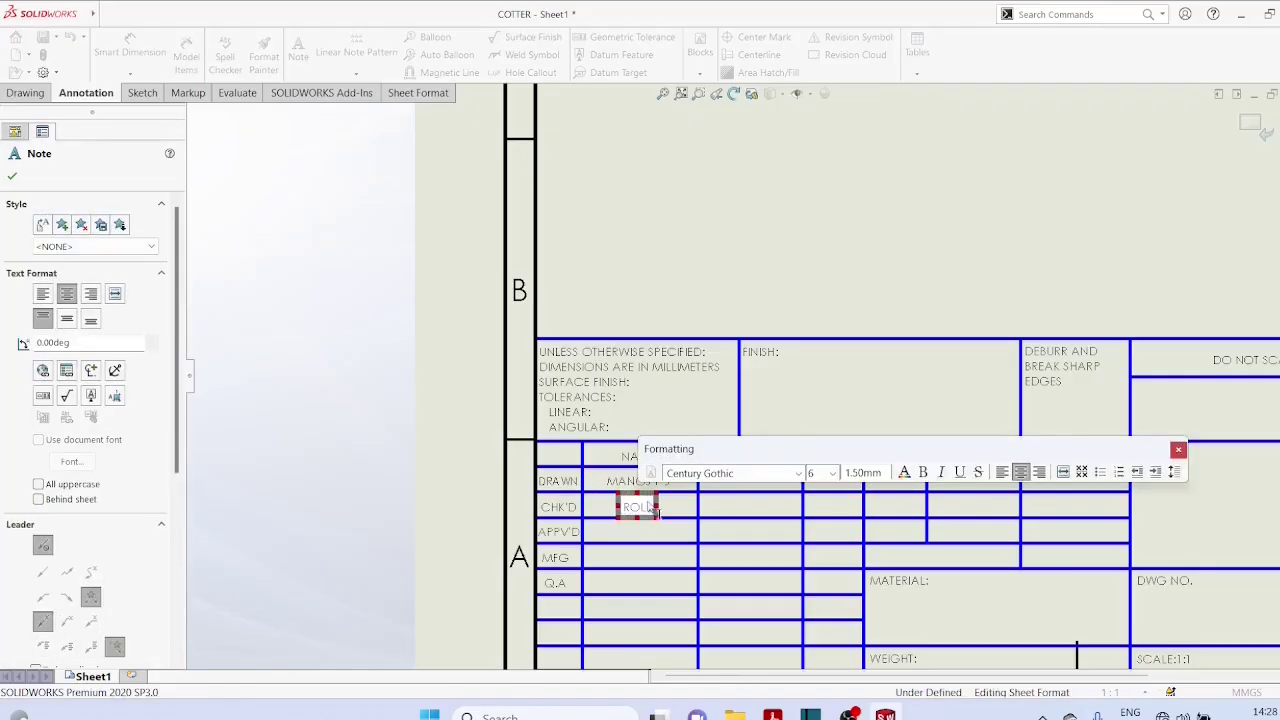
{"action": "left_click", "coordinate": [637, 534]}
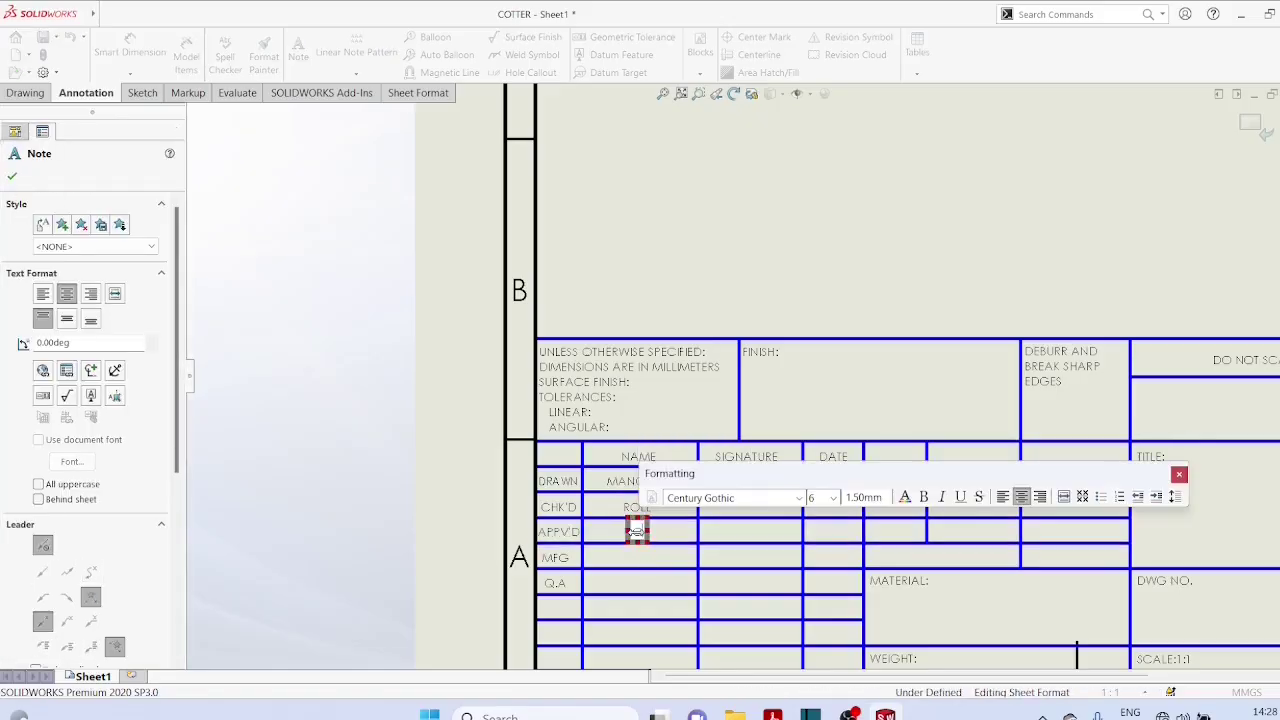
{"action": "type", "text": "CLASS"}
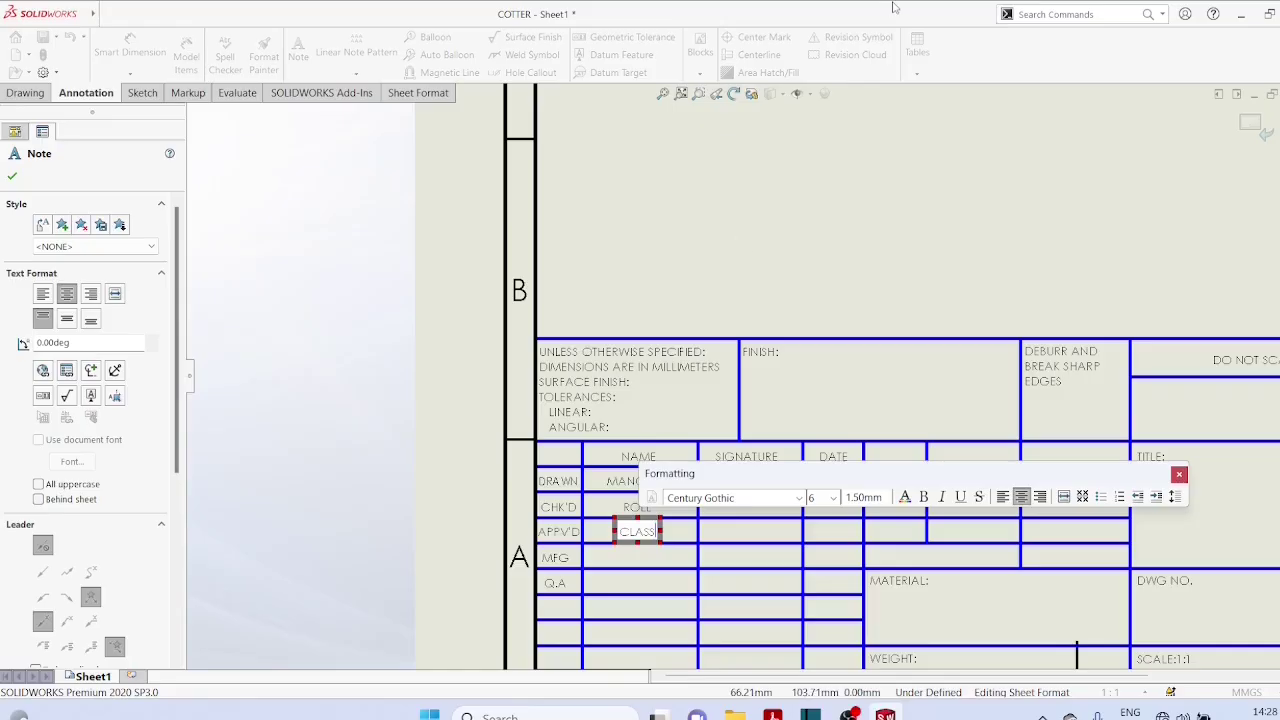
{"action": "key", "text": "Escape"}
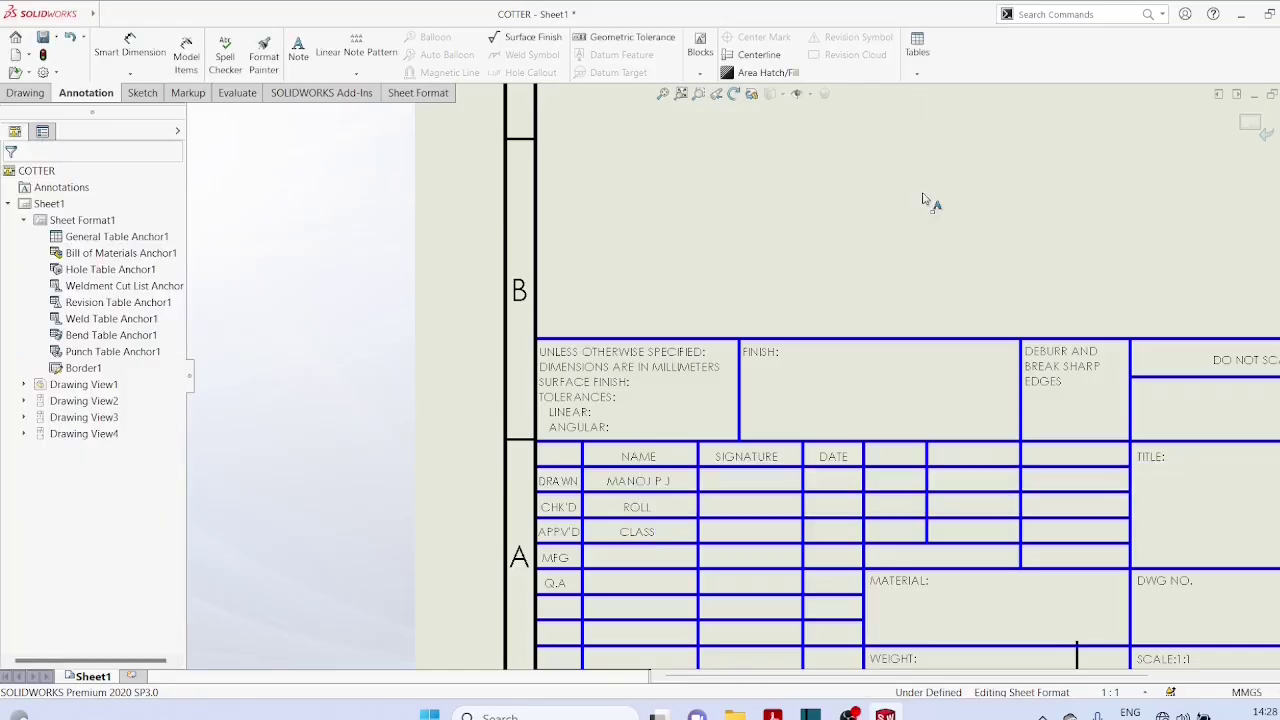
{"action": "left_click", "coordinate": [1252, 124]}
{"action": "key", "text": "f"}
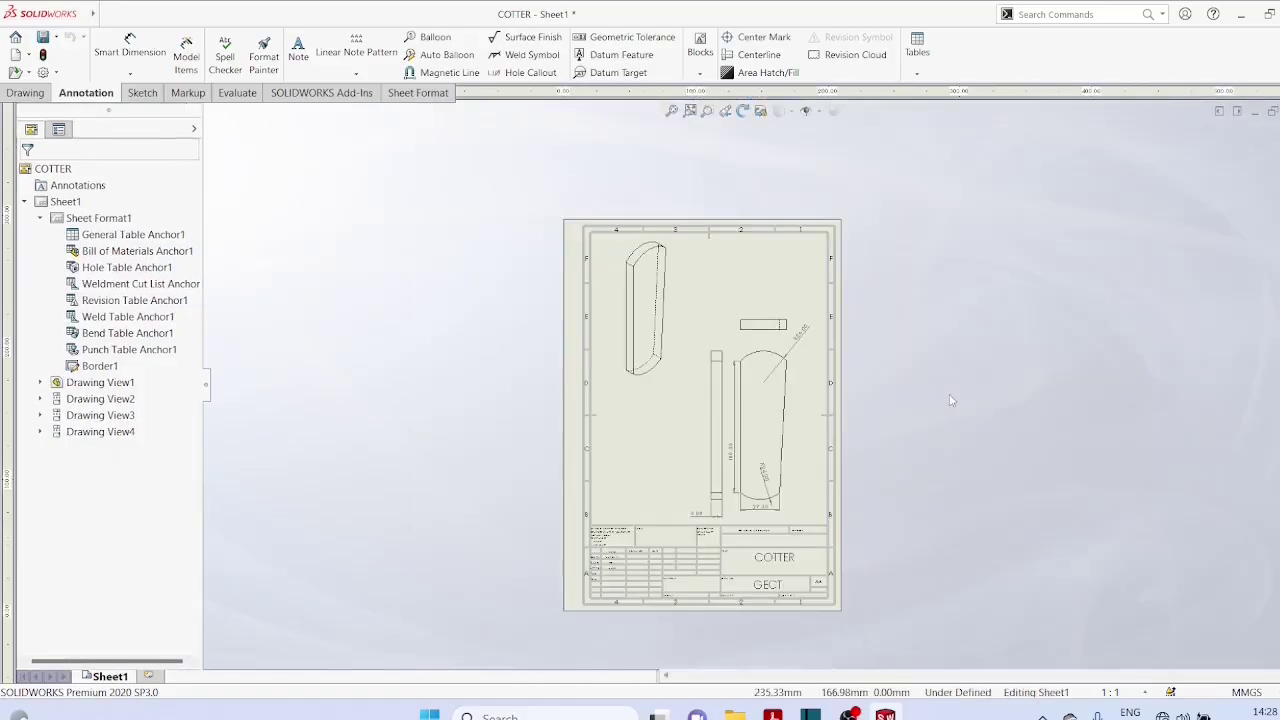
{"action": "scroll", "coordinate": [944, 397], "scroll_direction": "down", "scroll_amount": 1}
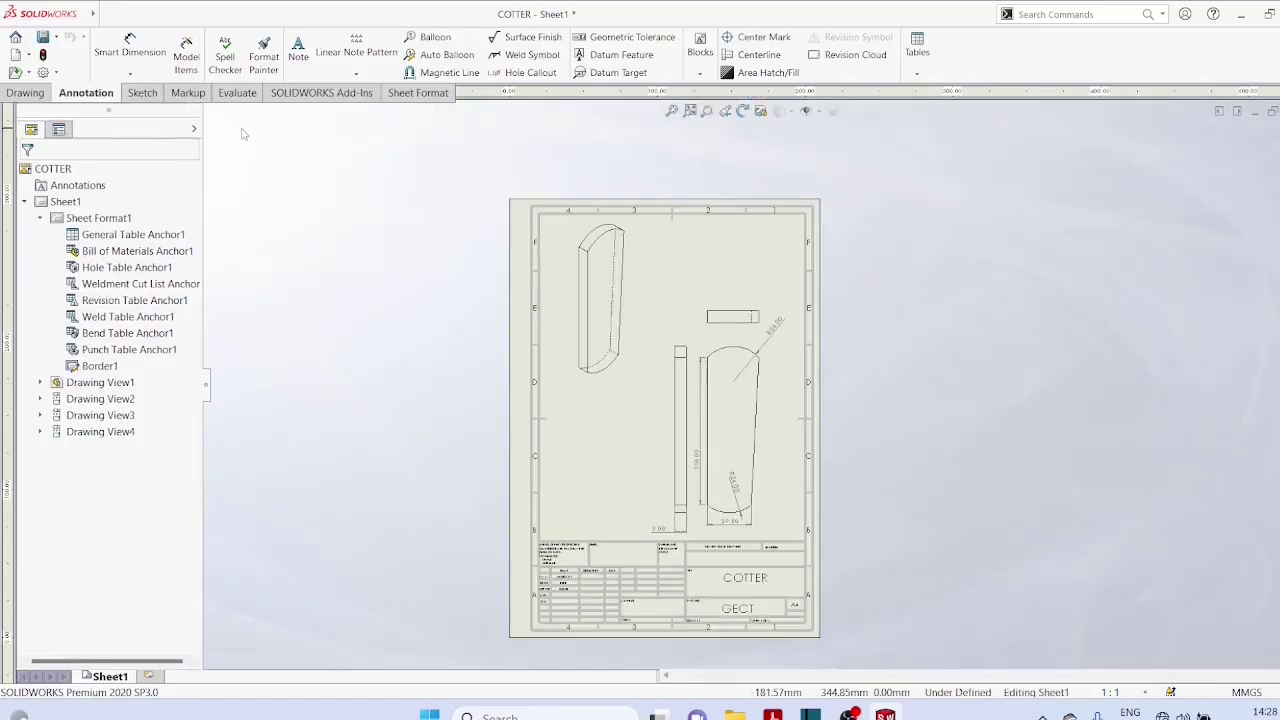
Add a two-line leader note on the 10 degree taper, pointing at the front view's tapered edge.
{"action": "left_click", "coordinate": [299, 58]}
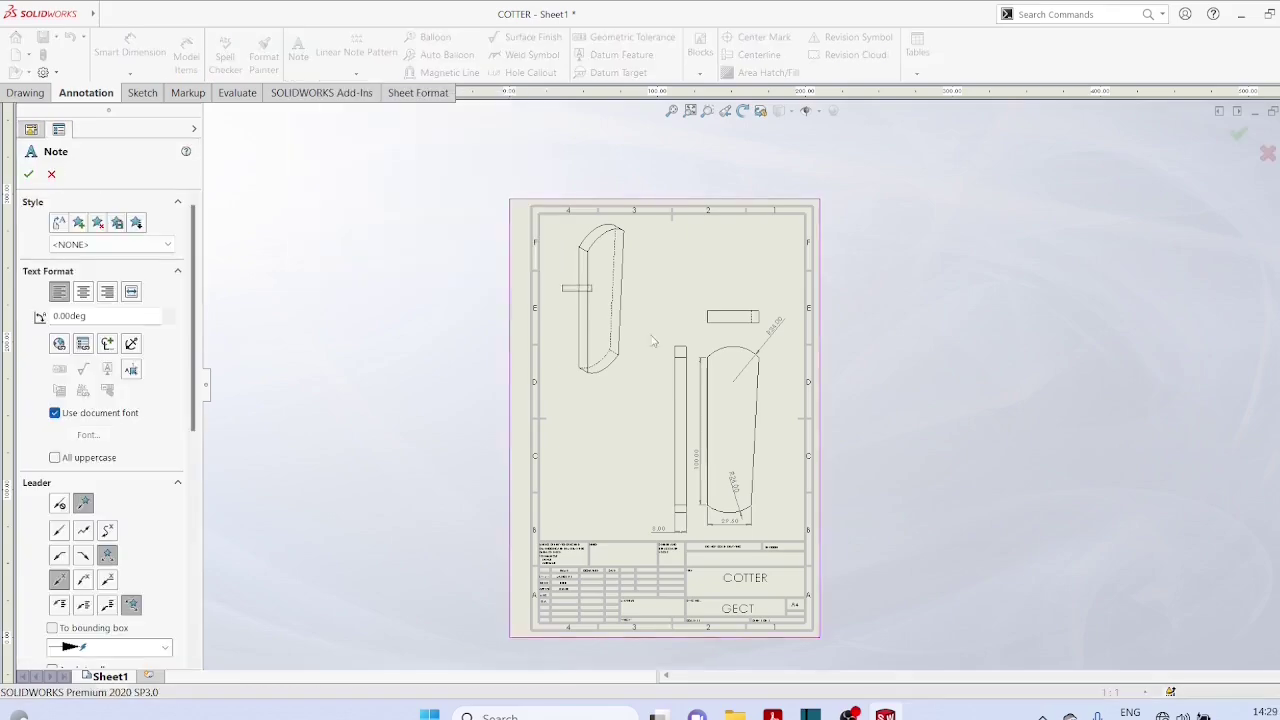
{"action": "left_click", "coordinate": [758, 437]}
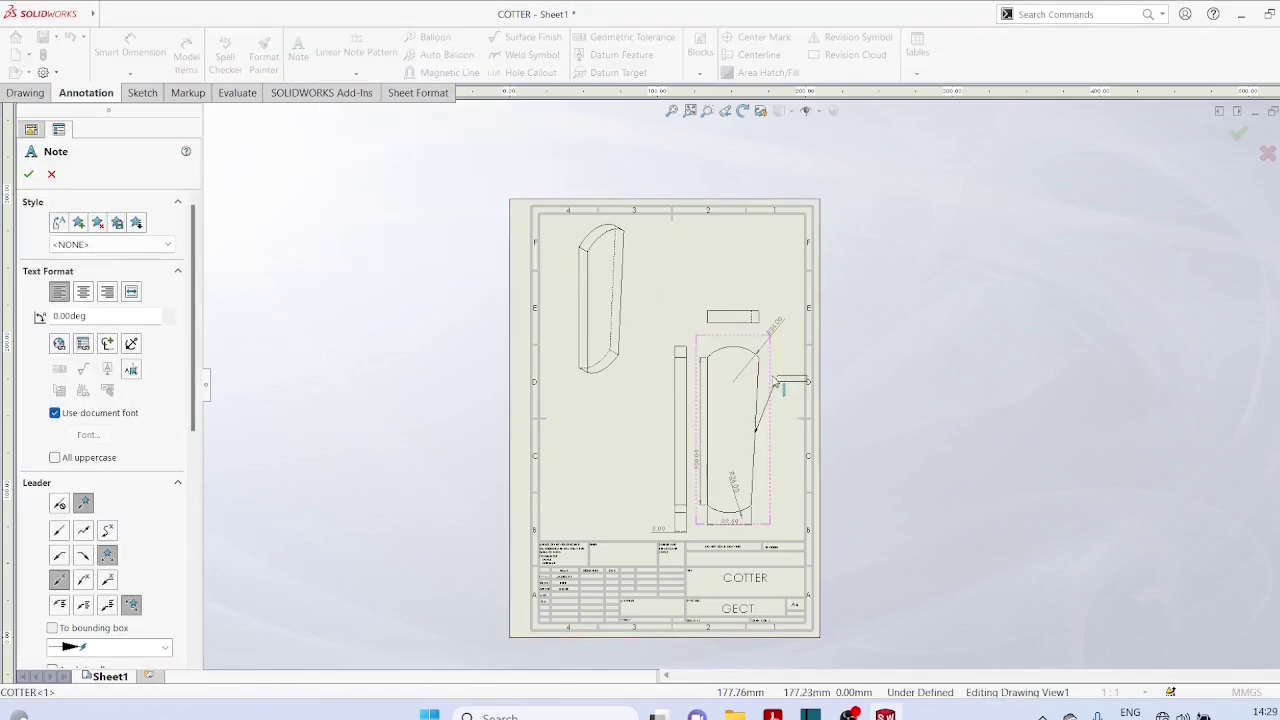
{"action": "left_click", "coordinate": [770, 381]}
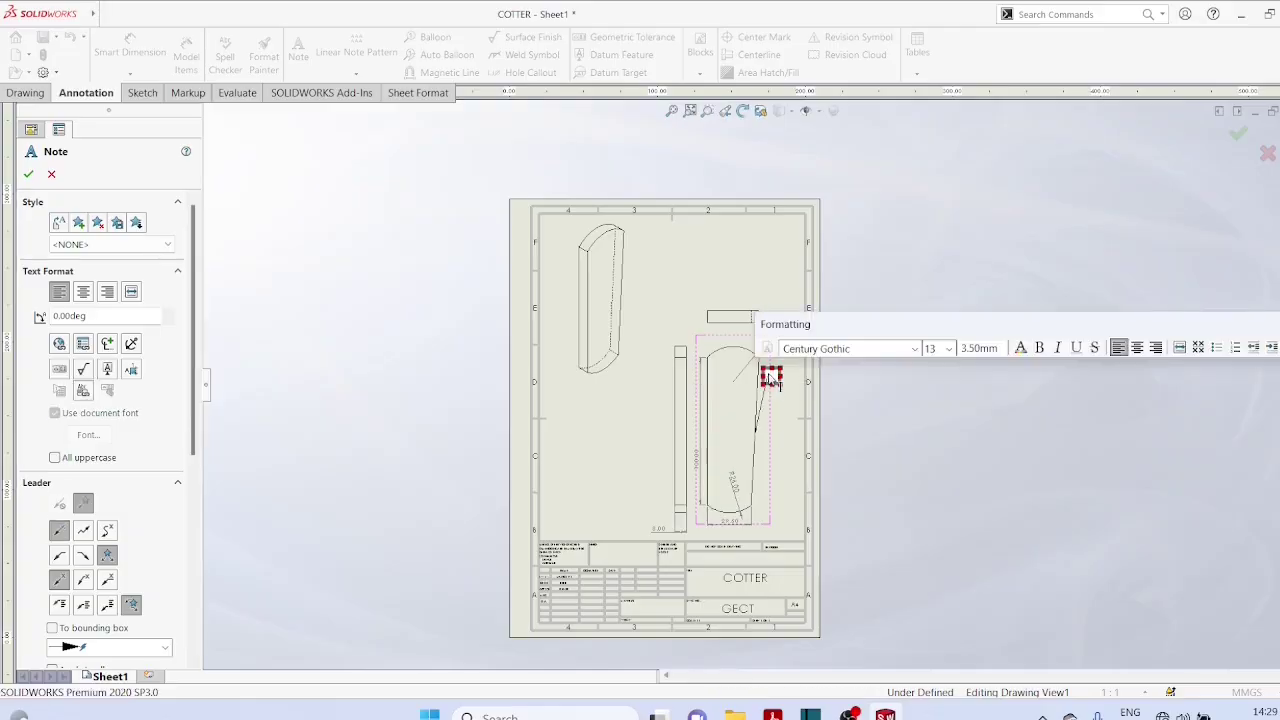
{"action": "type", "text": "0.01"}
{"action": "type", "text": "deg"}
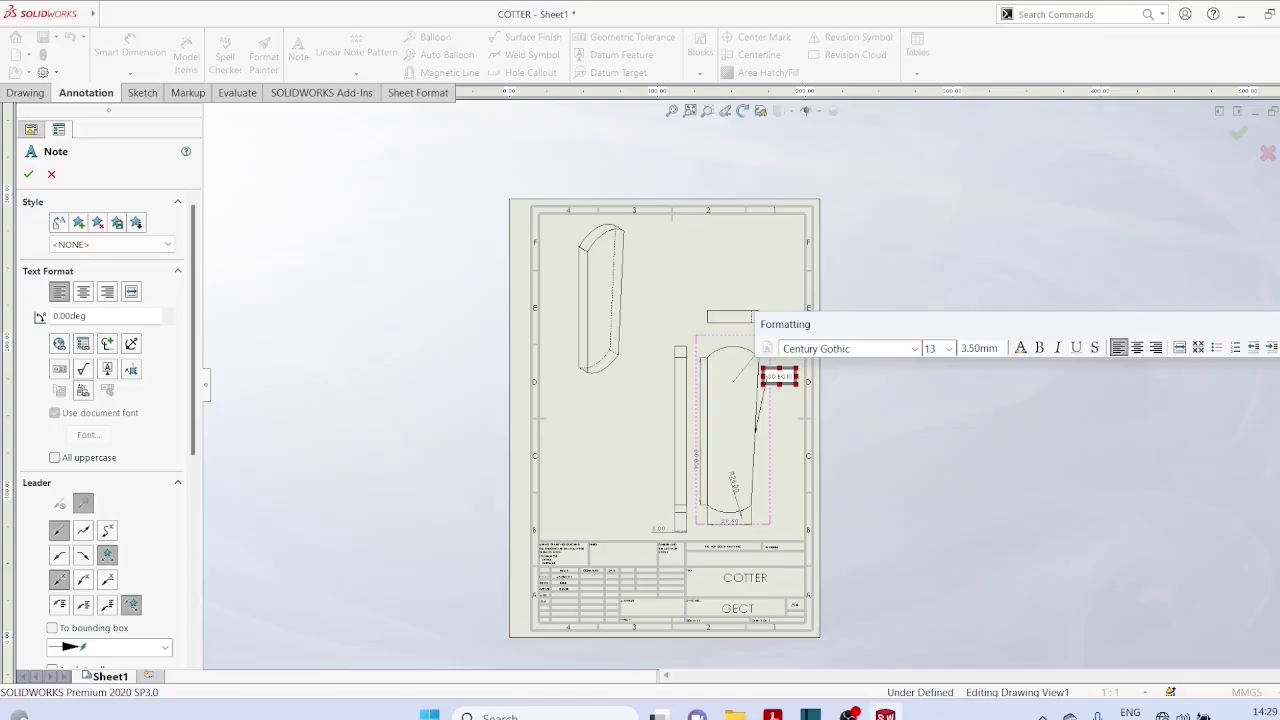
{"action": "key", "text": "BackSpace"}
{"action": "key", "text": "BackSpace"}
{"action": "key", "text": "BackSpace"}
{"action": "key", "text": "BackSpace"}
{"action": "type", "text": "1"}
{"action": "type", "text": "egree"}
{"action": "type", "text": " top"}
{"action": "type", "text": " ofi"}
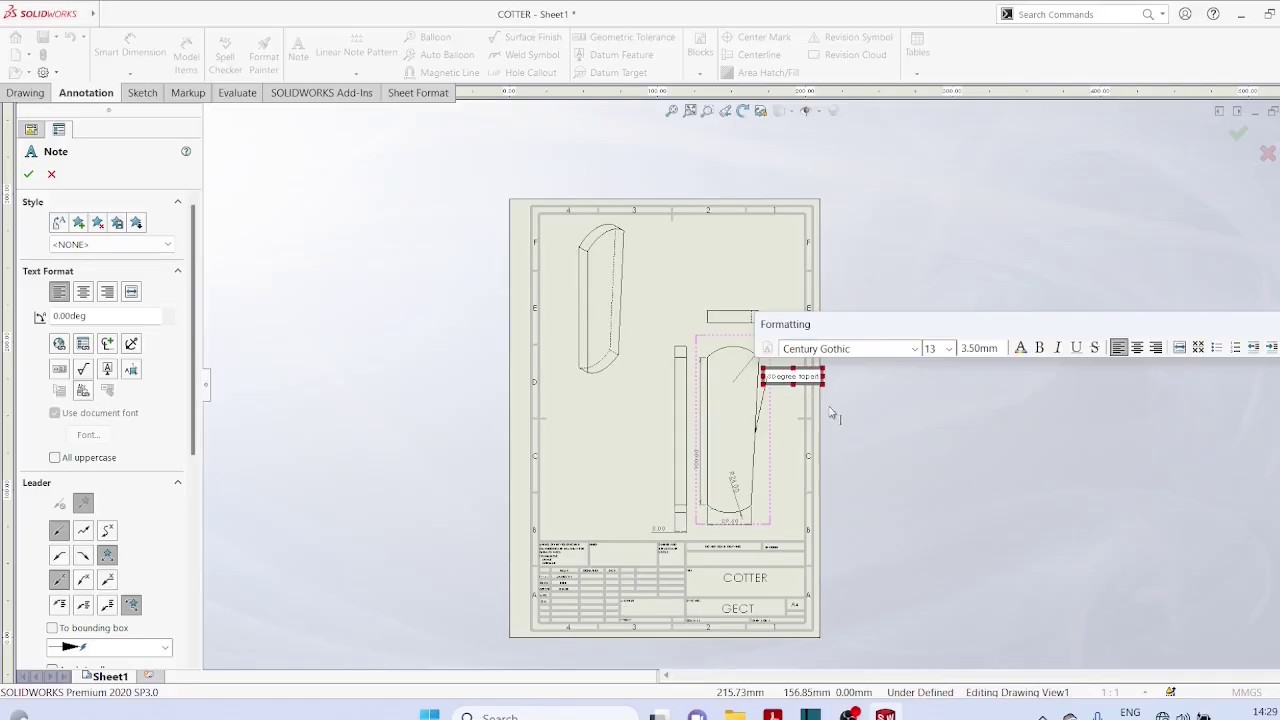
{"action": "key", "text": "BackSpace"}
{"action": "key", "text": "BackSpace"}
{"action": "key", "text": "BackSpace"}
{"action": "key", "text": "BackSpace"}
{"action": "key", "text": "BackSpace"}
{"action": "key", "text": "BackSpace"}
{"action": "key", "text": "BackSpace"}
{"action": "key", "text": "Return"}
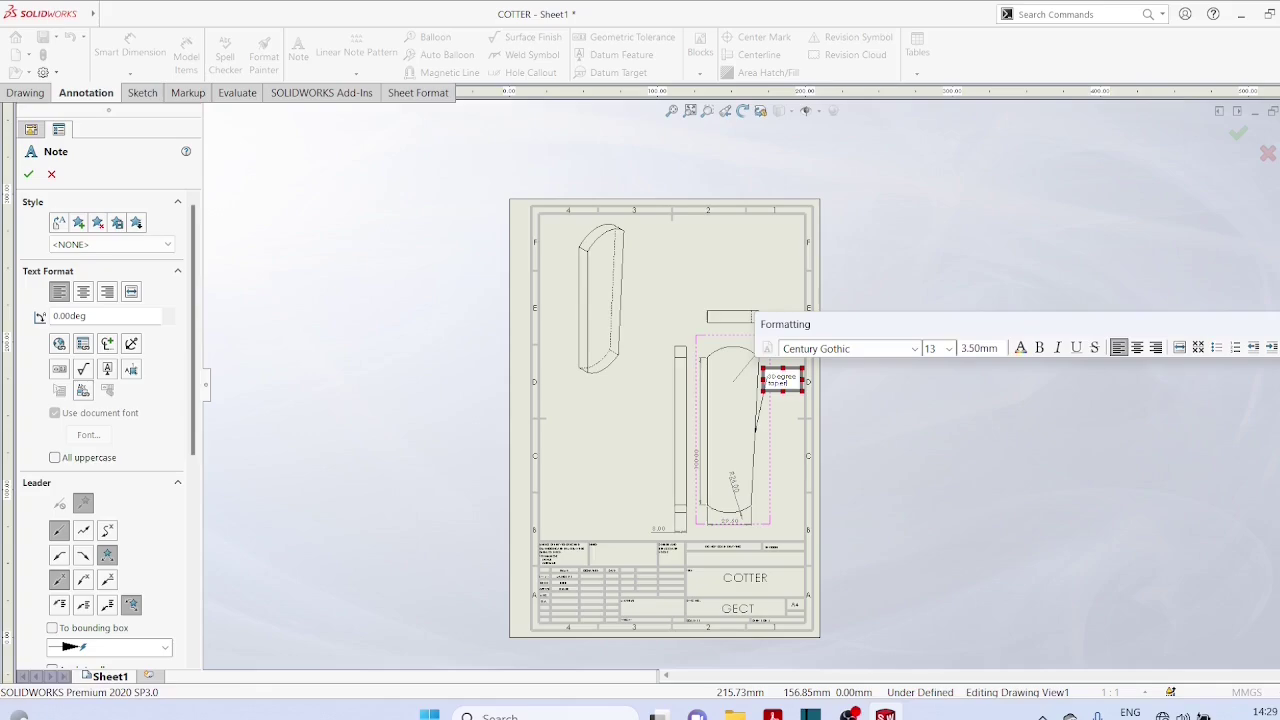
{"action": "left_click", "coordinate": [894, 434]}
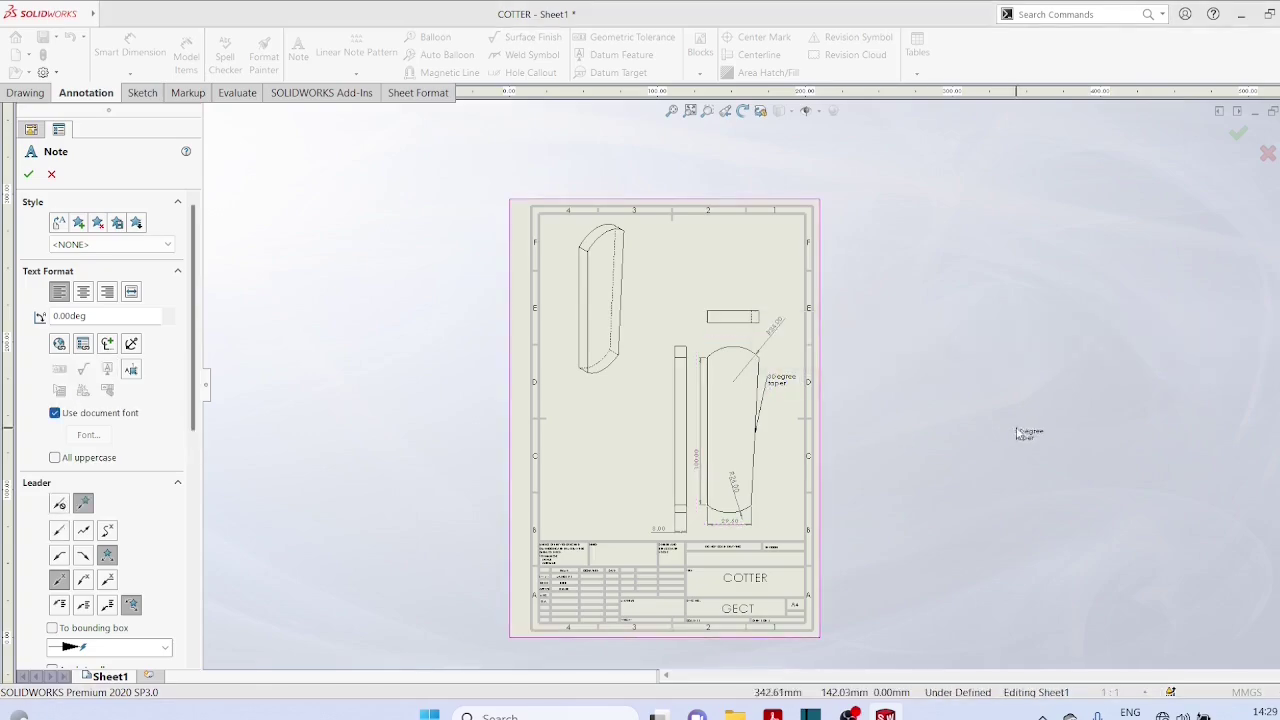
{"action": "left_click", "coordinate": [51, 174]}
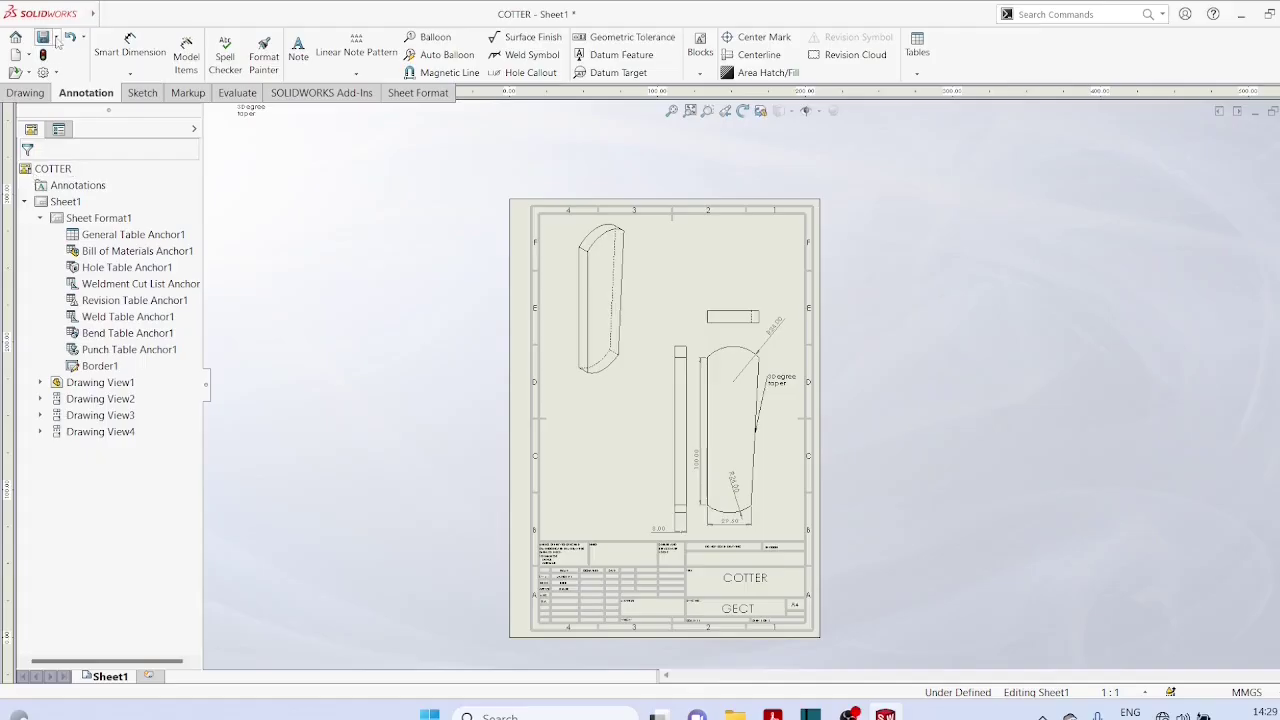
Start Save As for the COTTER drawing and list the available file formats.
{"action": "left_click", "coordinate": [56, 40]}
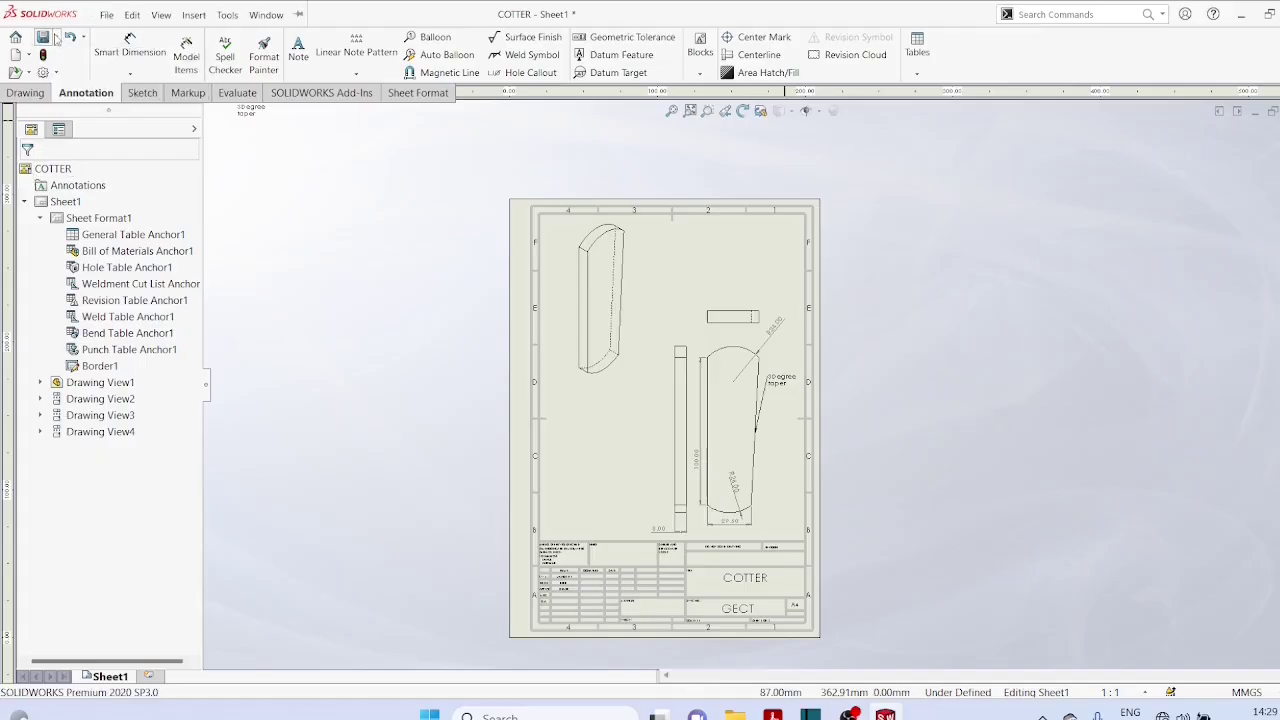
{"action": "left_click", "coordinate": [56, 40]}
{"action": "left_click", "coordinate": [75, 72]}
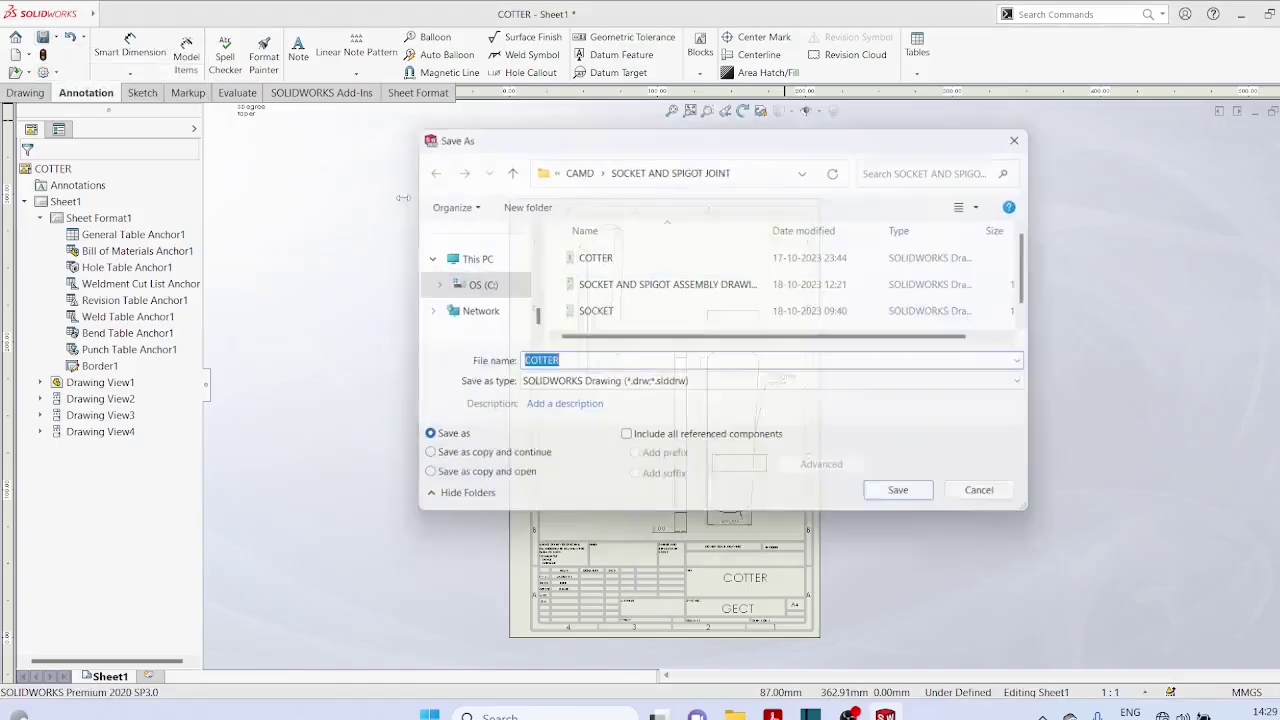
{"action": "left_click", "coordinate": [1036, 386]}
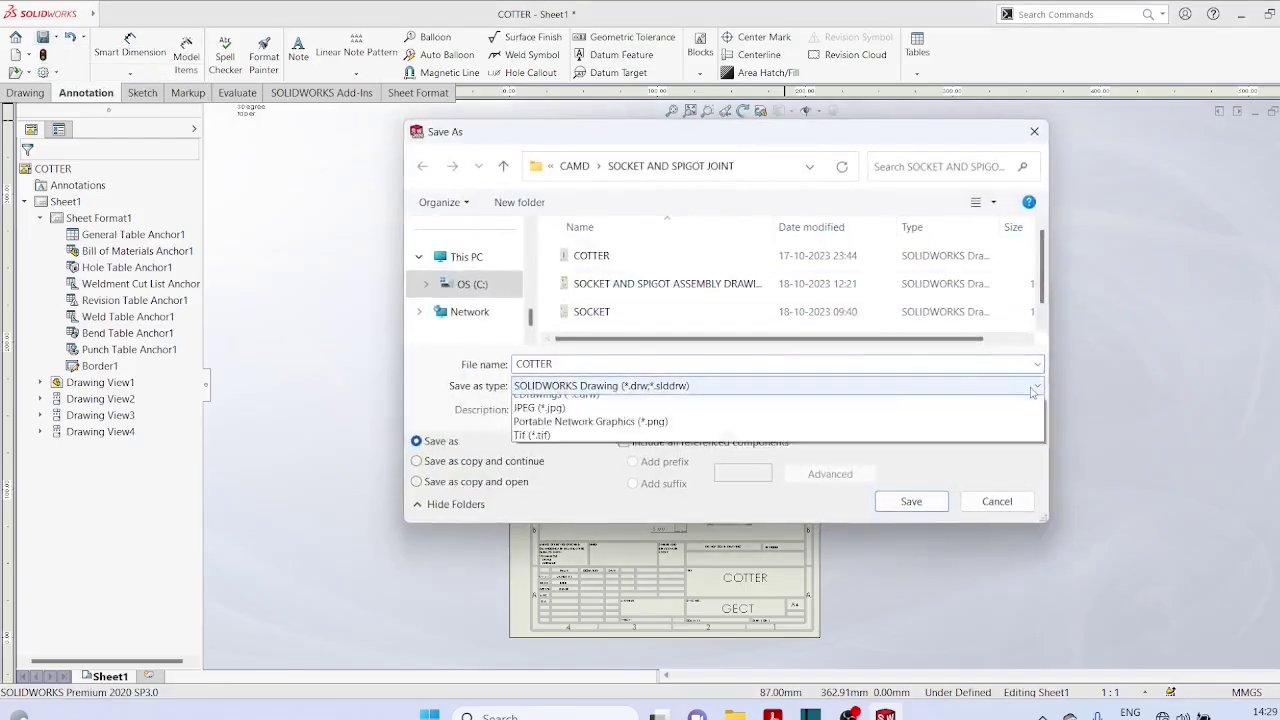